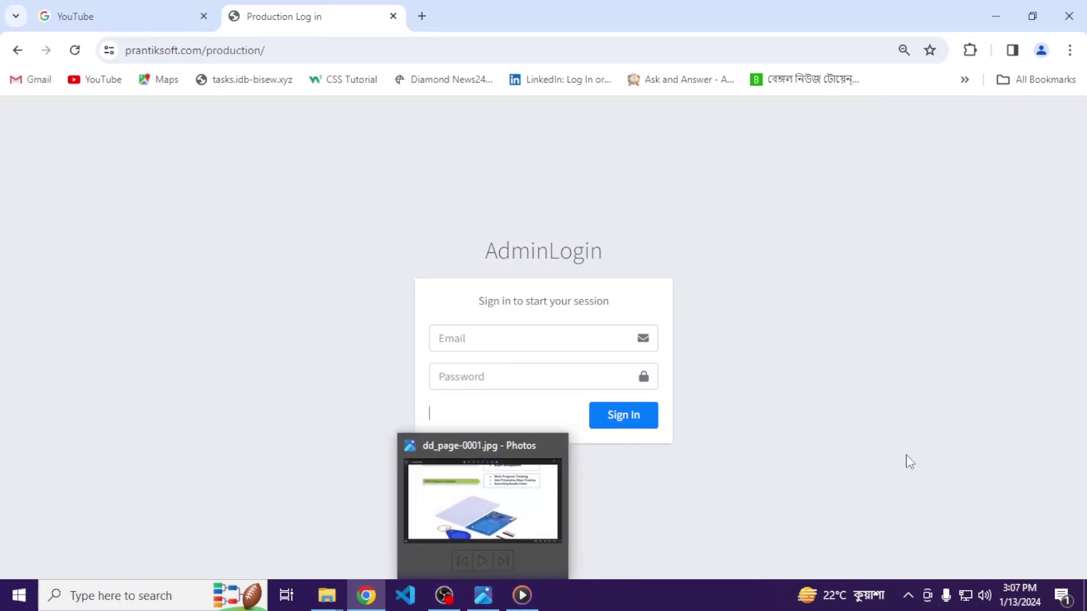
Sign in to the admin panel with the admin email and password, and decline saving the password
{"action": "left_click", "coordinate": [478, 343]}
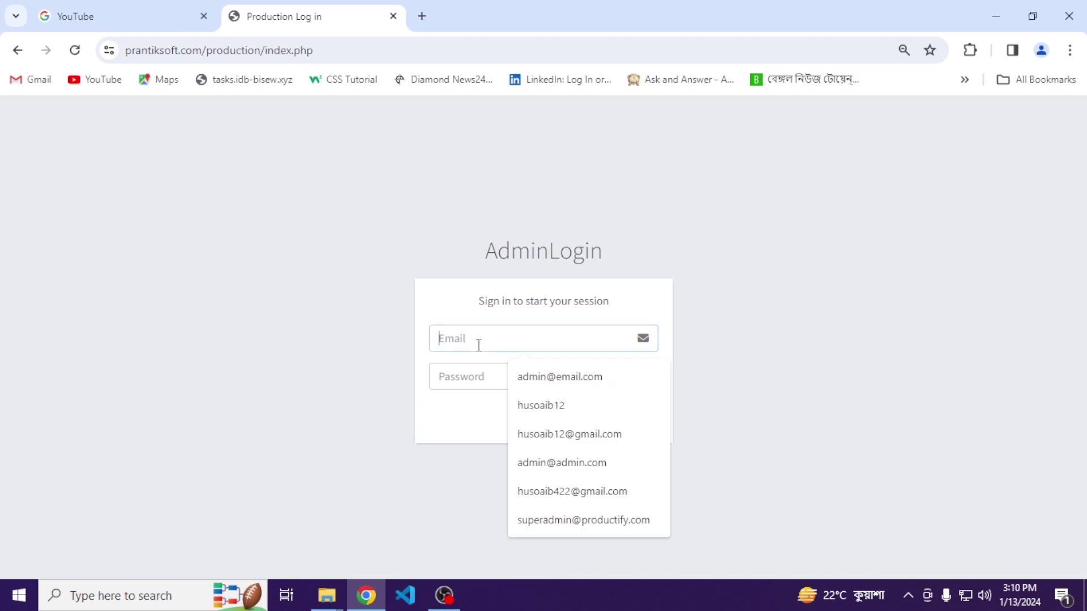
{"action": "left_click", "coordinate": [544, 385]}
{"action": "left_click", "coordinate": [497, 388]}
{"action": "type", "text": "1"}
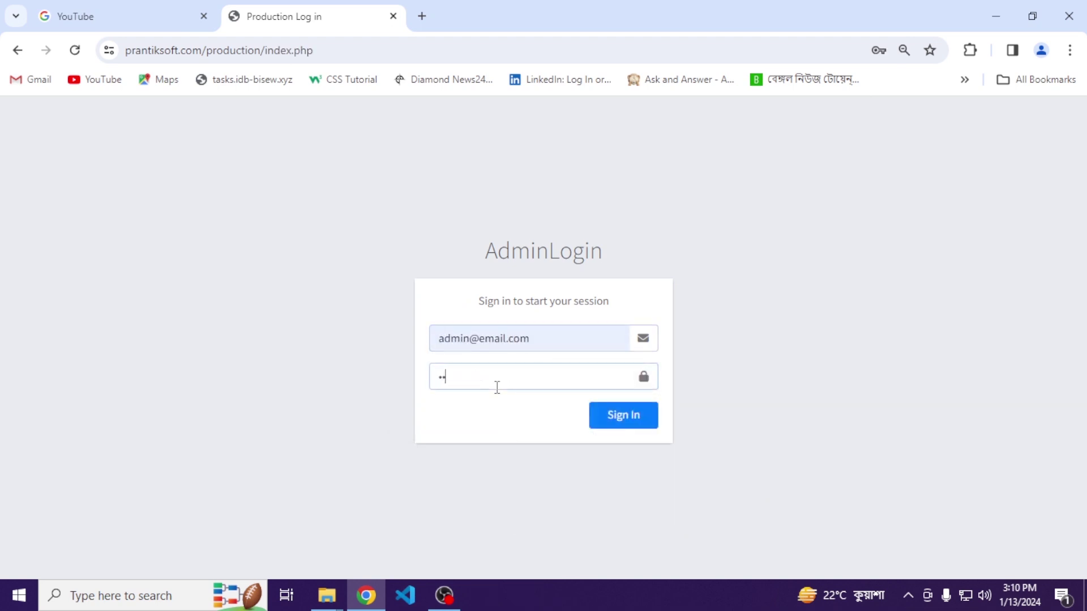
{"action": "key", "text": "Return"}
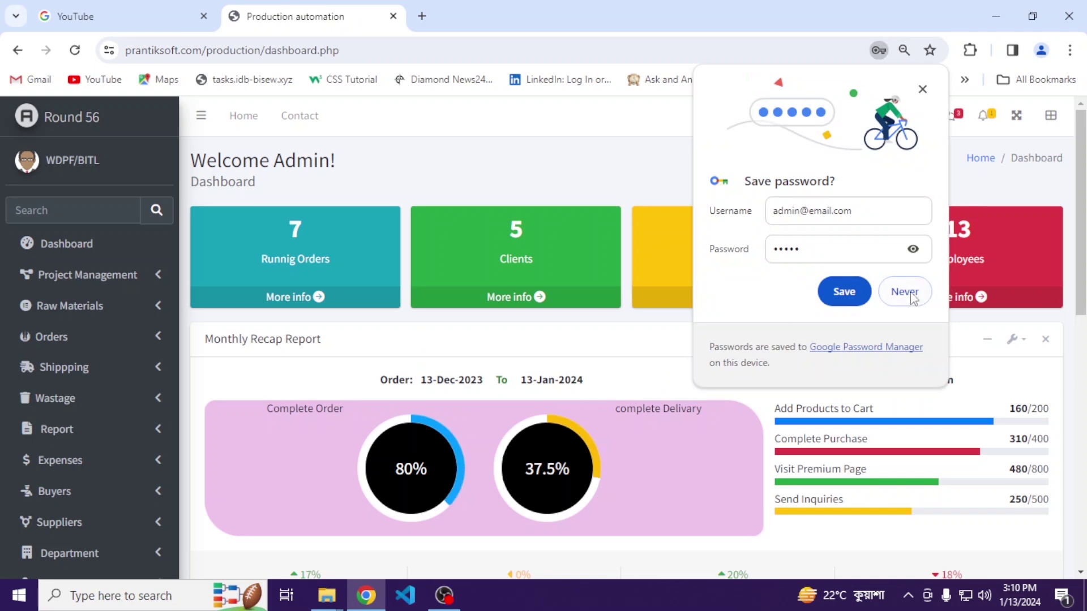
{"action": "left_click", "coordinate": [905, 292]}
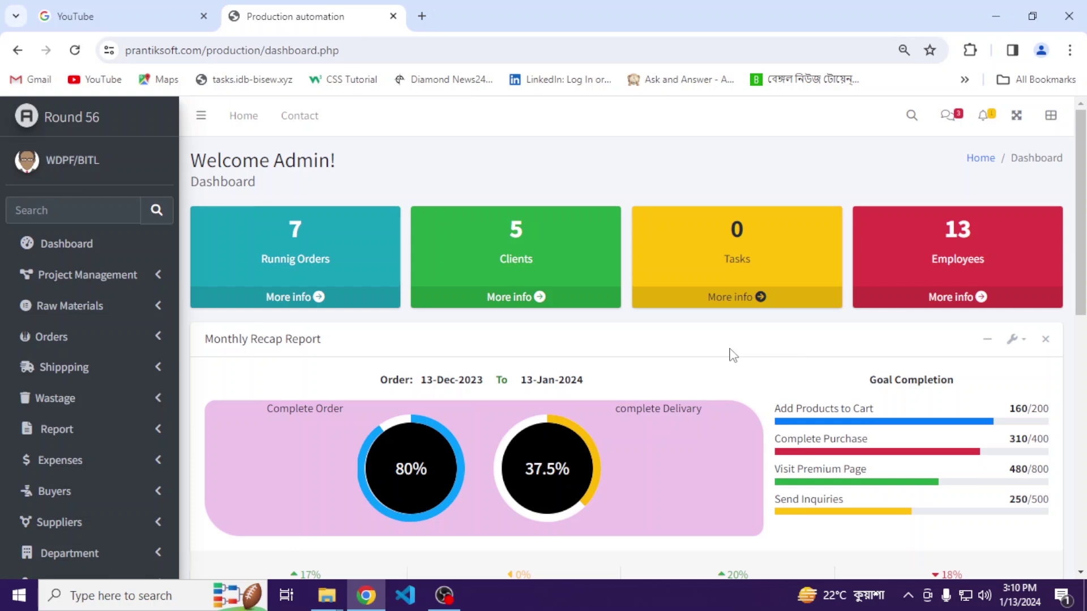
Examine the dashboard's Monthly Recap Report, Latest Orders and Recently Purchase sections
{"action": "scroll", "coordinate": [714, 376], "scroll_direction": "down", "scroll_amount": 1}
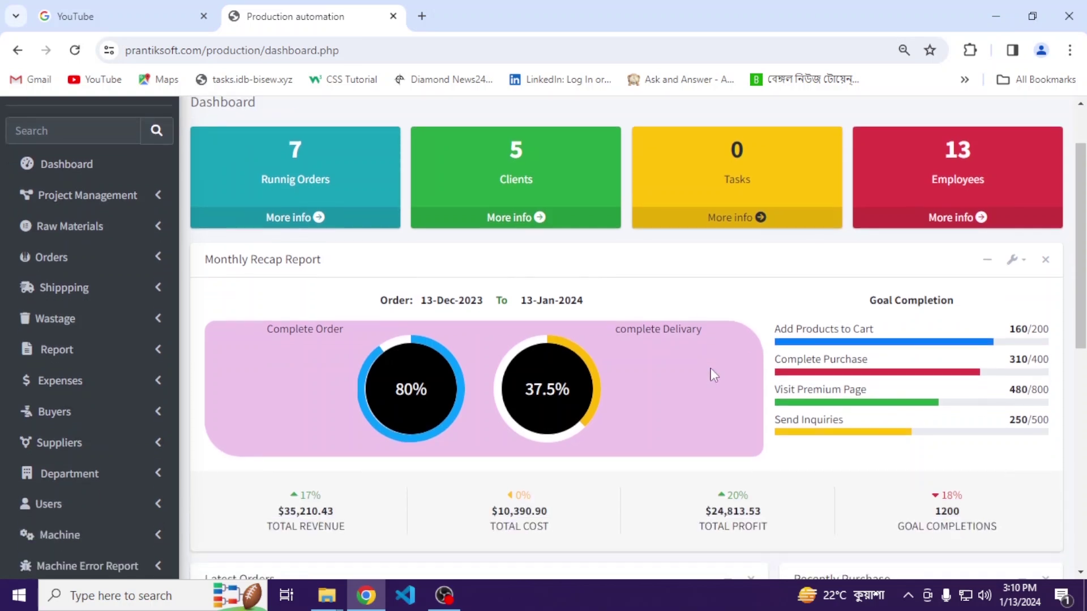
{"action": "left_click_drag", "start_coordinate": [324, 261], "coordinate": [207, 265]}
{"action": "scroll", "coordinate": [589, 402], "scroll_direction": "down", "scroll_amount": 5}
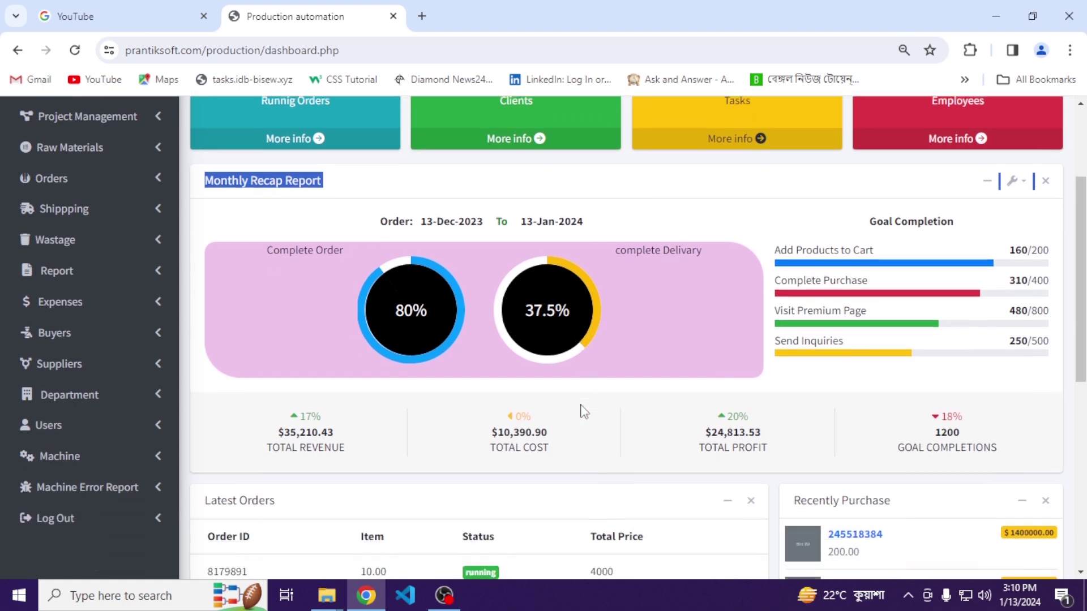
{"action": "left_click_drag", "start_coordinate": [282, 191], "coordinate": [202, 195]}
{"action": "left_click_drag", "start_coordinate": [911, 185], "coordinate": [793, 183]}
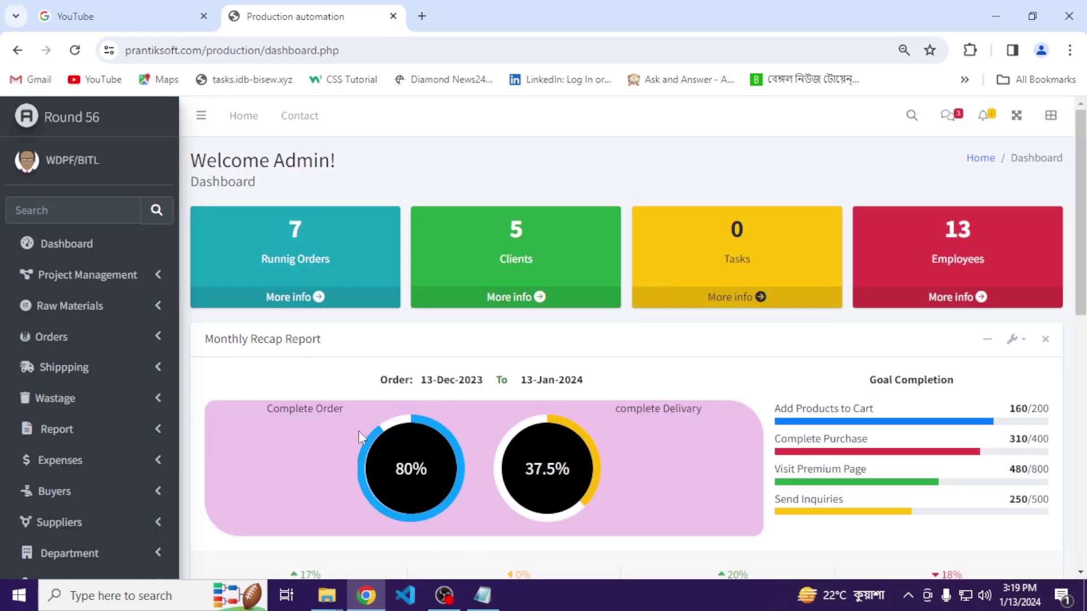
Start a new project from the projects list and name it Blazer
{"action": "left_click", "coordinate": [78, 276]}
{"action": "left_click", "coordinate": [85, 307]}
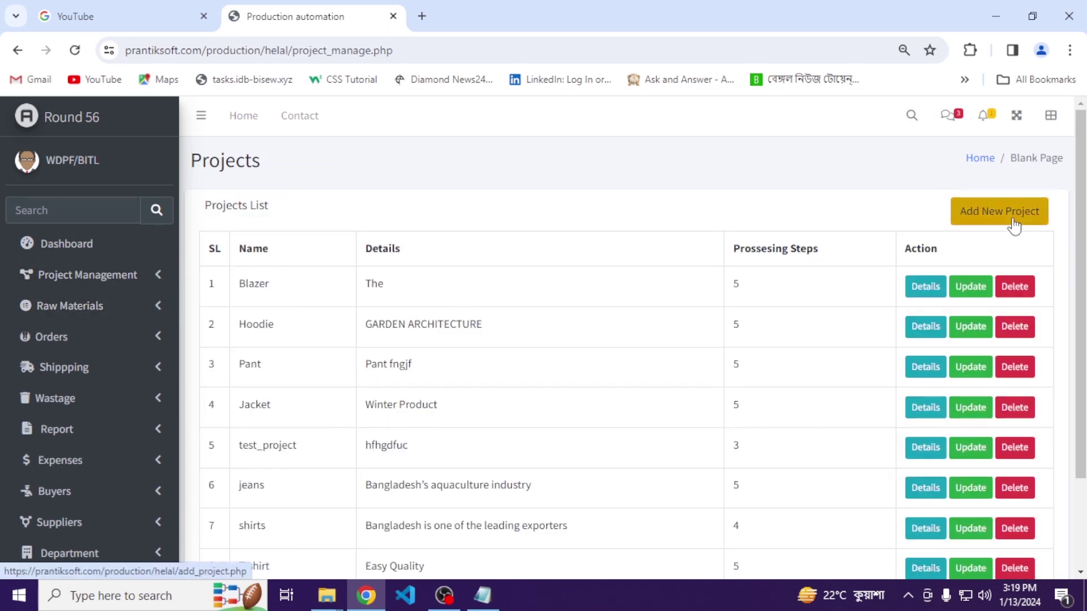
{"action": "left_click", "coordinate": [1013, 221]}
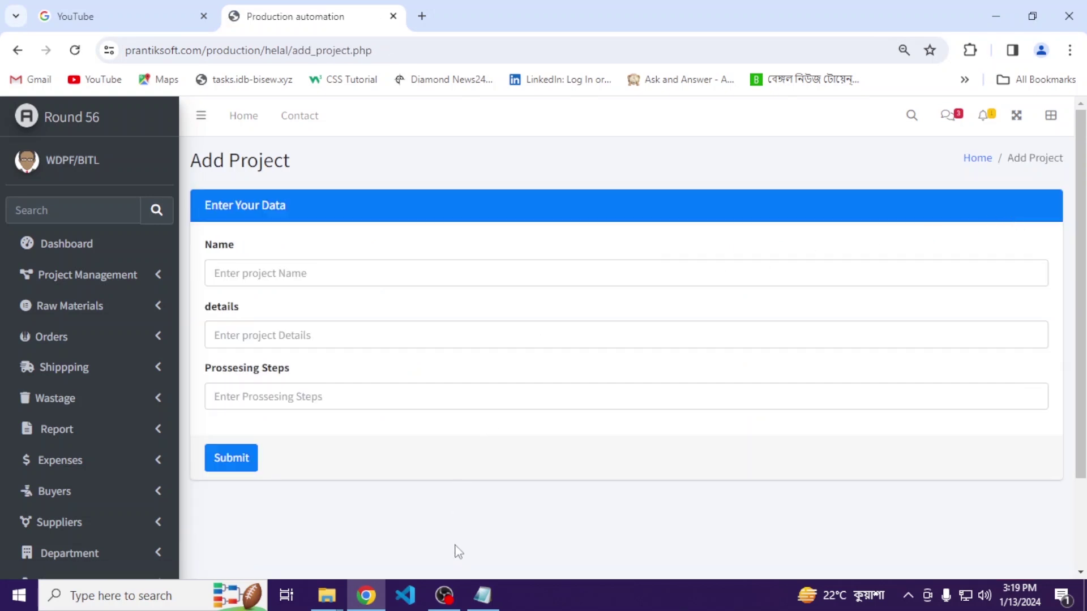
{"action": "left_click", "coordinate": [336, 275]}
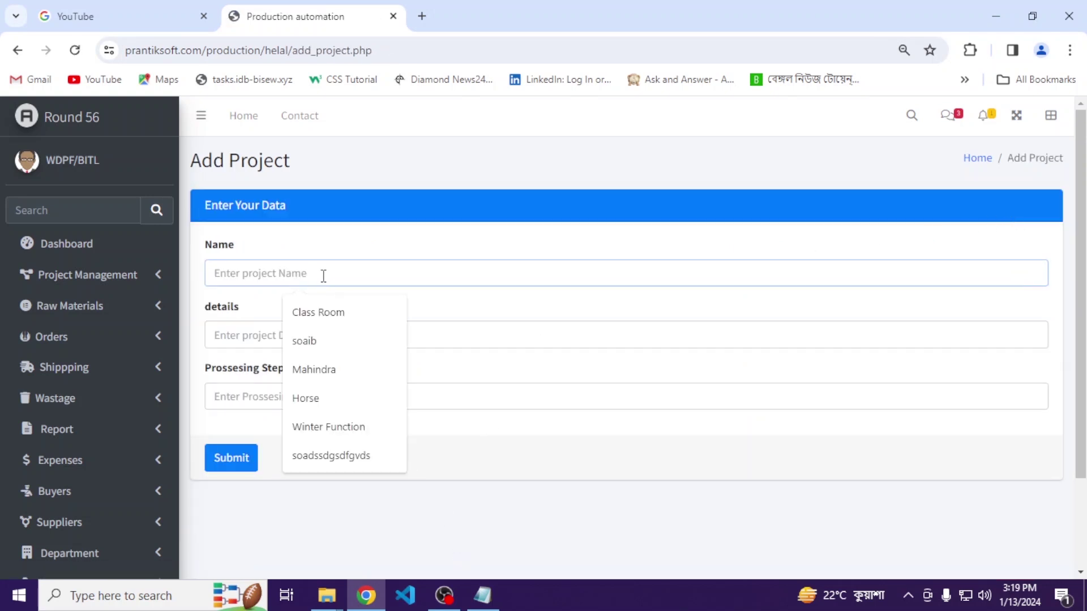
{"action": "type", "text": "Bl"}
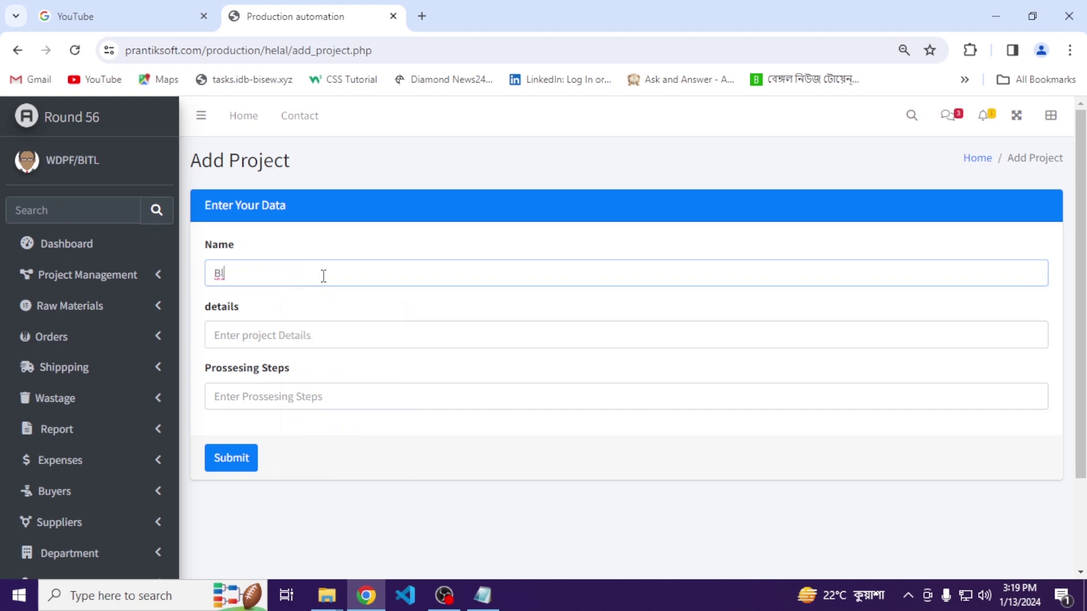
{"action": "left_click", "coordinate": [483, 595]}
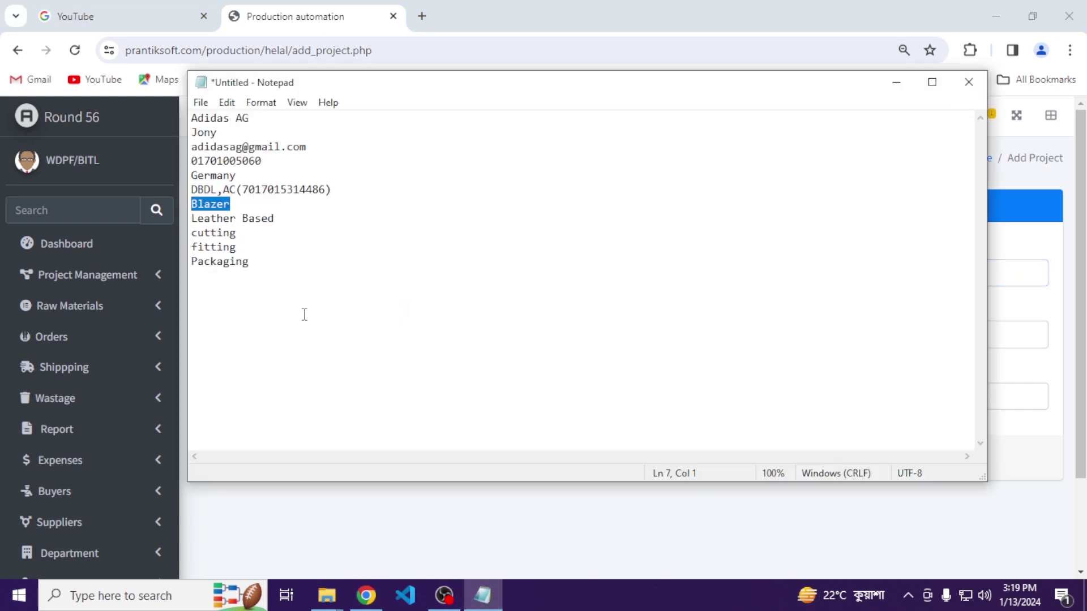
{"action": "left_click", "coordinate": [1032, 305]}
{"action": "left_click", "coordinate": [1015, 278]}
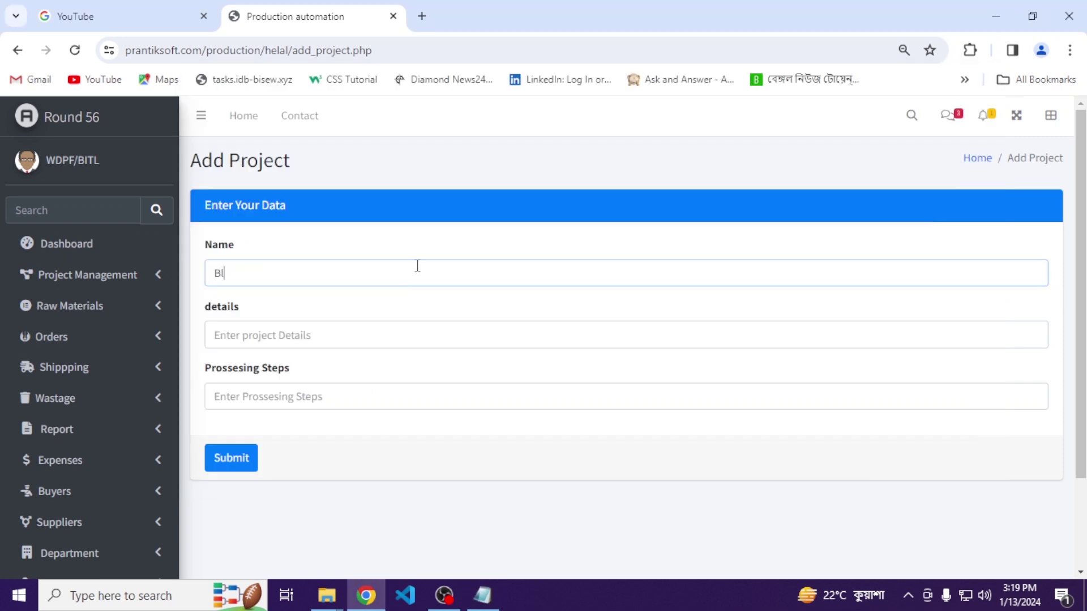
{"action": "double_click", "coordinate": [220, 274]}
{"action": "type", "text": "Blazer"}
Copy "Leather Based" from the Notepad notes into the new project's details
{"action": "left_click", "coordinate": [485, 602]}
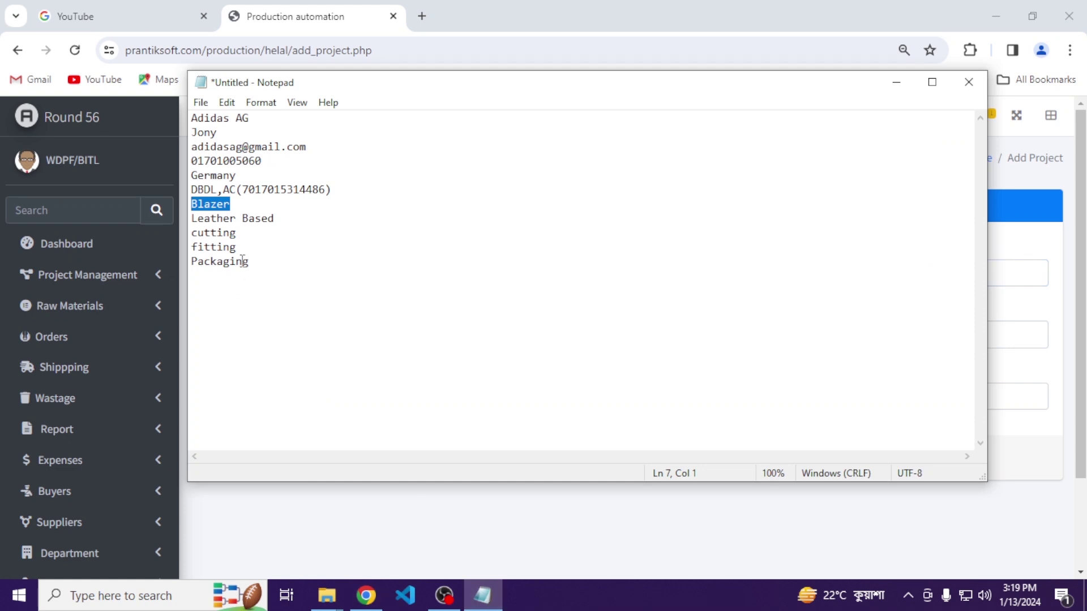
{"action": "left_click_drag", "start_coordinate": [270, 221], "coordinate": [146, 221]}
{"action": "key", "text": "ctrl+c"}
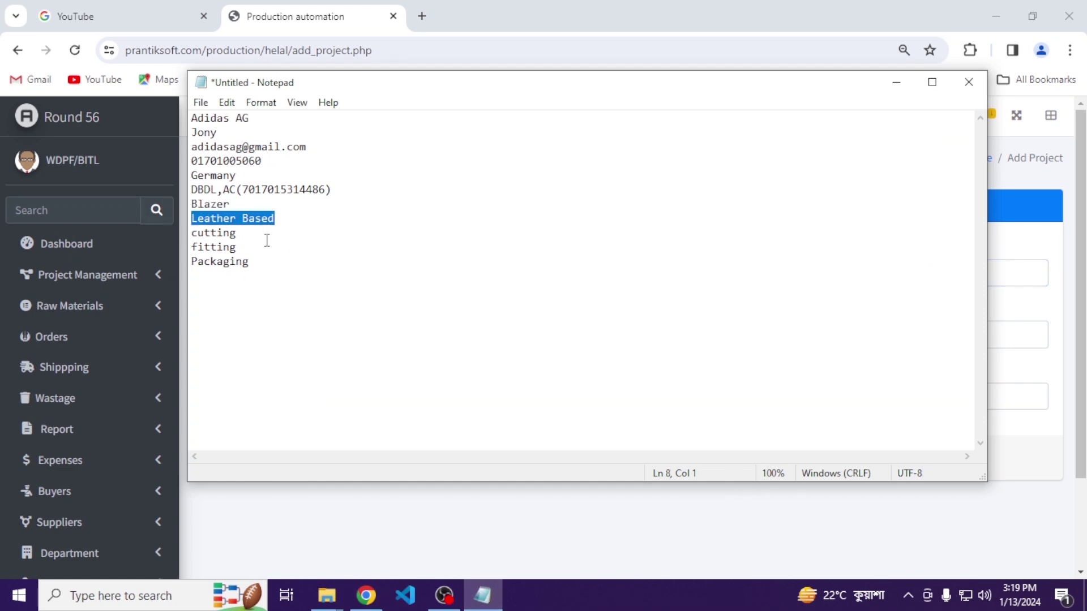
{"action": "left_click", "coordinate": [289, 512]}
{"action": "left_click", "coordinate": [318, 334]}
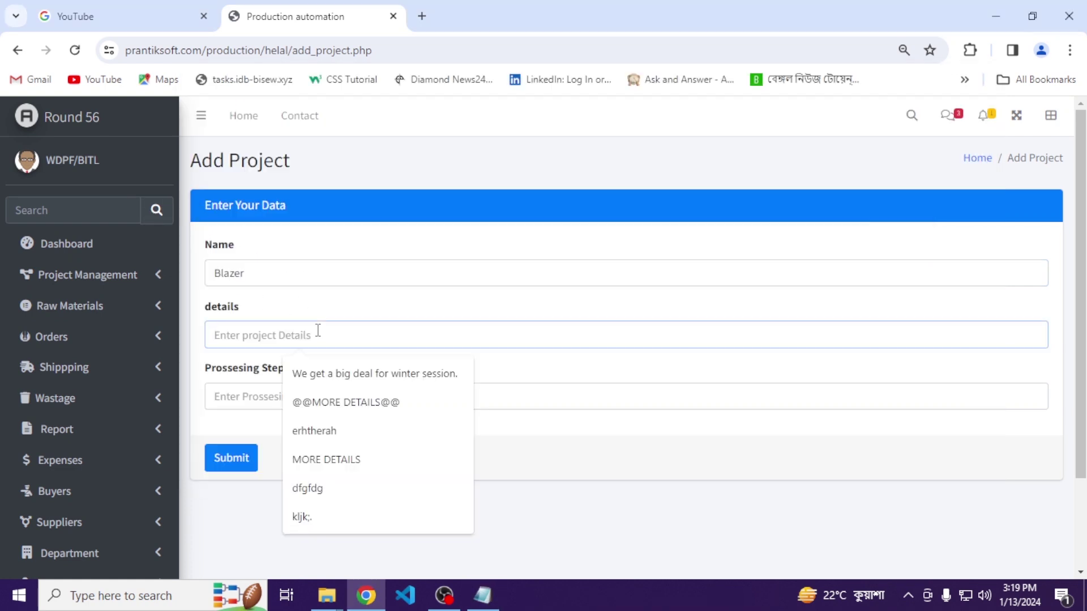
{"action": "key", "text": "ctrl+v"}
Give the project 3 processing steps named Cutting, Fitting and Packaging, and submit it
{"action": "left_click", "coordinate": [350, 391]}
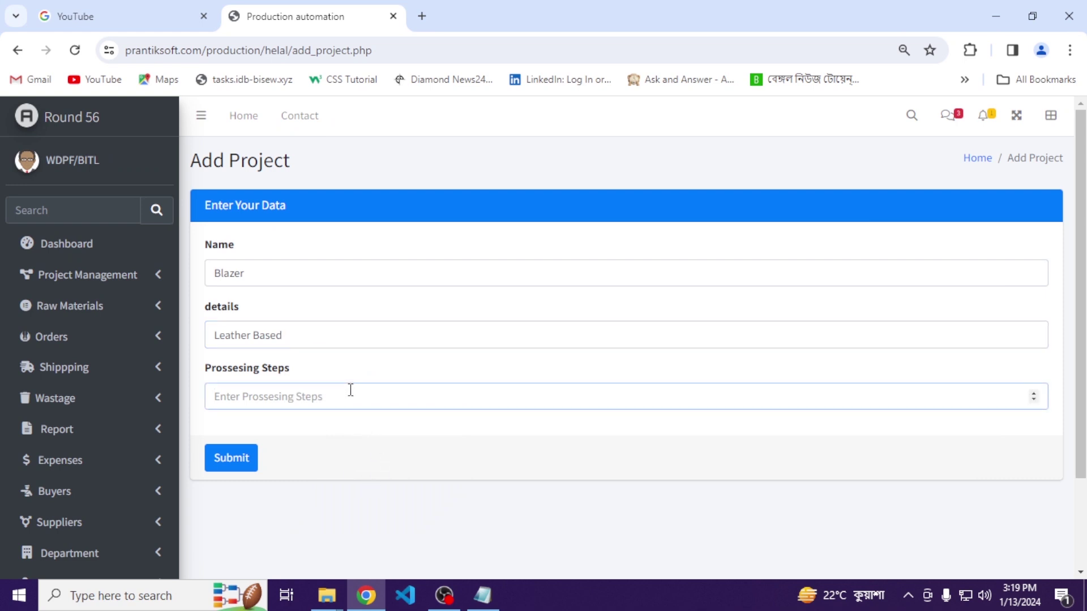
{"action": "type", "text": "3"}
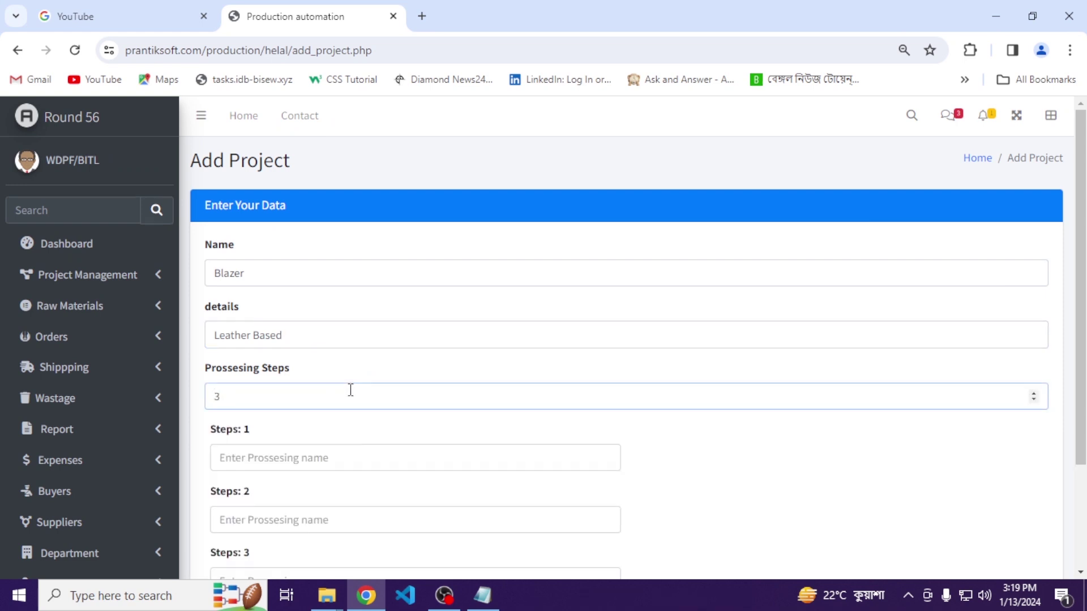
{"action": "scroll", "coordinate": [340, 407], "scroll_direction": "down", "scroll_amount": 1}
{"action": "left_click", "coordinate": [317, 378]}
{"action": "type", "text": "cutting"}
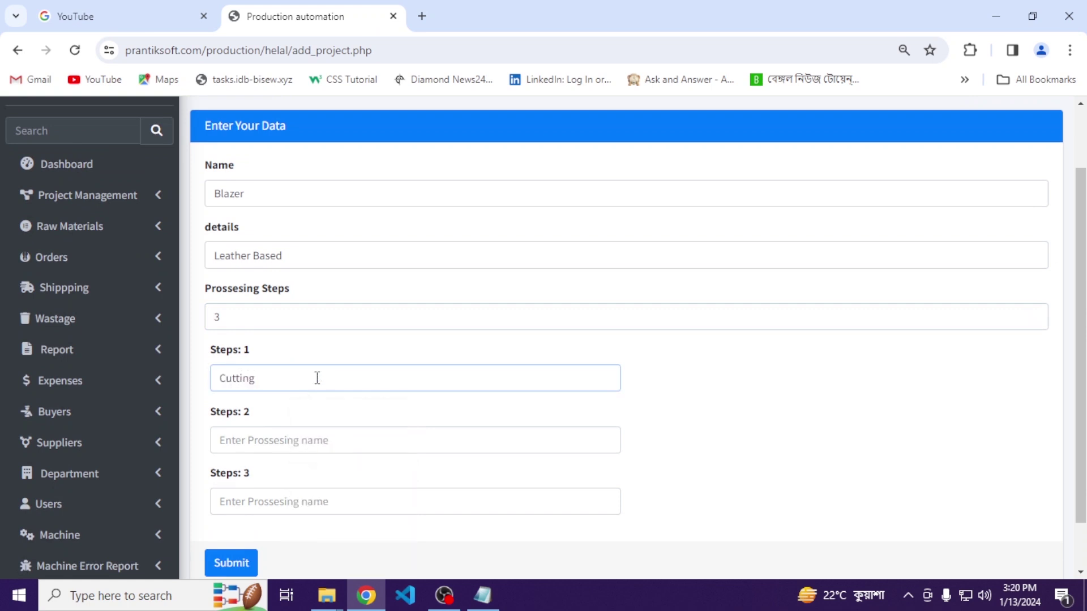
{"action": "key", "text": "Tab"}
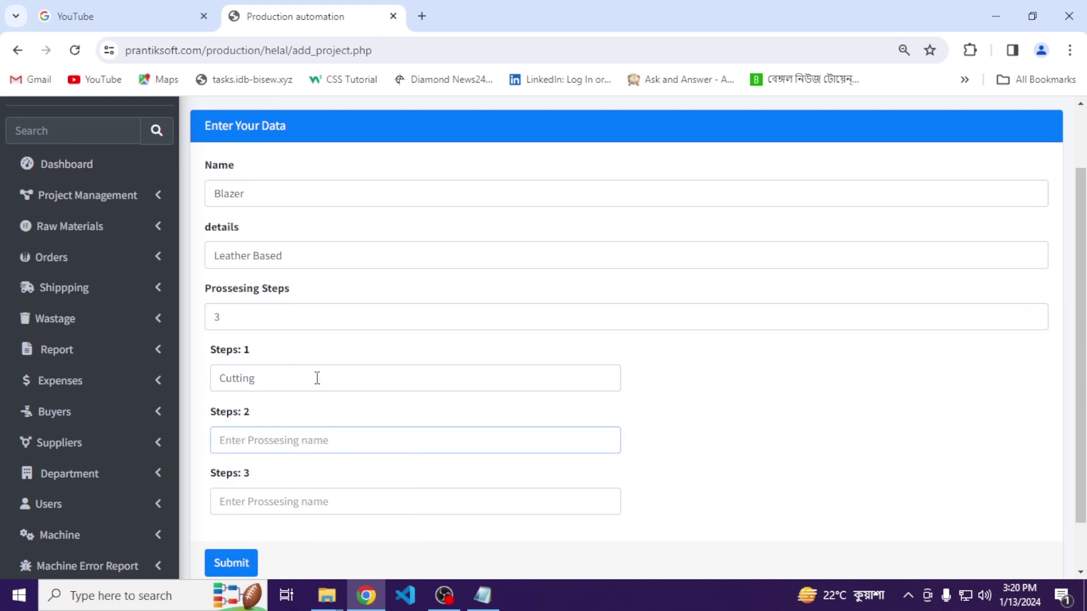
{"action": "type", "text": "Fitting"}
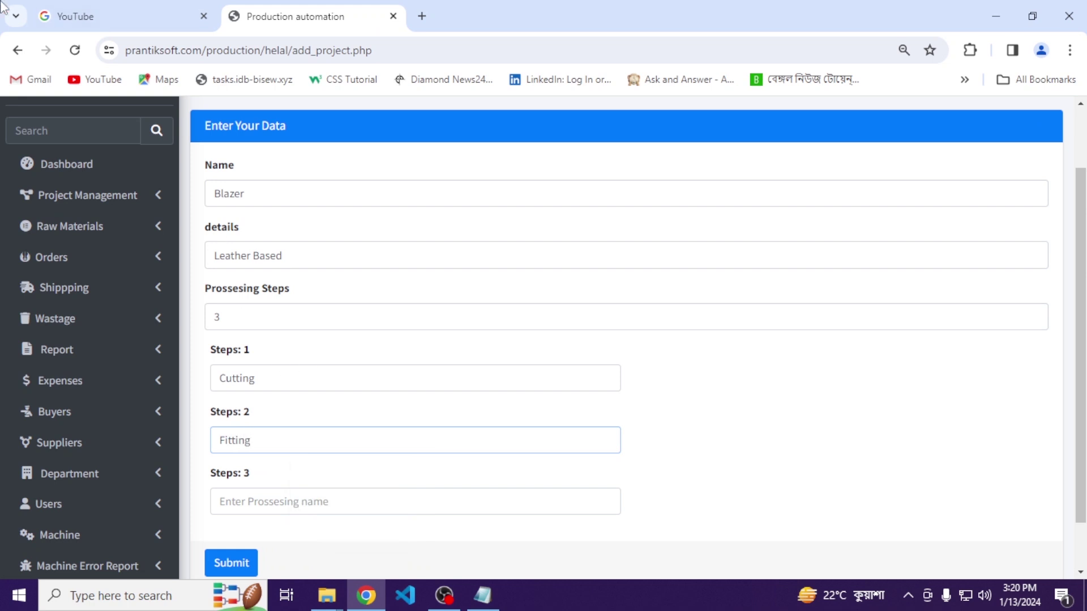
{"action": "key", "text": "Tab"}
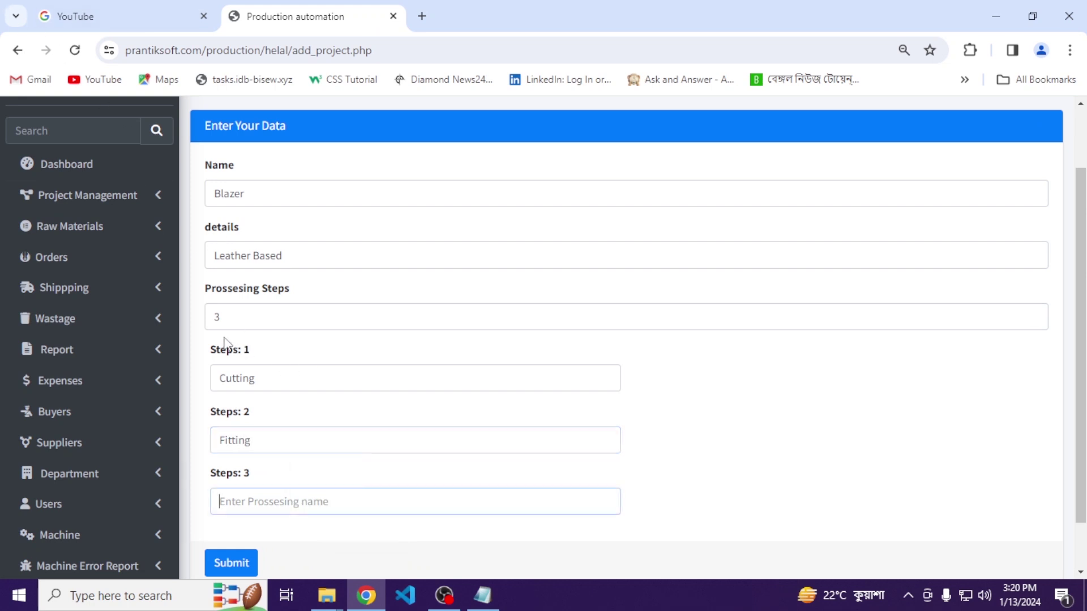
{"action": "type", "text": "Pa"}
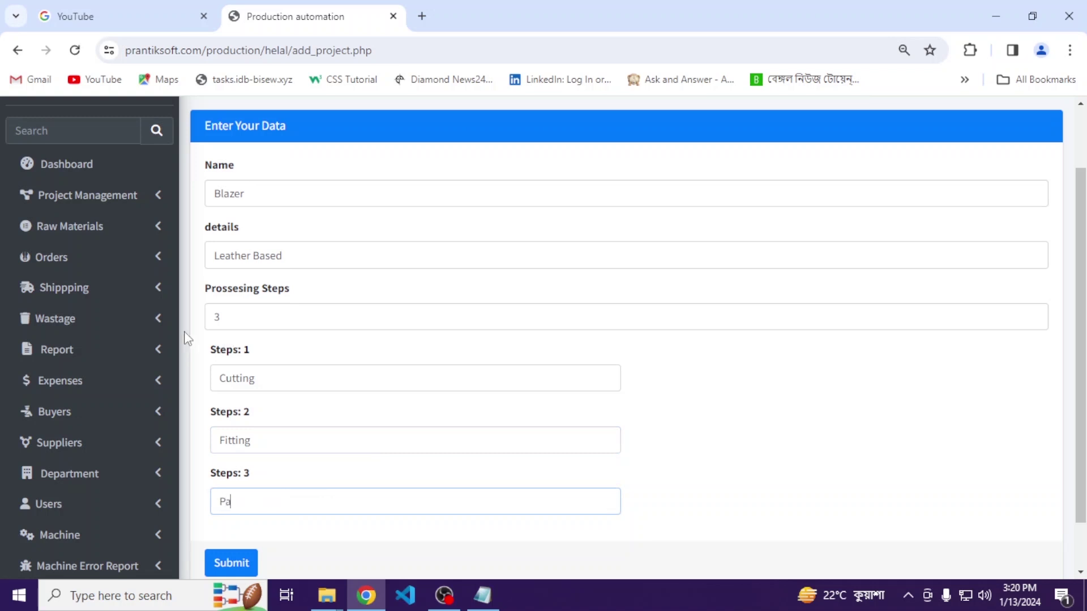
{"action": "type", "text": "ckaging"}
{"action": "left_click", "coordinate": [224, 563]}
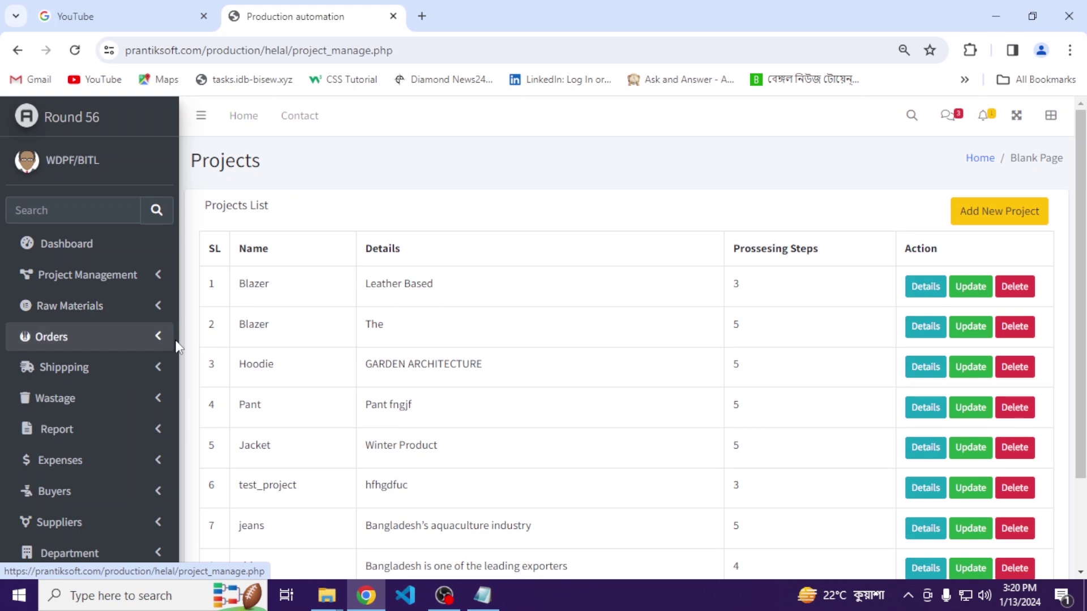
{"action": "left_click_drag", "start_coordinate": [235, 284], "coordinate": [763, 294]}
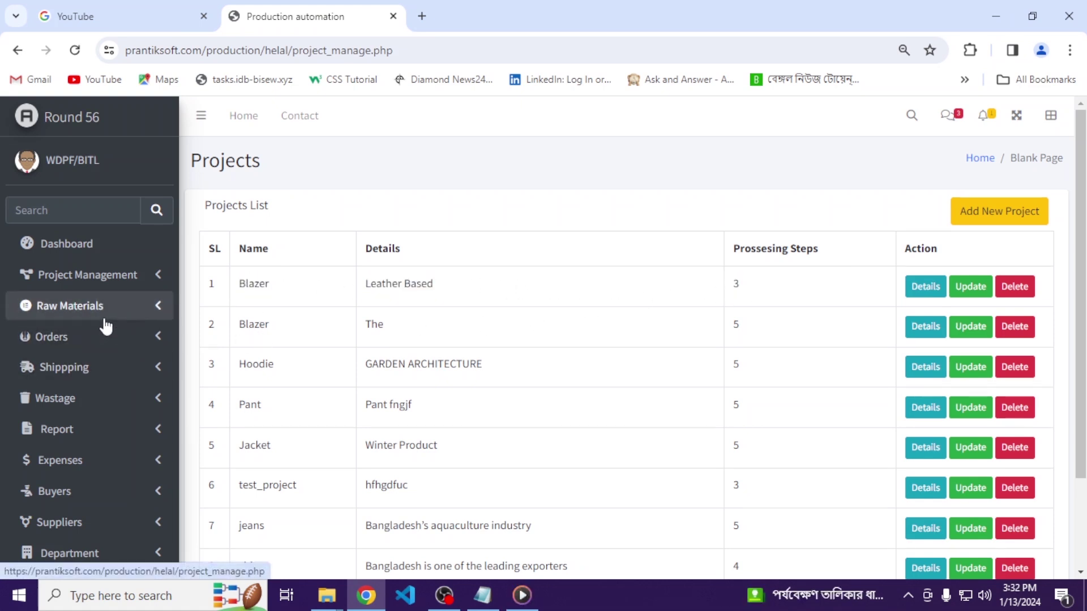
Start a new raw material entry from the raw material list and name it Leather
{"action": "left_click", "coordinate": [102, 319]}
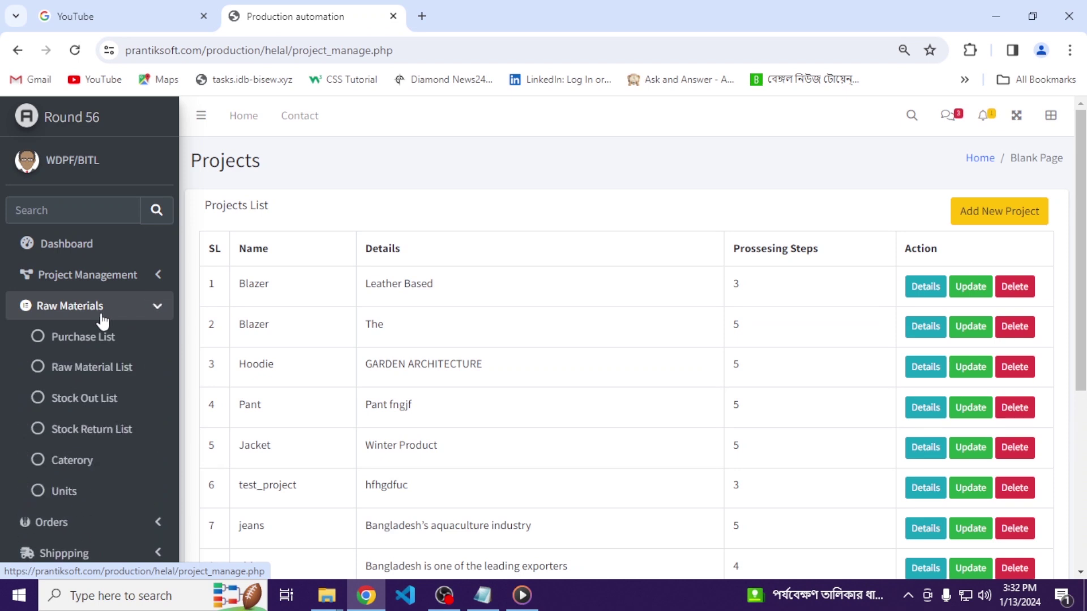
{"action": "left_click", "coordinate": [90, 367]}
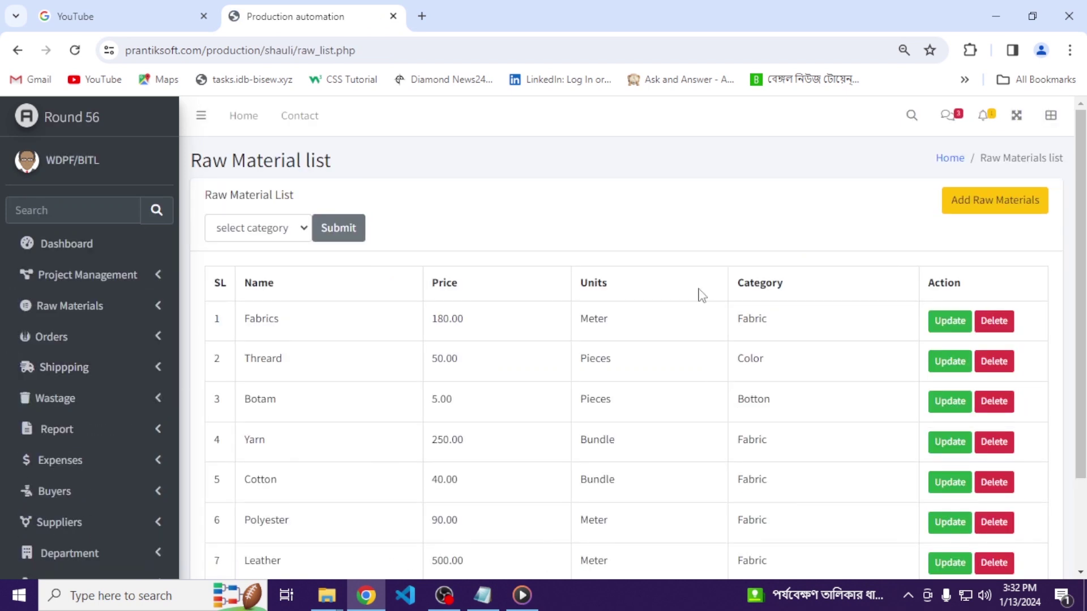
{"action": "left_click", "coordinate": [1013, 211]}
{"action": "left_click", "coordinate": [454, 277]}
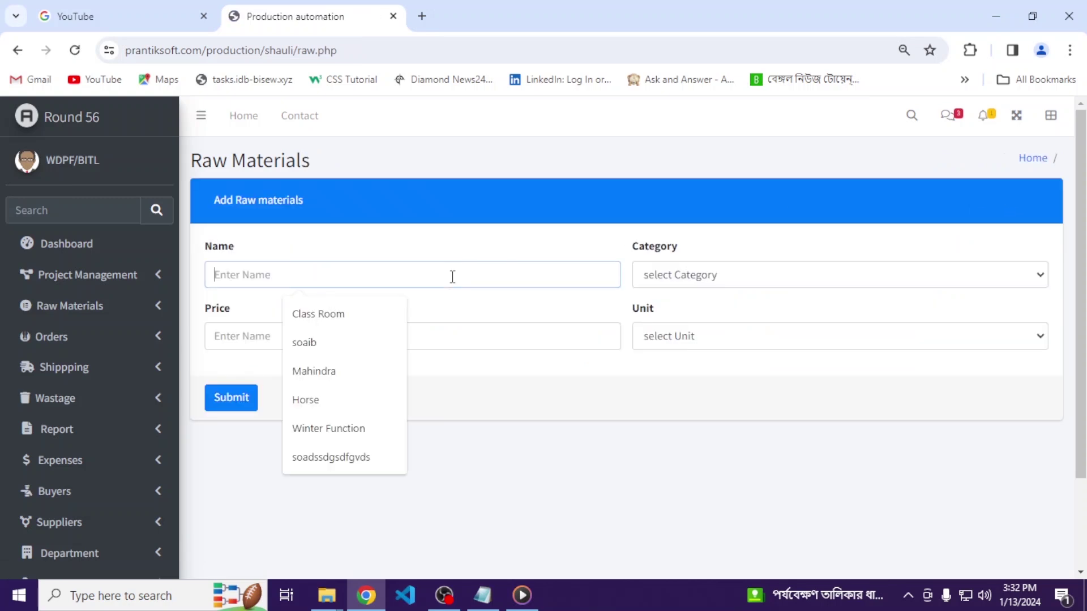
{"action": "right_click", "coordinate": [449, 279]}
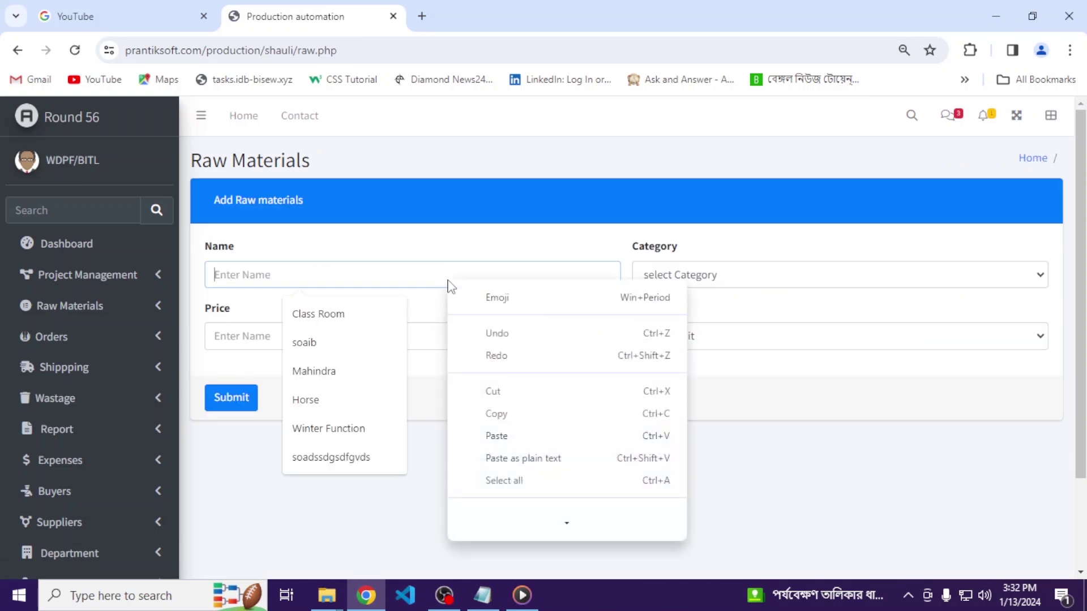
{"action": "left_click", "coordinate": [490, 433]}
Set the Leather material's category to Fabric, price to 500 and unit to Meter, and submit it
{"action": "left_click", "coordinate": [729, 282]}
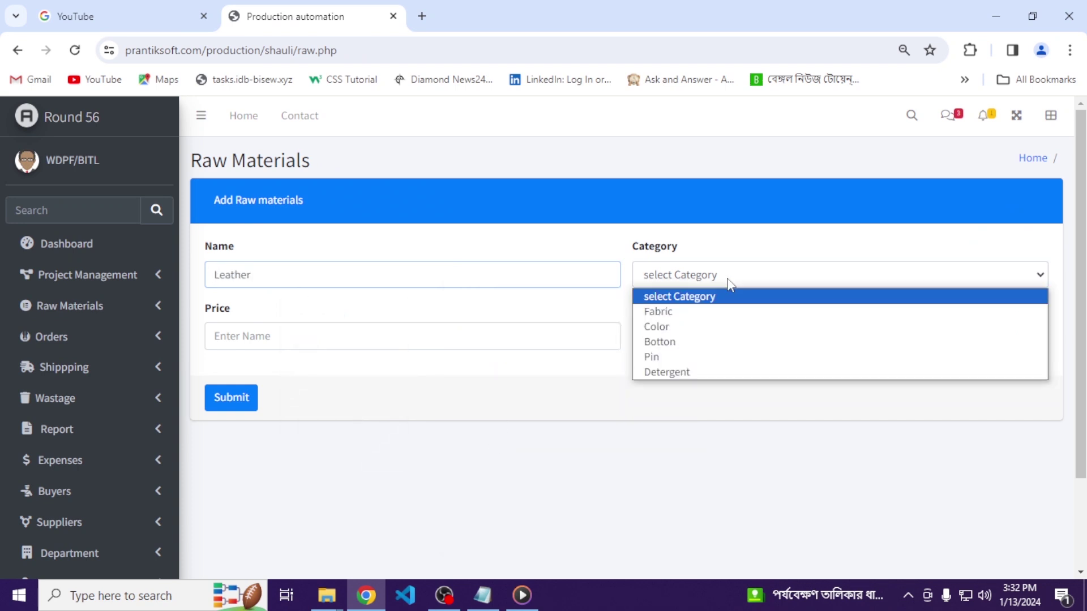
{"action": "left_click", "coordinate": [666, 312]}
{"action": "left_click", "coordinate": [548, 334]}
{"action": "type", "text": "500"}
{"action": "left_click", "coordinate": [692, 335]}
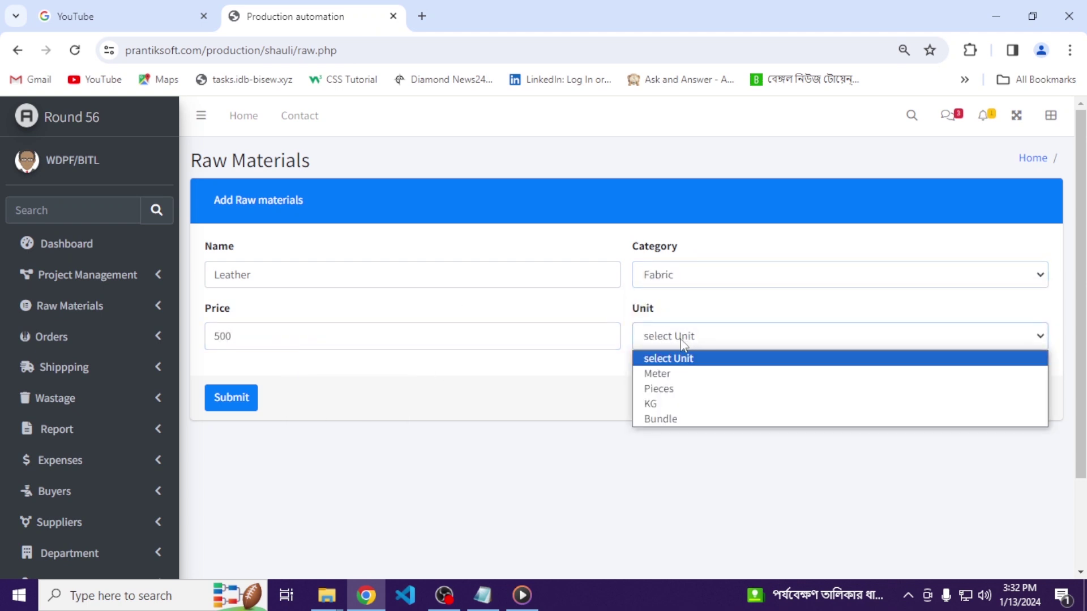
{"action": "left_click", "coordinate": [679, 376]}
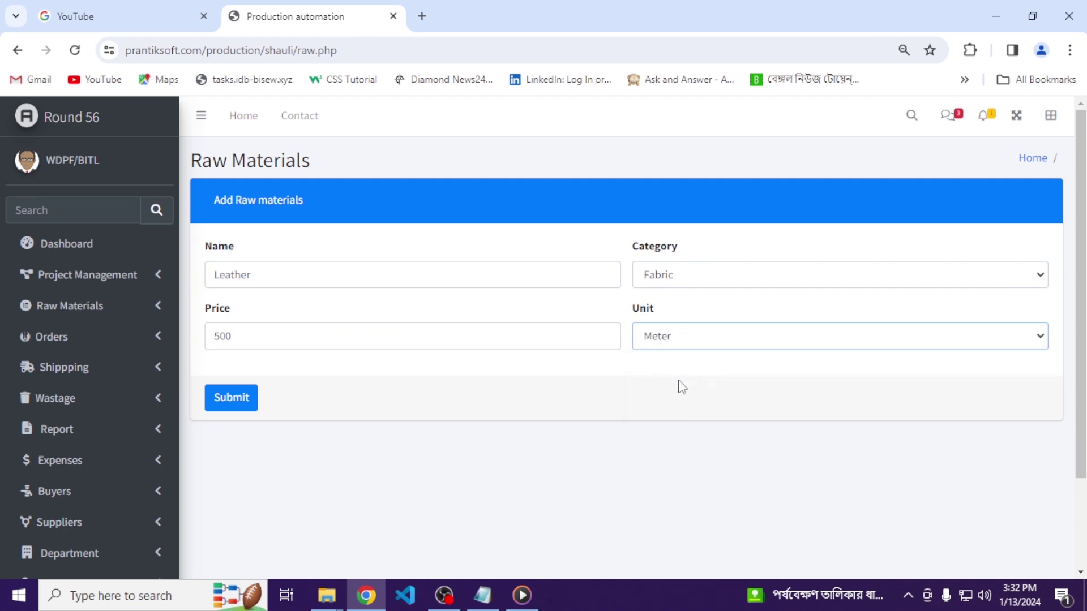
{"action": "left_click", "coordinate": [248, 409]}
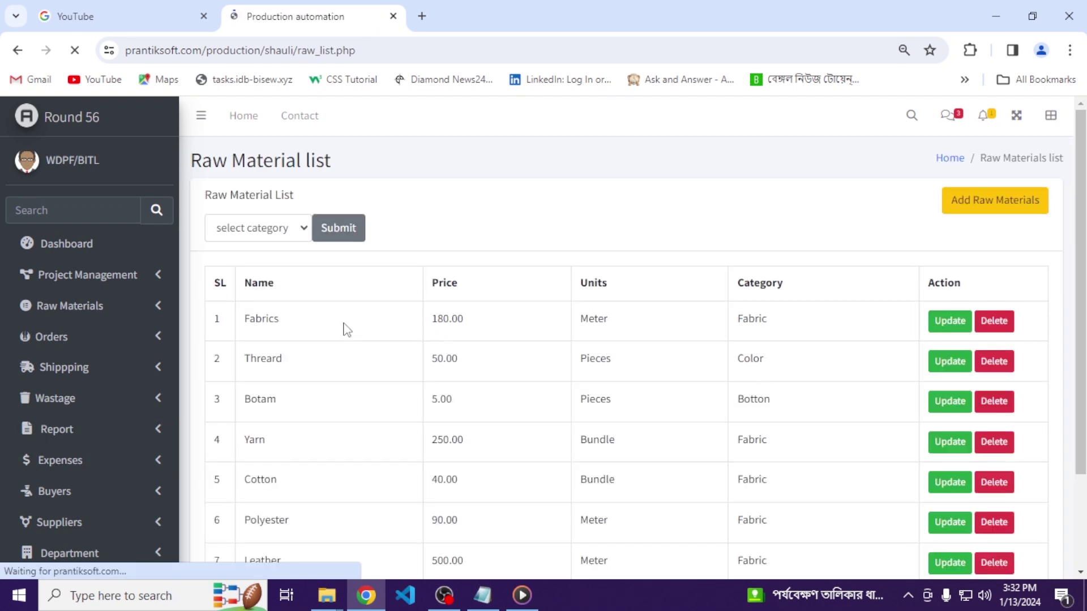
{"action": "scroll", "coordinate": [435, 361], "scroll_direction": "down", "scroll_amount": 2}
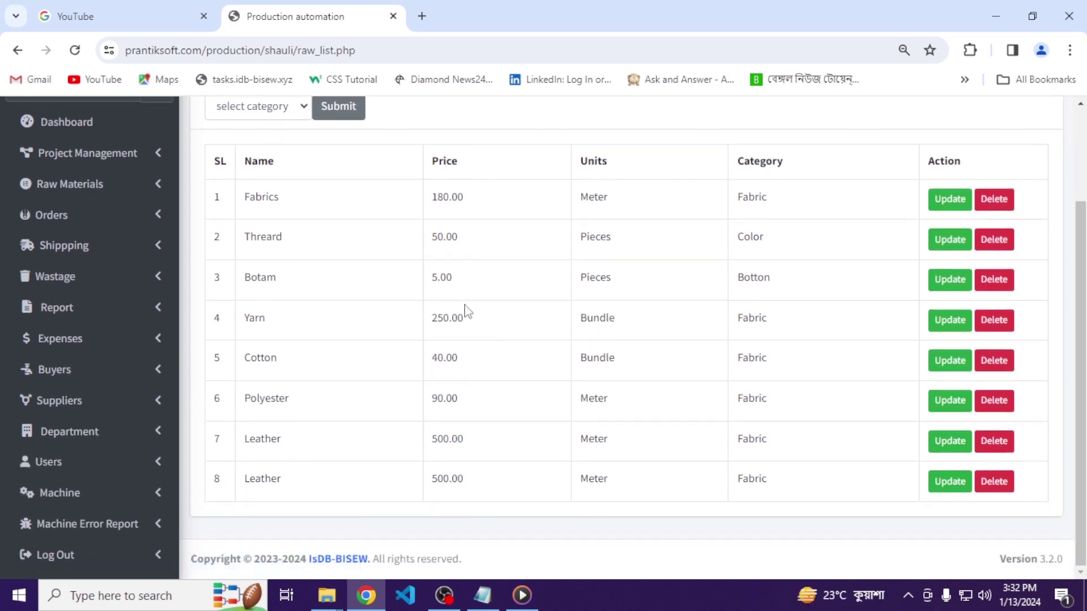
{"action": "scroll", "coordinate": [243, 464], "scroll_direction": "up", "scroll_amount": 2}
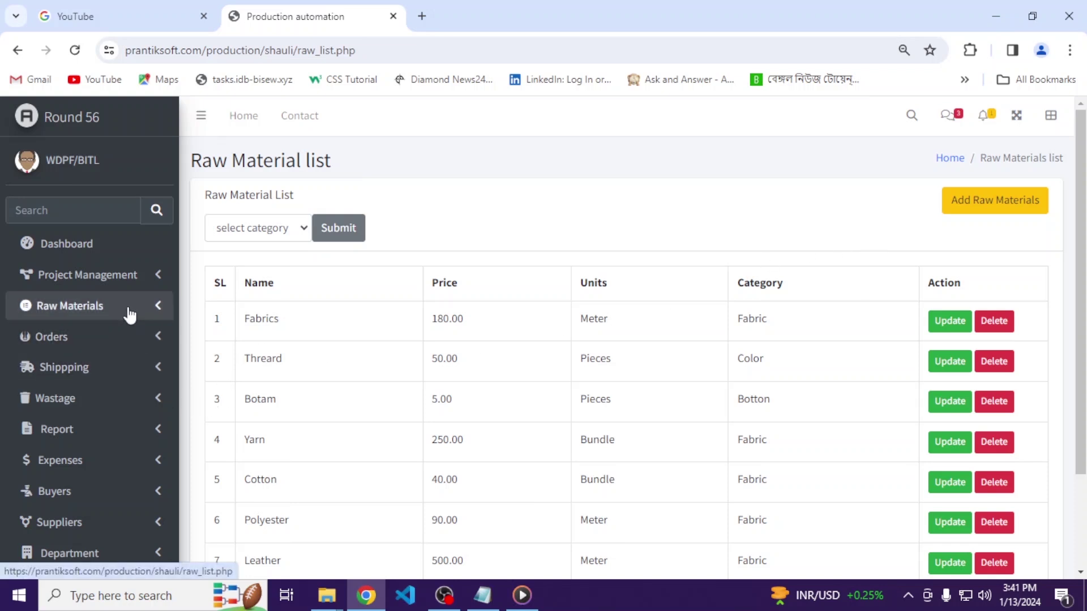
Start a new order from the orders list and choose the last Blazer entry as its project
{"action": "left_click", "coordinate": [114, 338]}
{"action": "left_click", "coordinate": [81, 376]}
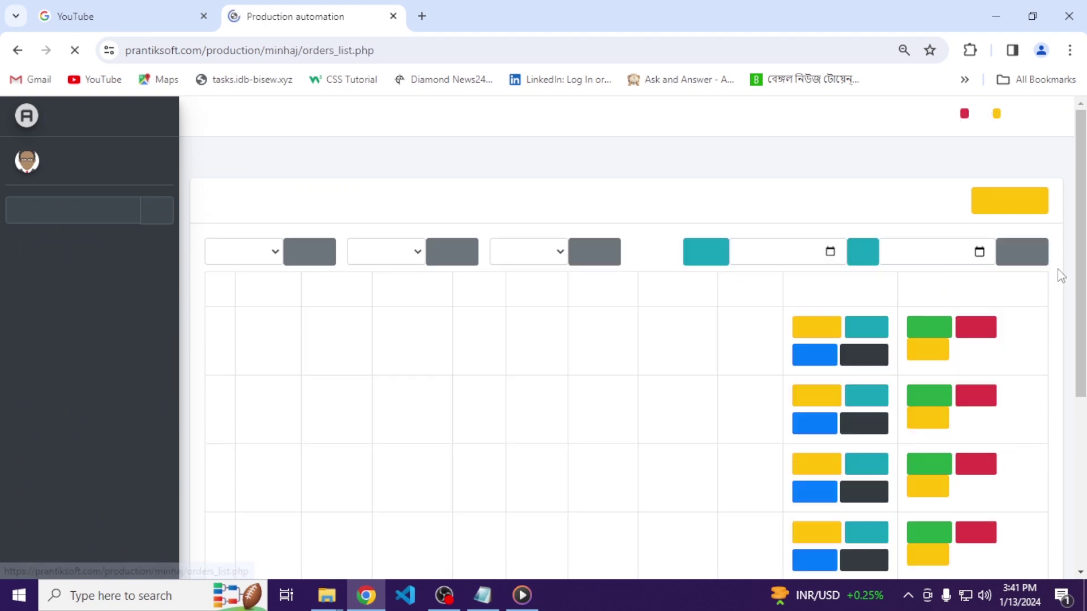
{"action": "left_click", "coordinate": [996, 222]}
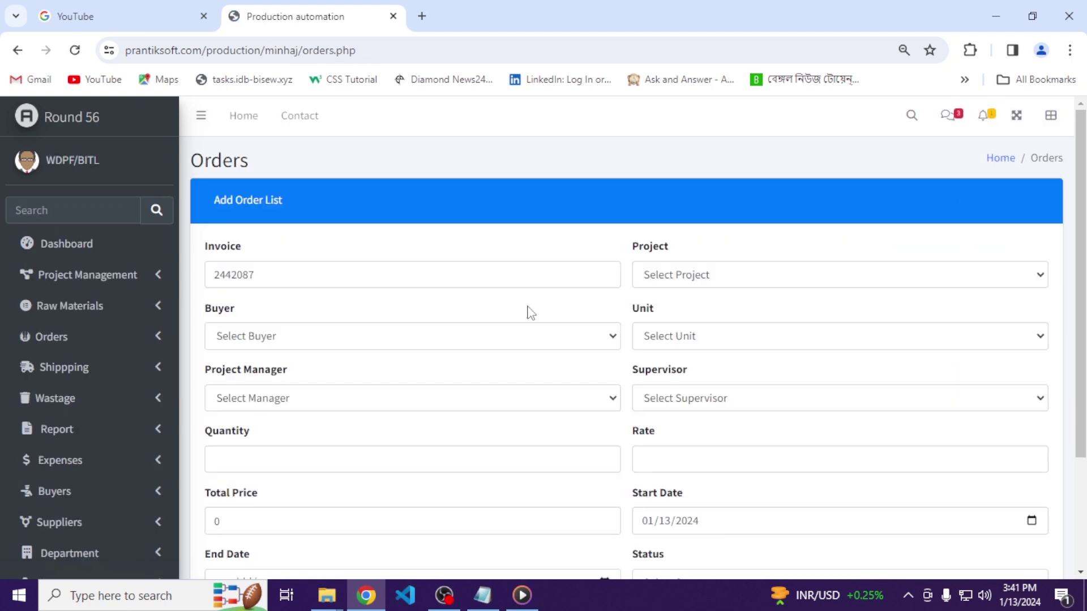
{"action": "left_click", "coordinate": [725, 280]}
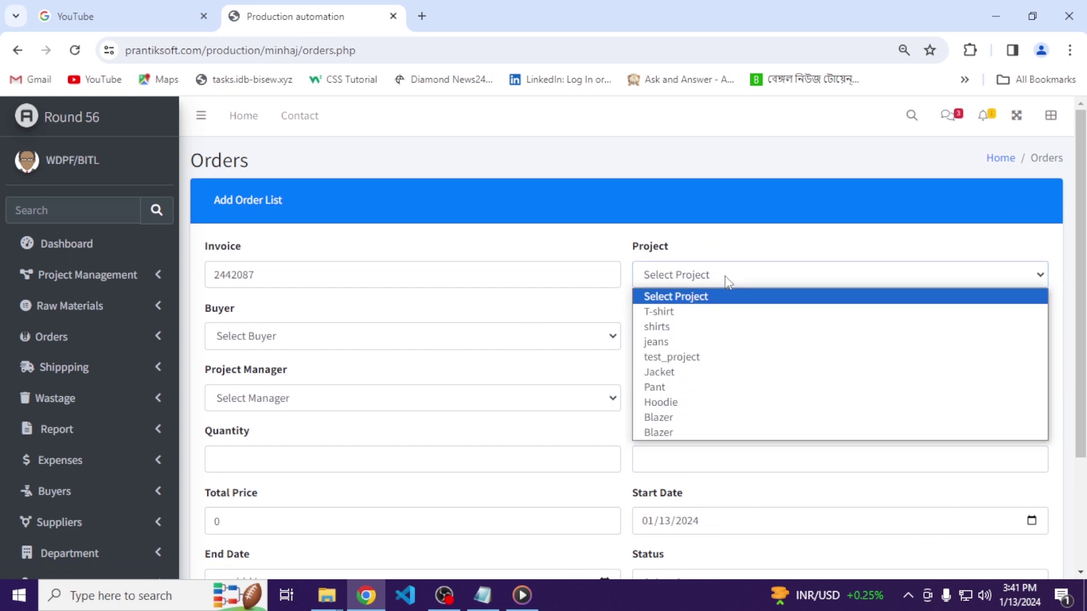
{"action": "left_click", "coordinate": [671, 433]}
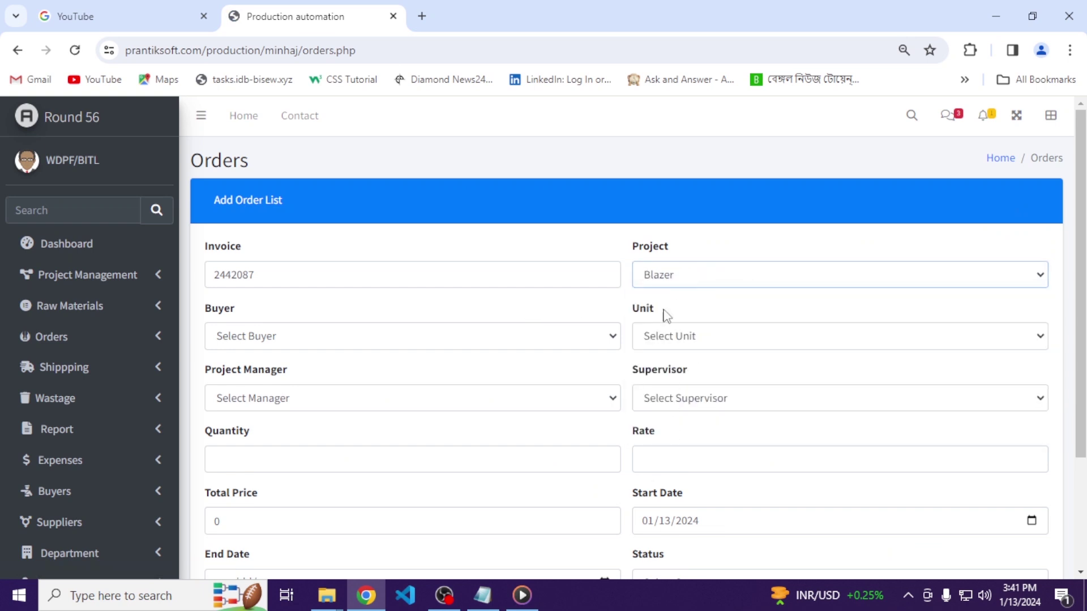
Set the new order's buyer to Adidas AG and its unit to Pieces
{"action": "left_click", "coordinate": [595, 345]}
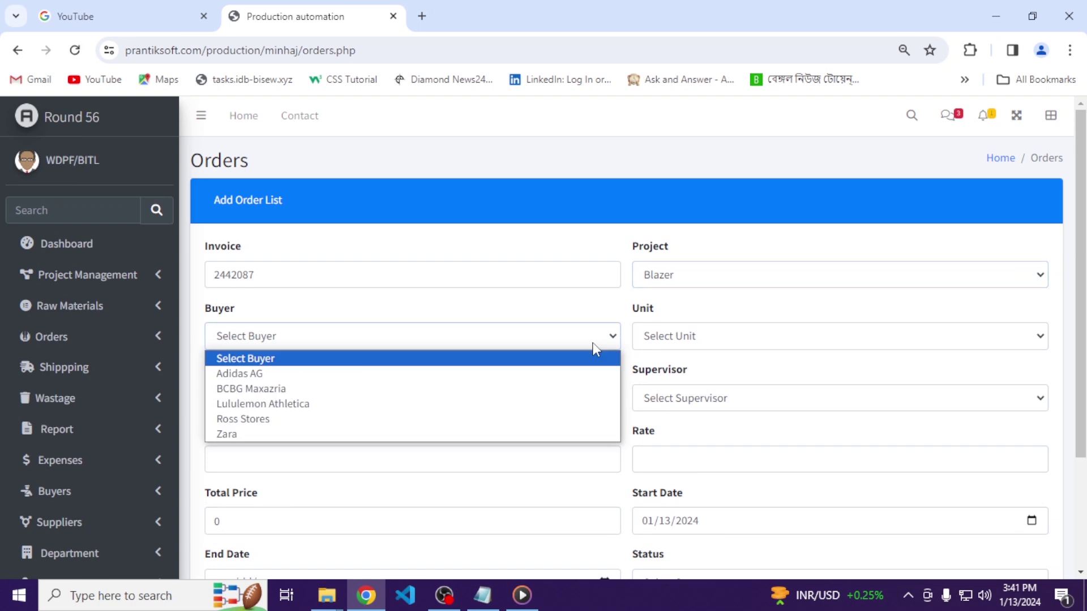
{"action": "left_click", "coordinate": [321, 375]}
{"action": "left_click", "coordinate": [730, 345]}
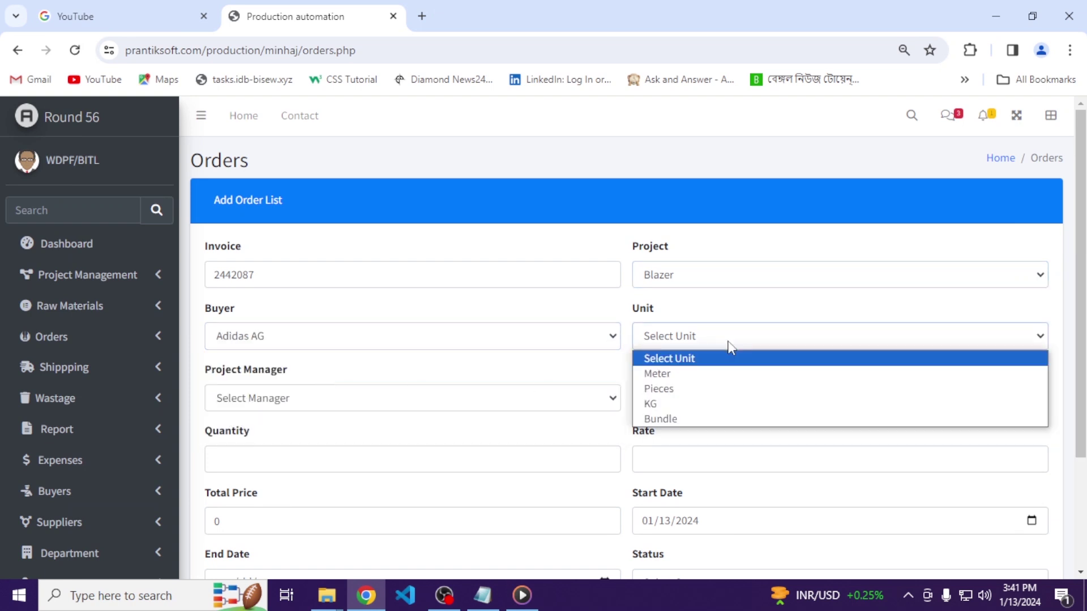
{"action": "left_click", "coordinate": [672, 391]}
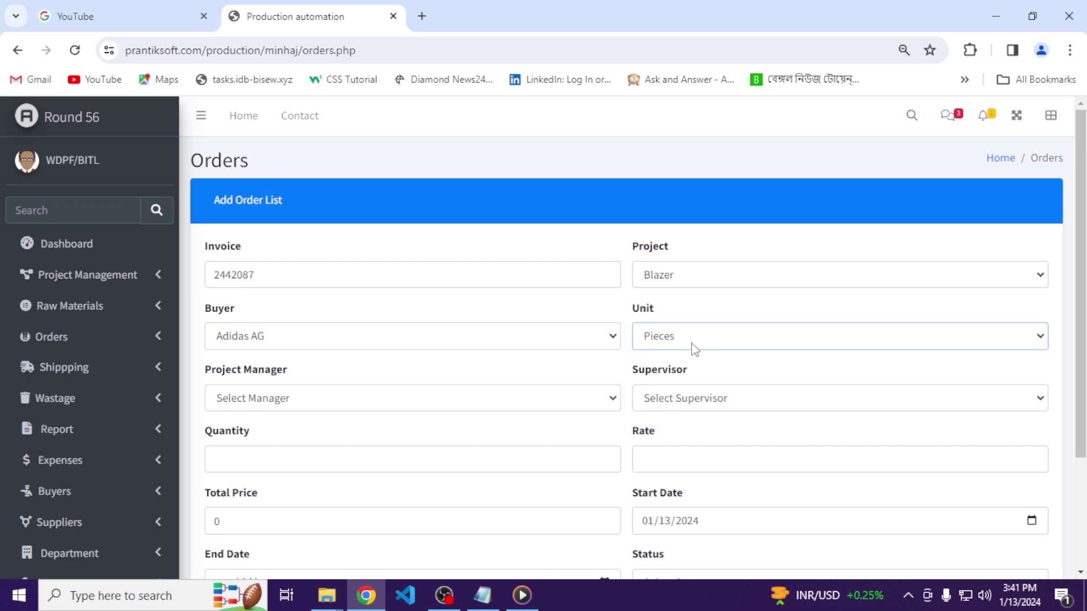
Assign the last listed project manager and the last listed supervisor to the order
{"action": "left_click", "coordinate": [463, 407]}
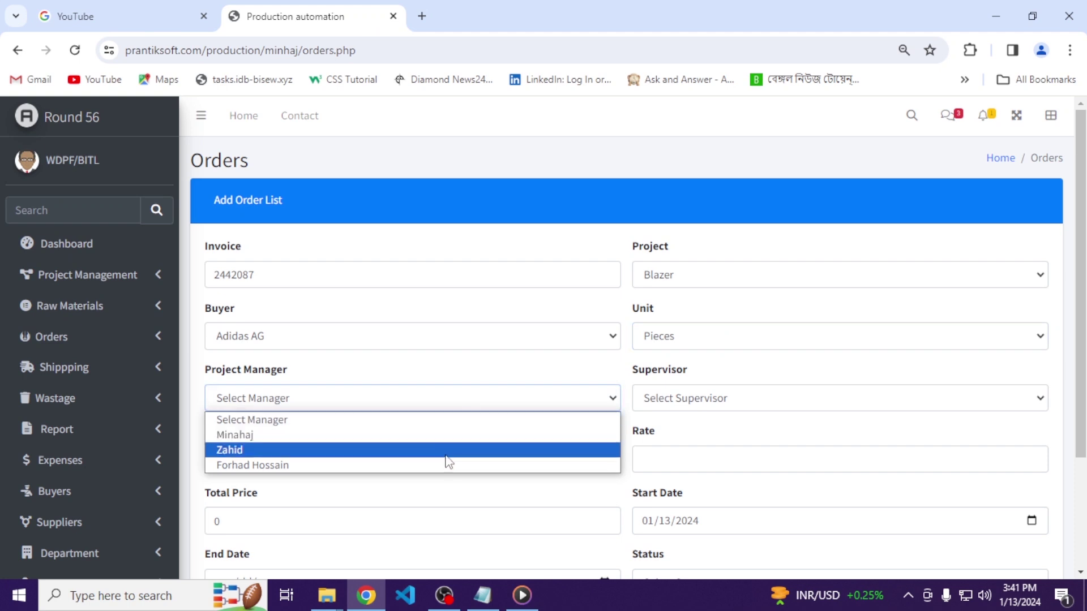
{"action": "left_click", "coordinate": [248, 465]}
{"action": "left_click", "coordinate": [739, 402]}
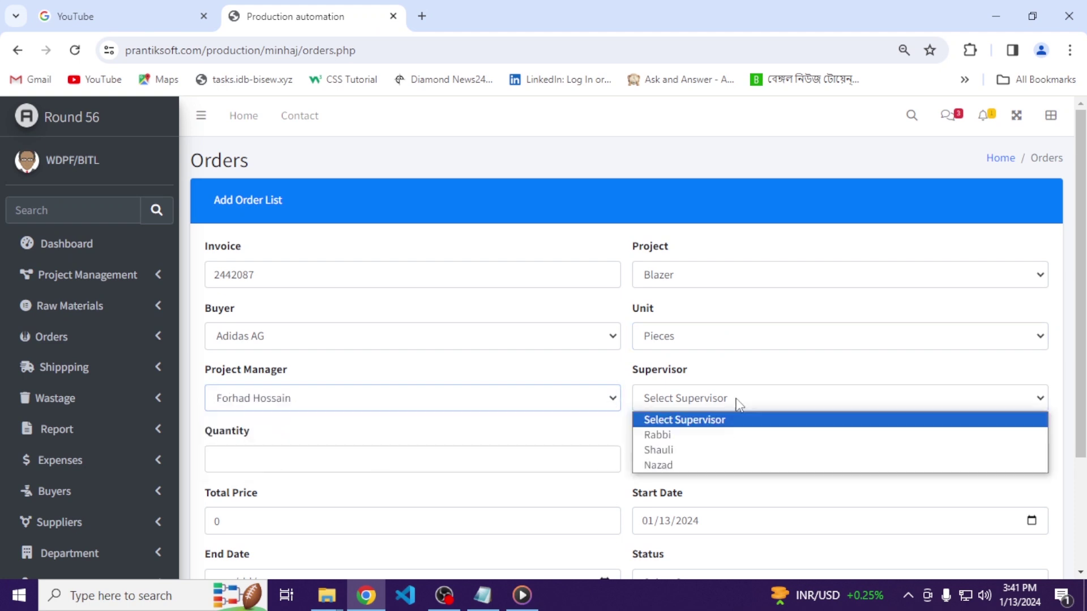
{"action": "left_click", "coordinate": [669, 468]}
Set the order's quantity to 5 and rate to 1000, and check the total price
{"action": "left_click", "coordinate": [389, 463]}
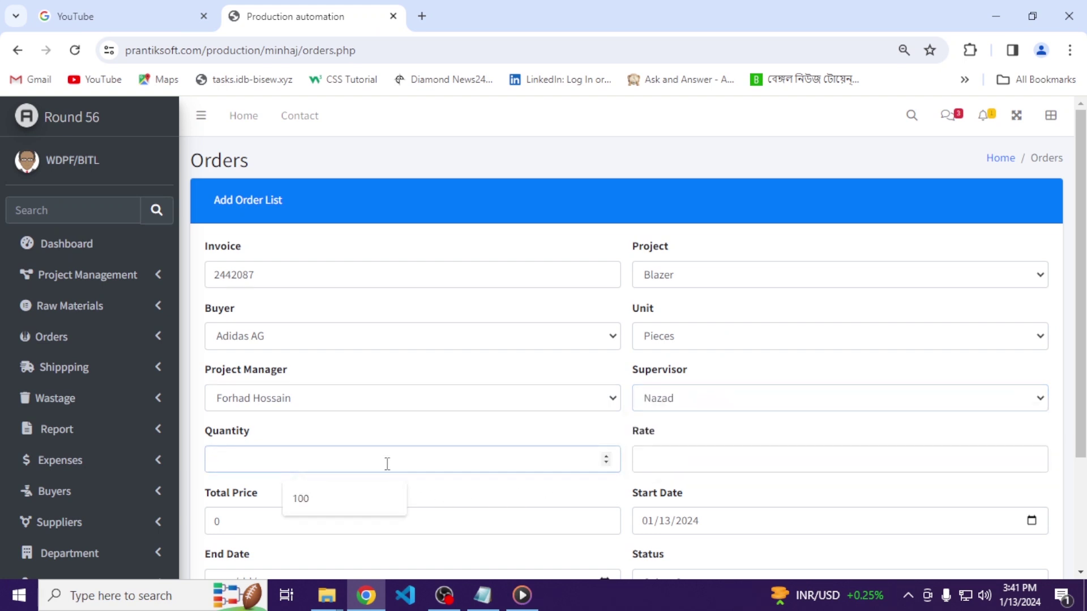
{"action": "type", "text": "5"}
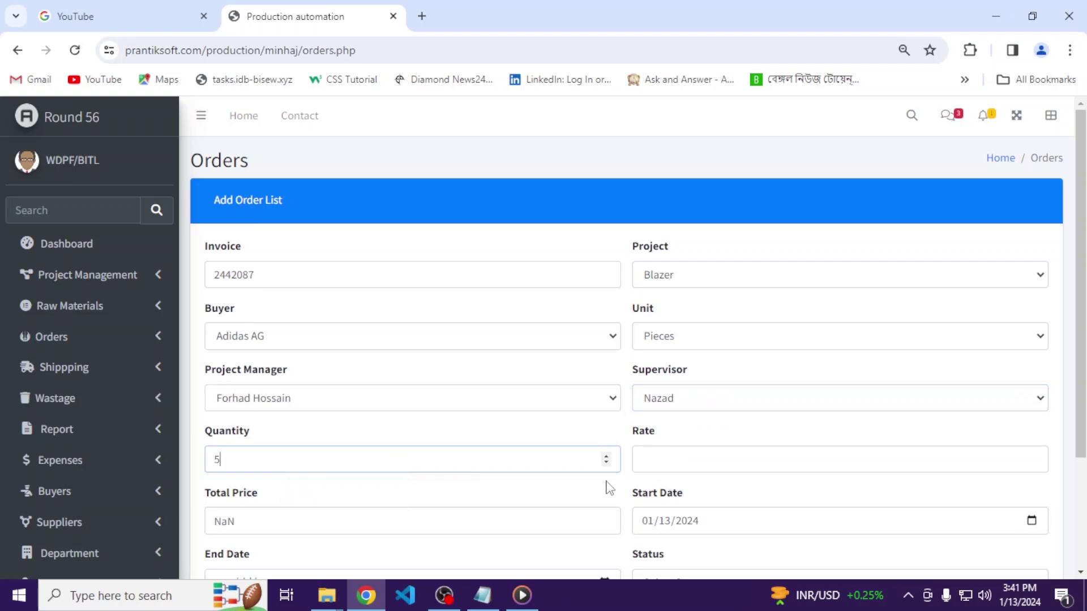
{"action": "left_click", "coordinate": [751, 459]}
{"action": "type", "text": "1000"}
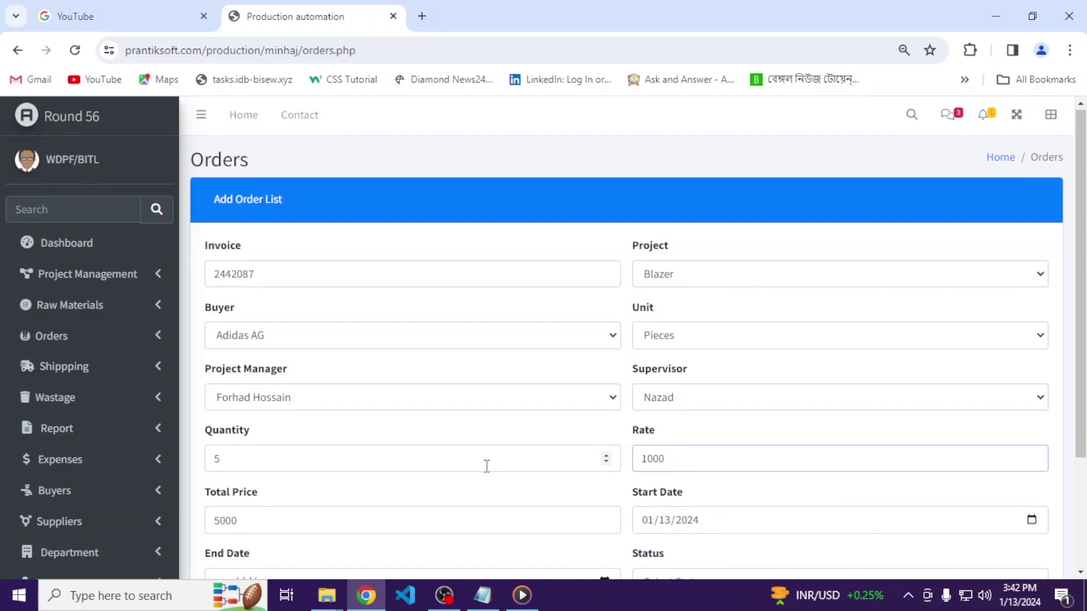
{"action": "scroll", "coordinate": [487, 466], "scroll_direction": "down", "scroll_amount": 1}
{"action": "left_click_drag", "start_coordinate": [247, 453], "coordinate": [208, 452]}
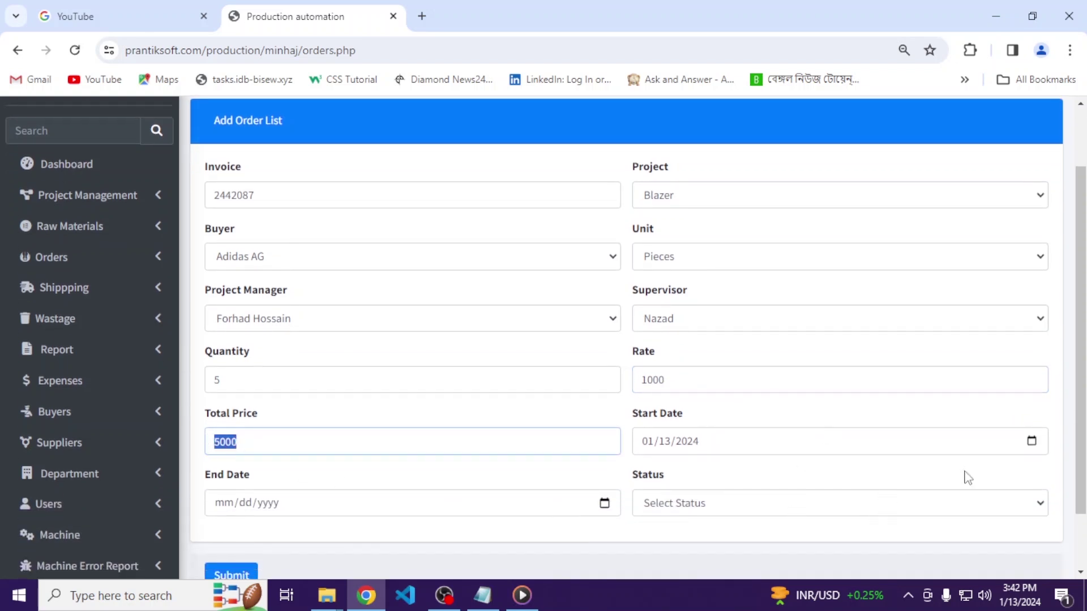
Set the order's start date to 01/13/2024, end date to 01/19/2024 and status to Running, and submit it
{"action": "left_click", "coordinate": [1032, 441]}
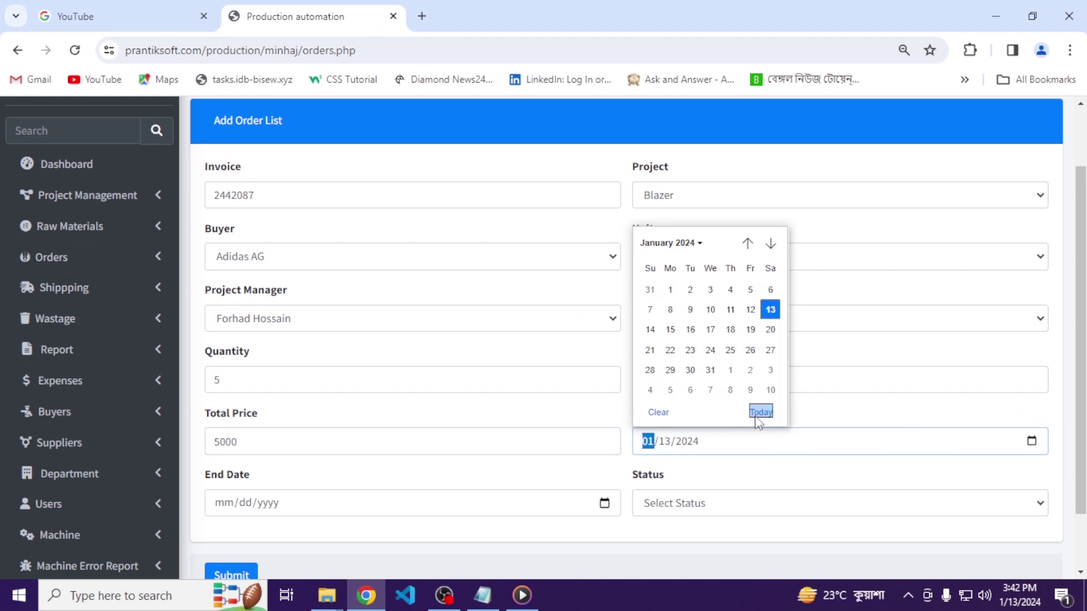
{"action": "left_click", "coordinate": [759, 413]}
{"action": "left_click", "coordinate": [602, 504]}
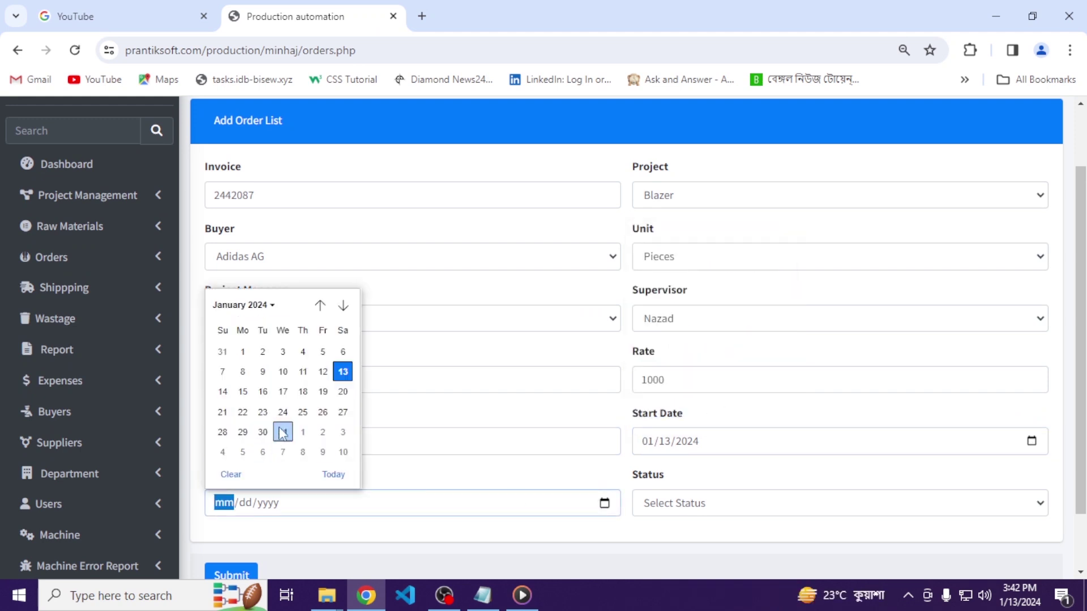
{"action": "left_click", "coordinate": [330, 395]}
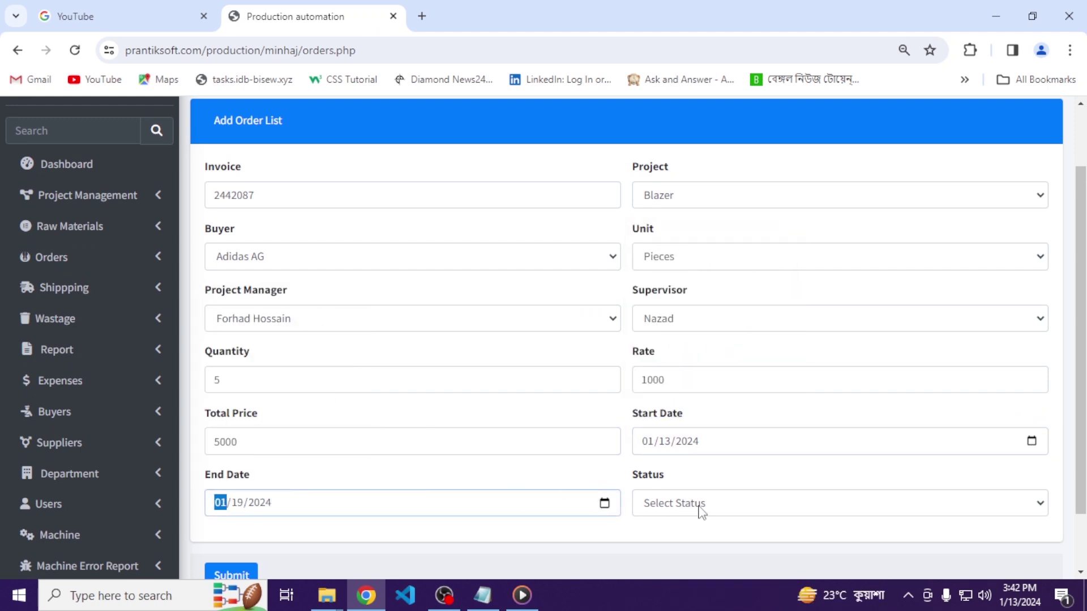
{"action": "left_click", "coordinate": [1045, 507]}
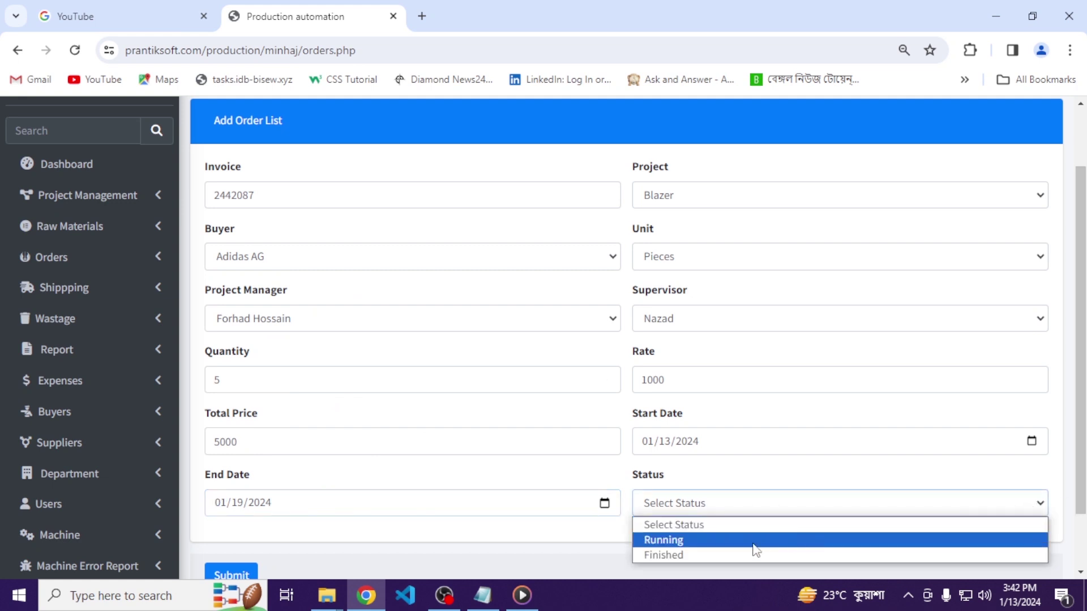
{"action": "left_click", "coordinate": [755, 540]}
{"action": "left_click", "coordinate": [251, 572]}
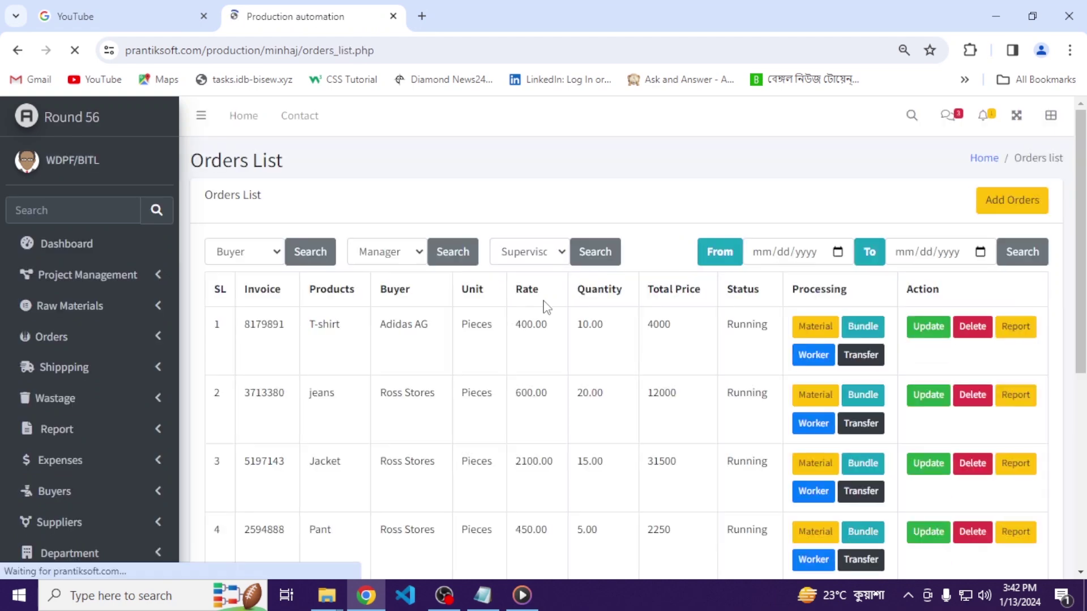
Find the newly added Blazer order at the end of the orders list and open its worker assignment
{"action": "scroll", "coordinate": [725, 394], "scroll_direction": "up", "scroll_amount": 5}
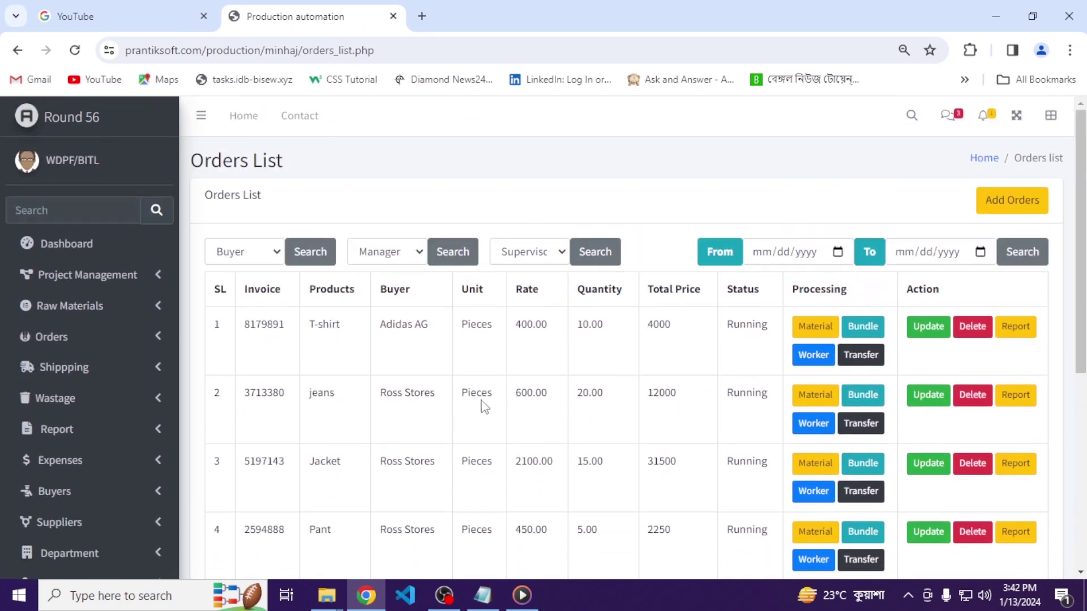
{"action": "scroll", "coordinate": [436, 441], "scroll_direction": "down", "scroll_amount": 5}
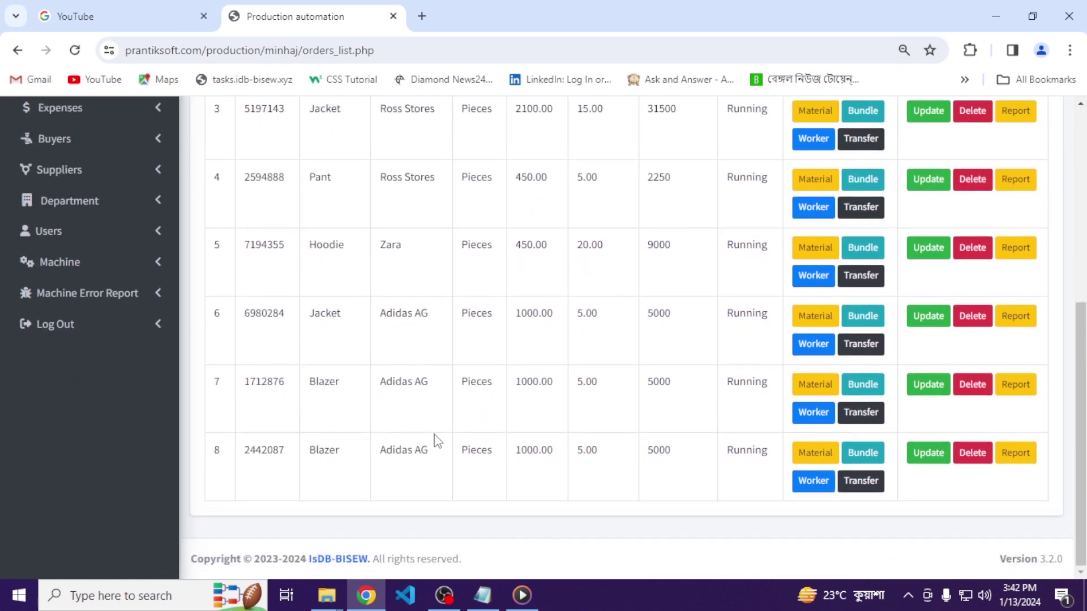
{"action": "left_click_drag", "start_coordinate": [765, 446], "coordinate": [211, 460]}
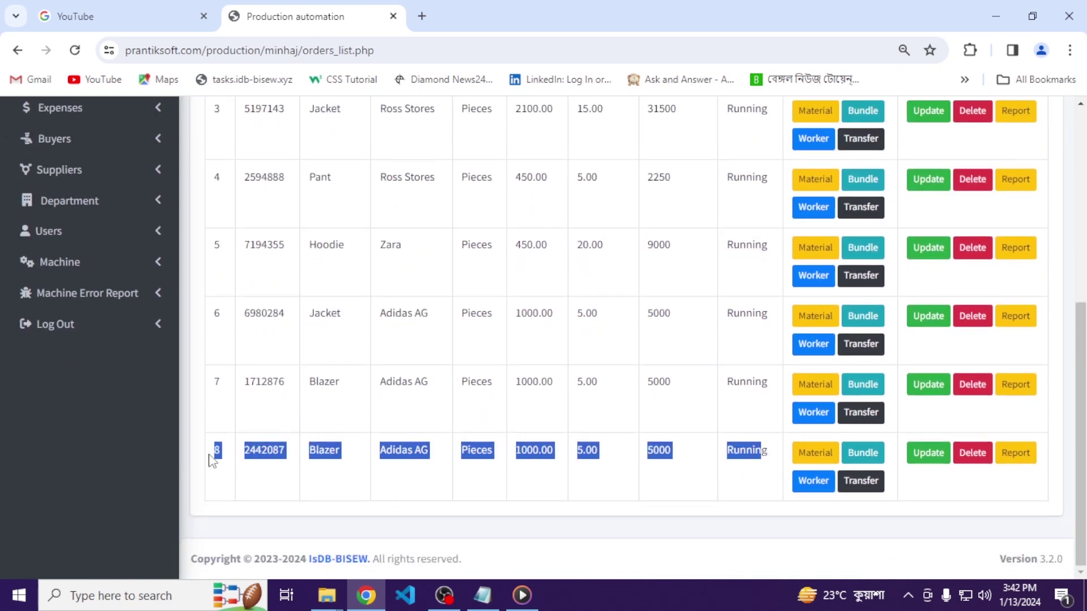
{"action": "left_click", "coordinate": [812, 482]}
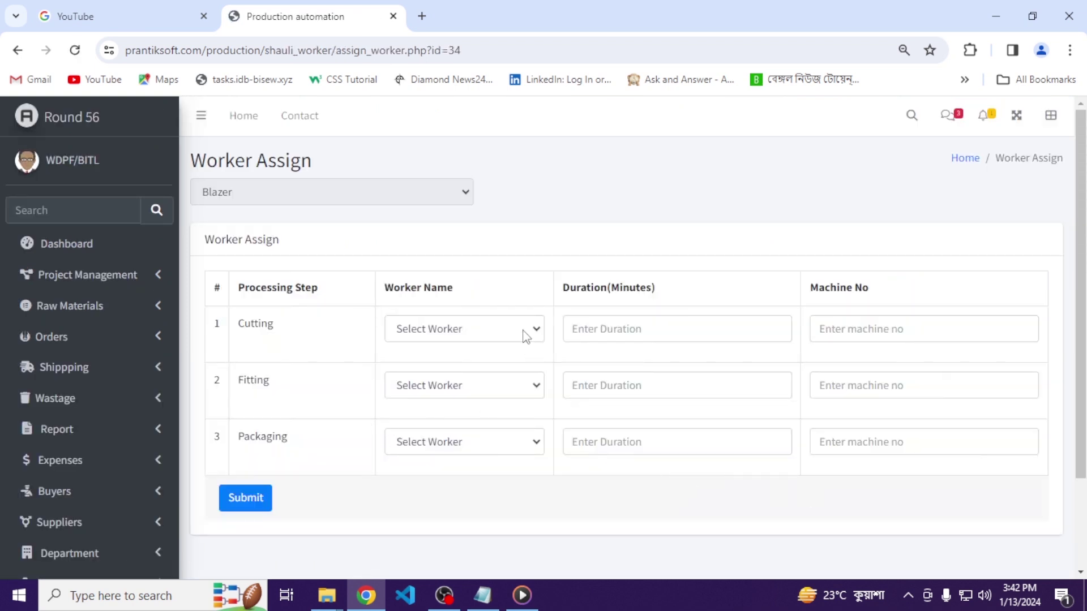
Assign the second listed worker to Cutting, the third to Fitting and the fourth to Packaging
{"action": "left_click", "coordinate": [526, 334]}
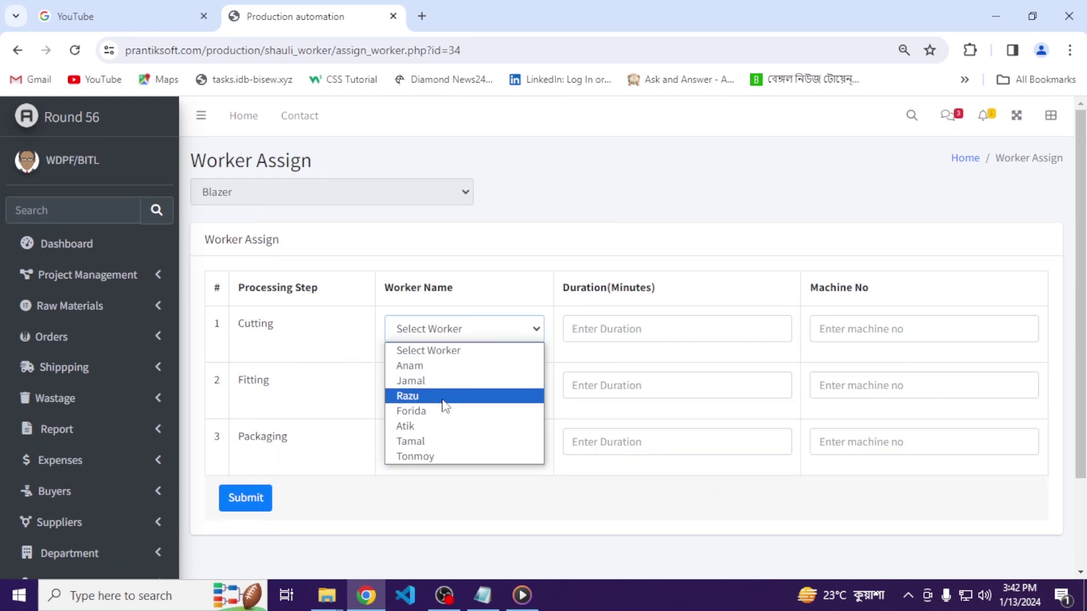
{"action": "left_click", "coordinate": [456, 381]}
{"action": "left_click", "coordinate": [454, 389]}
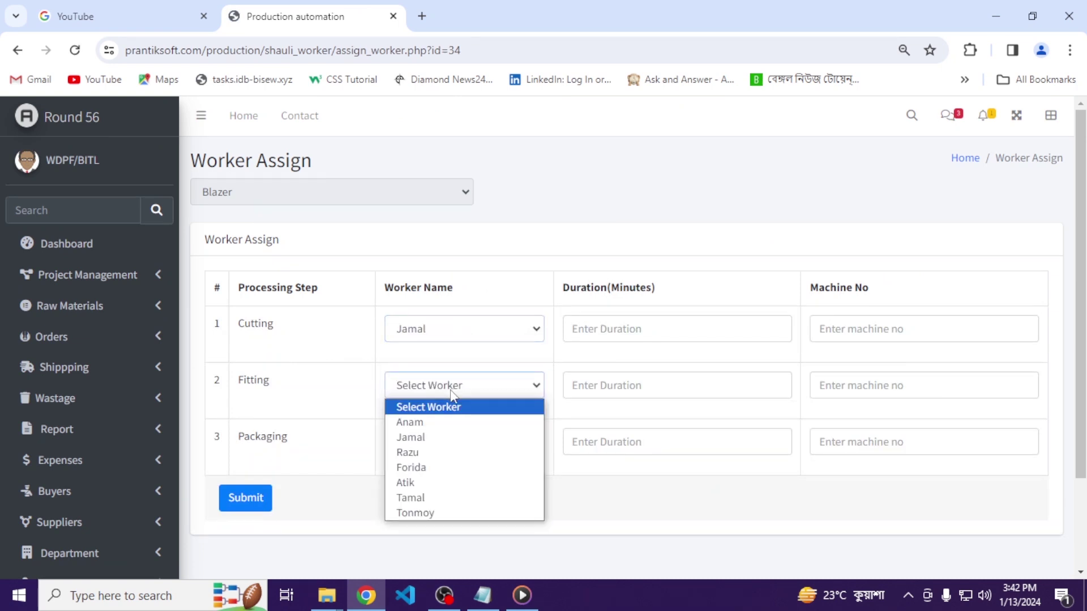
{"action": "left_click", "coordinate": [436, 453]}
{"action": "left_click", "coordinate": [441, 450]}
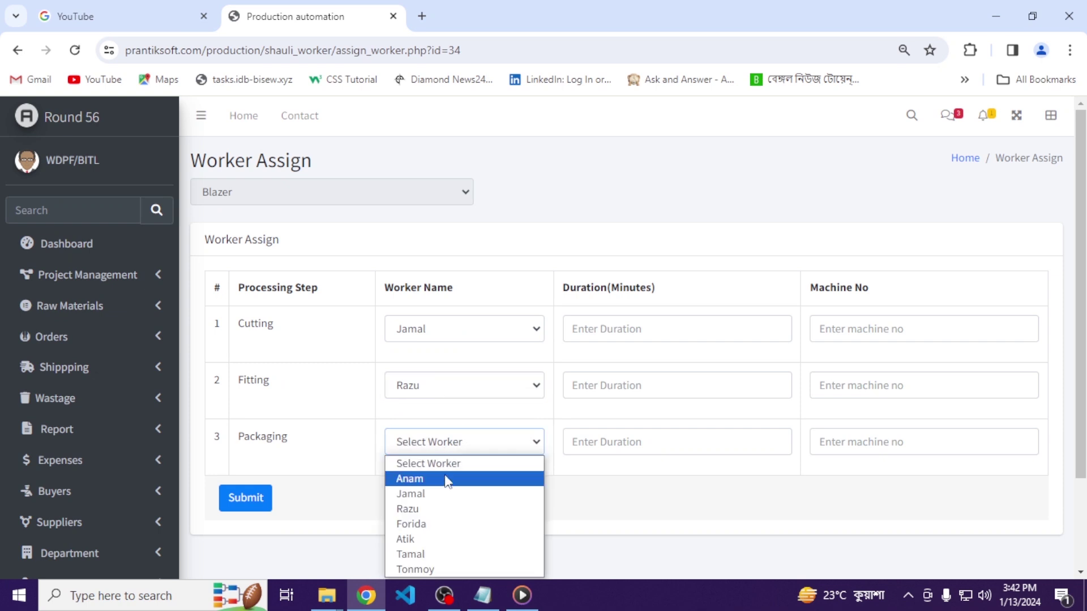
{"action": "left_click", "coordinate": [447, 525]}
Set the duration of the Cutting, Fitting and Packaging steps to 15 minutes each
{"action": "left_click", "coordinate": [581, 337]}
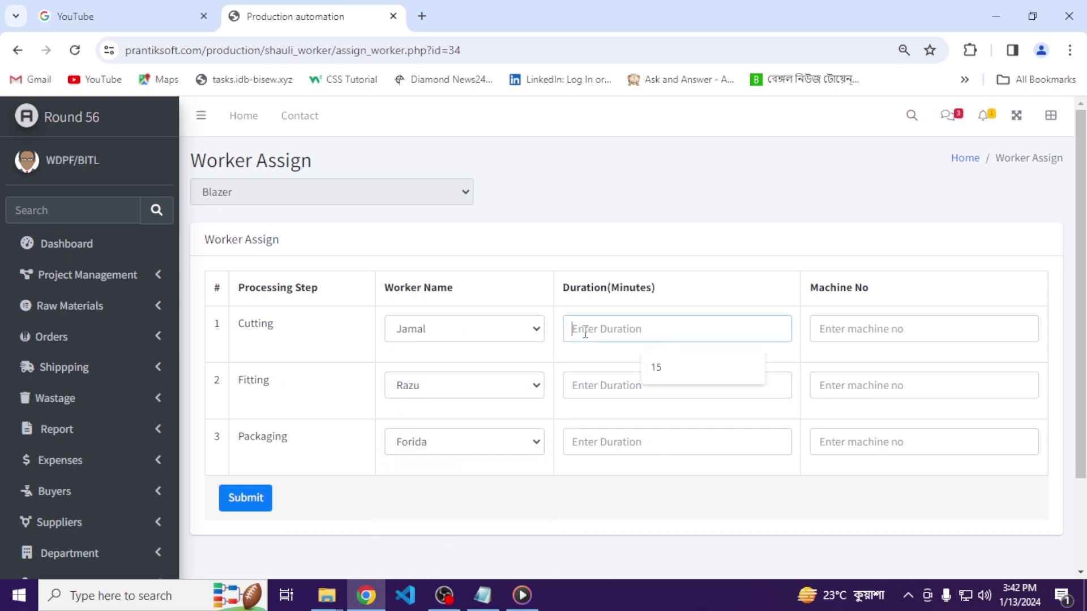
{"action": "left_click", "coordinate": [681, 376]}
{"action": "left_click", "coordinate": [613, 386]}
{"action": "left_click", "coordinate": [657, 425]}
{"action": "left_click", "coordinate": [626, 441]}
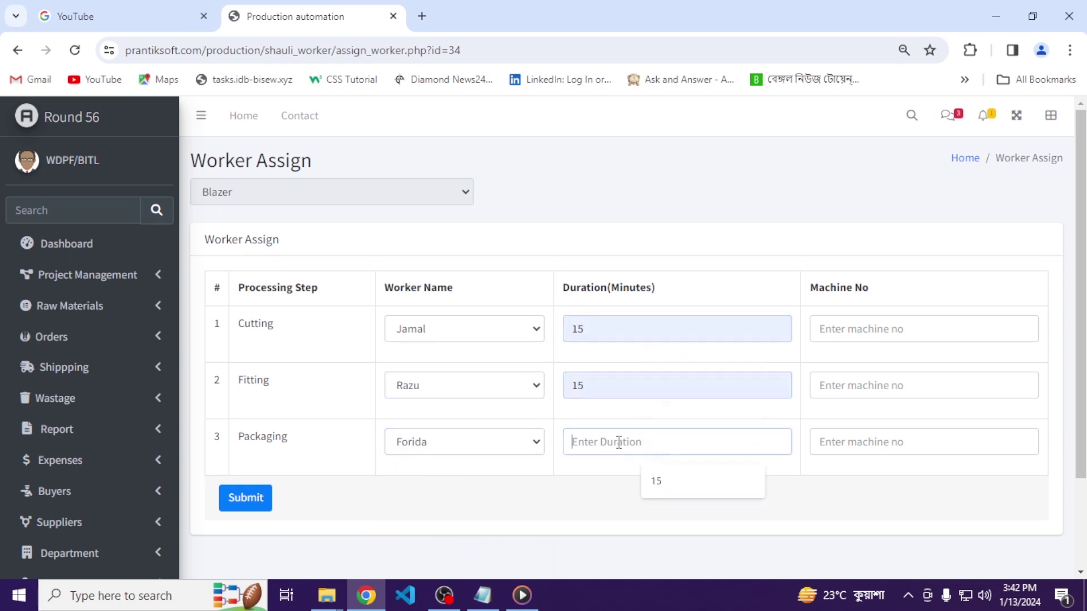
{"action": "left_click", "coordinate": [667, 486]}
Enter machine numbers 1 for Cutting, 2 for Fitting and 4 for Packaging, and submit the worker assignment
{"action": "left_click", "coordinate": [846, 336]}
{"action": "type", "text": "1"}
{"action": "type", "text": "2"}
{"action": "left_click", "coordinate": [854, 442]}
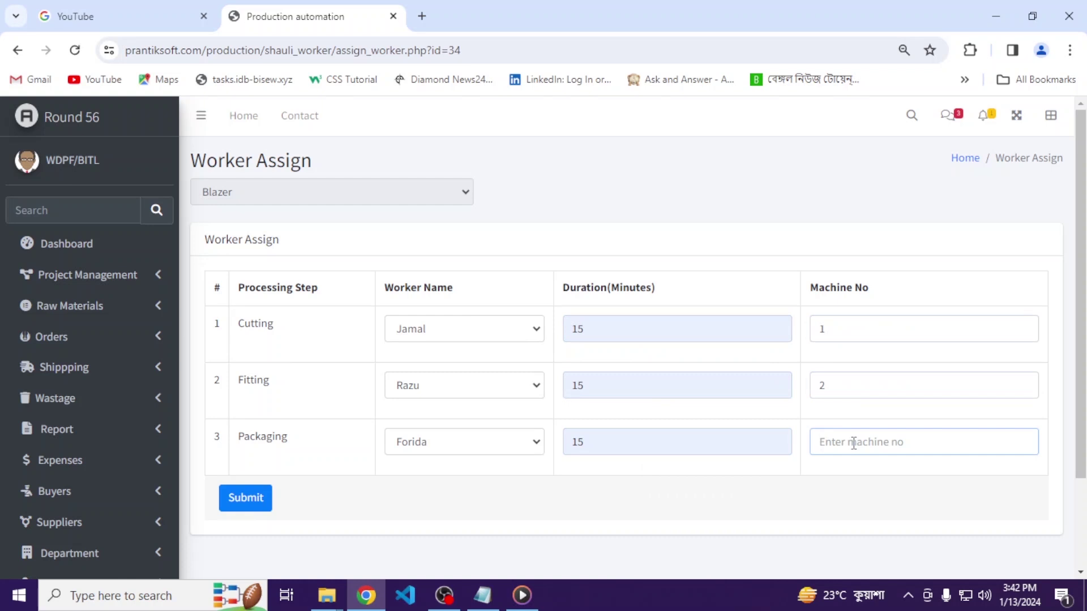
{"action": "type", "text": "4"}
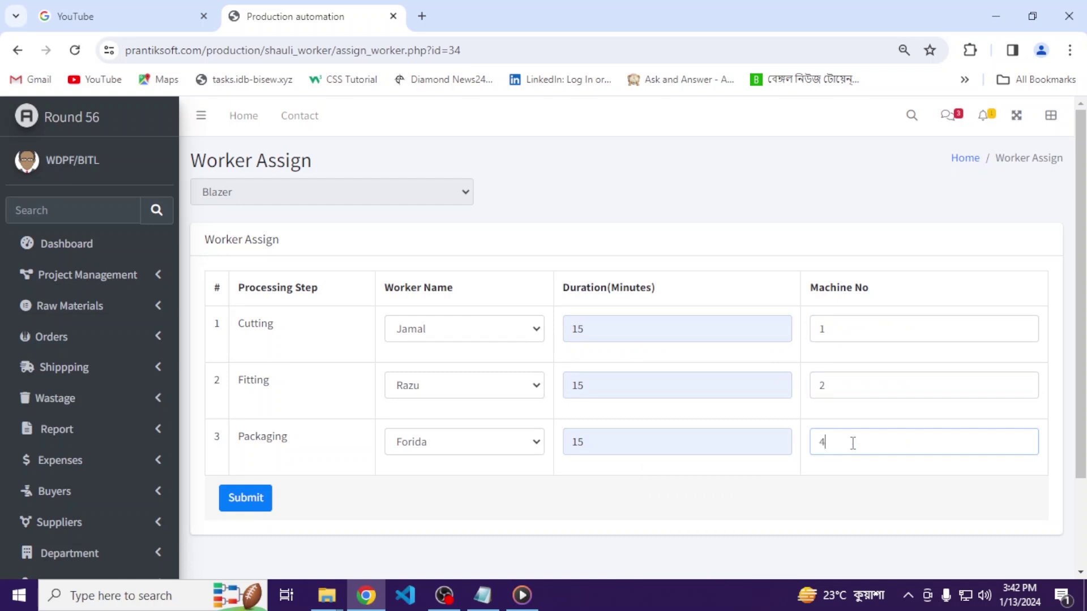
{"action": "left_click", "coordinate": [266, 516]}
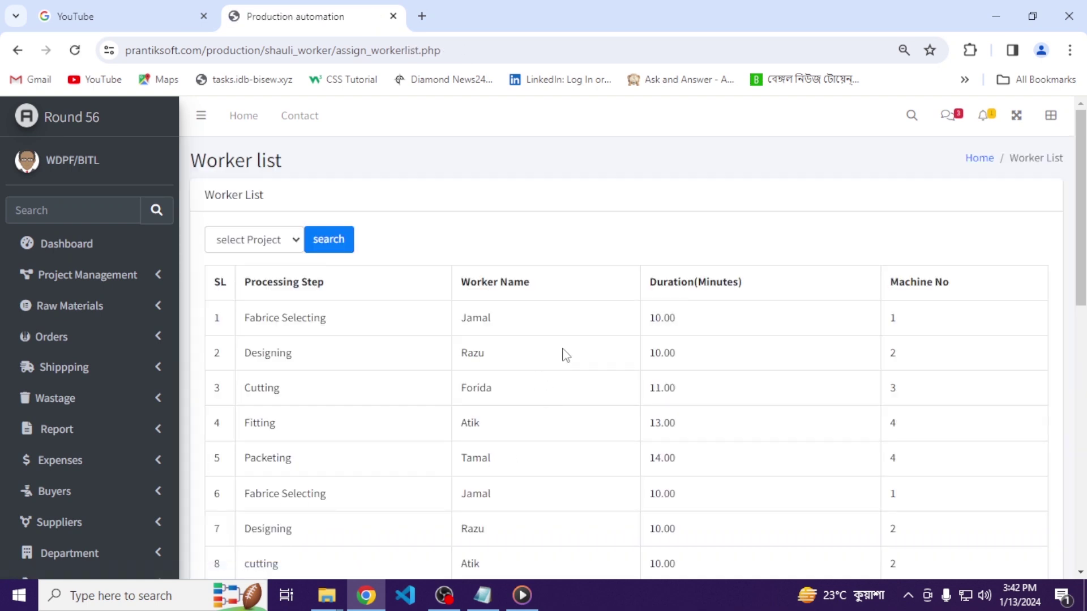
Review the newly added Cutting, Fitting and Packaging assignments at the end of the worker list
{"action": "scroll", "coordinate": [562, 355], "scroll_direction": "down", "scroll_amount": 3}
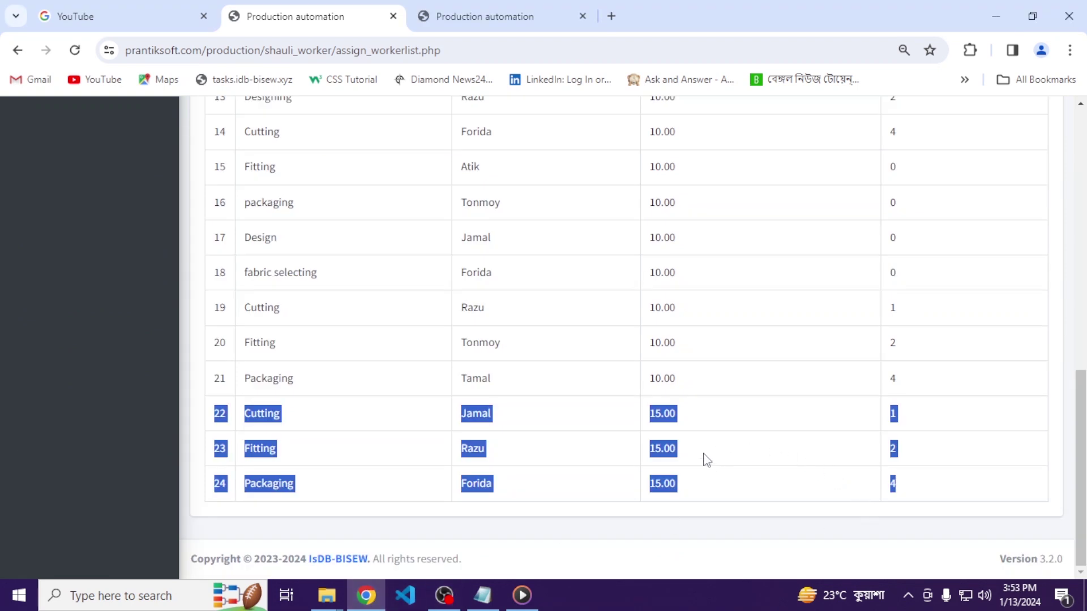
{"action": "left_click", "coordinate": [413, 456]}
{"action": "scroll", "coordinate": [324, 351], "scroll_direction": "up", "scroll_amount": 9}
{"action": "scroll", "coordinate": [325, 352], "scroll_direction": "up", "scroll_amount": 2}
Return to the orders list and examine the row of the last Blazer order
{"action": "left_click", "coordinate": [82, 340]}
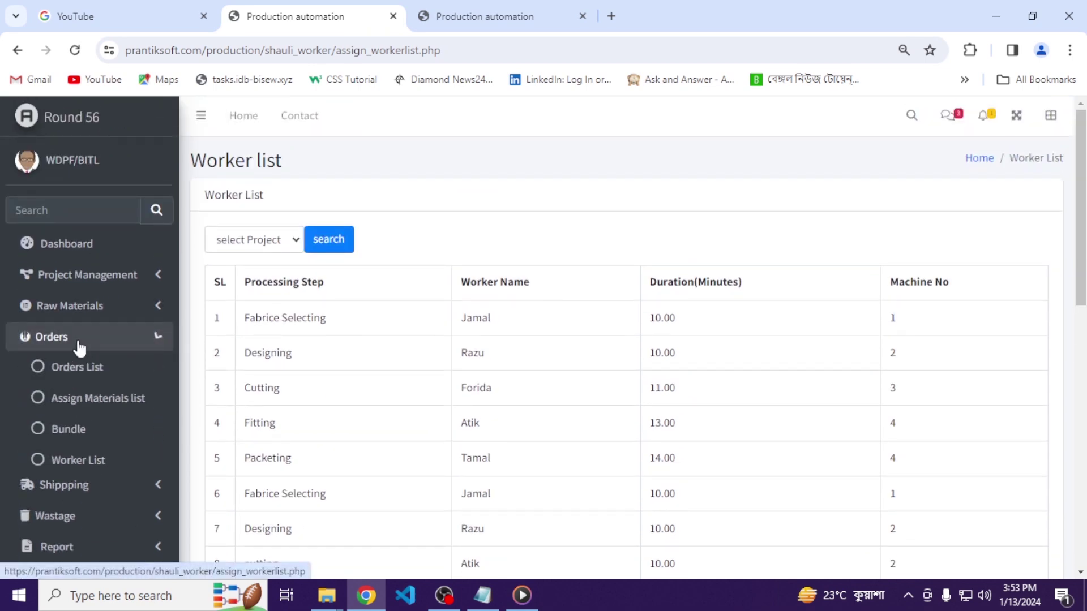
{"action": "left_click", "coordinate": [85, 370]}
{"action": "scroll", "coordinate": [674, 432], "scroll_direction": "down", "scroll_amount": 5}
{"action": "left_click_drag", "start_coordinate": [252, 449], "coordinate": [866, 465]}
{"action": "left_click", "coordinate": [867, 464]}
{"action": "left_click", "coordinate": [461, 27]}
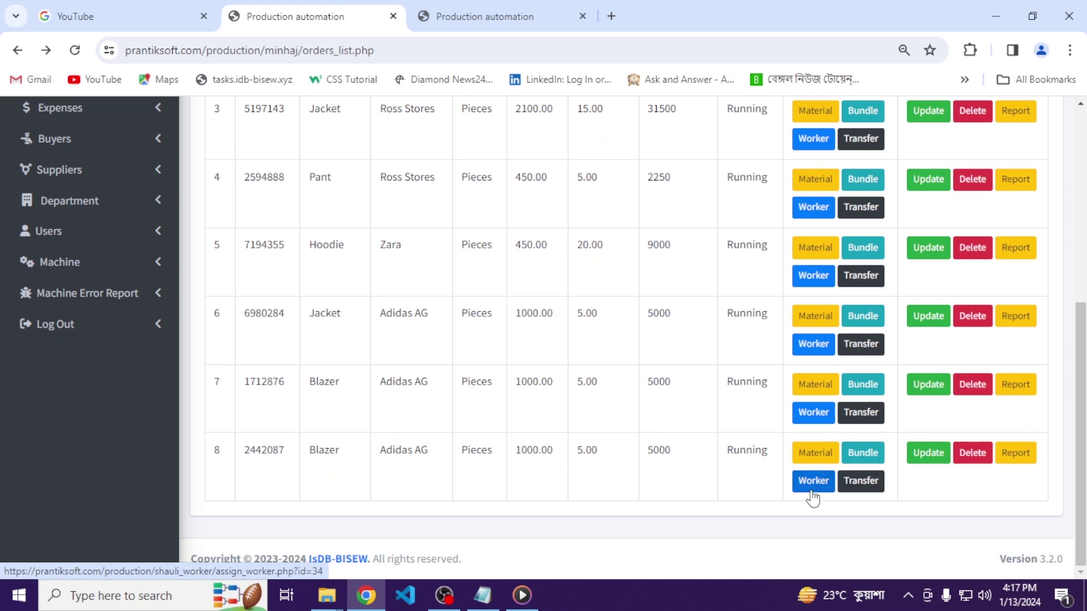
Open the transfer page for the last Blazer order and look through the transfer report entries
{"action": "left_click", "coordinate": [871, 490]}
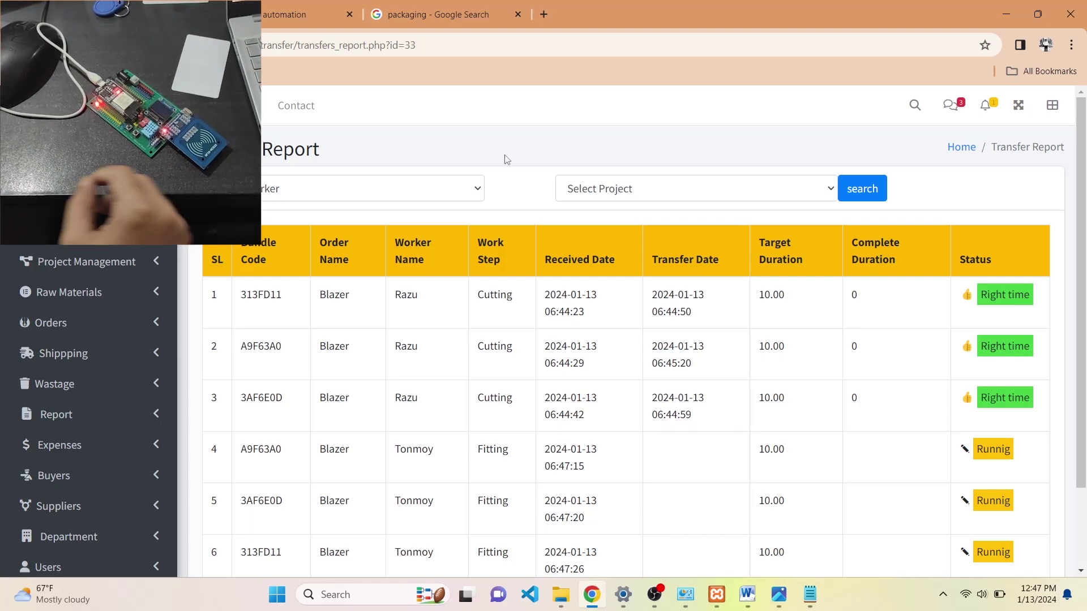
{"action": "scroll", "coordinate": [505, 159], "scroll_direction": "down", "scroll_amount": 2}
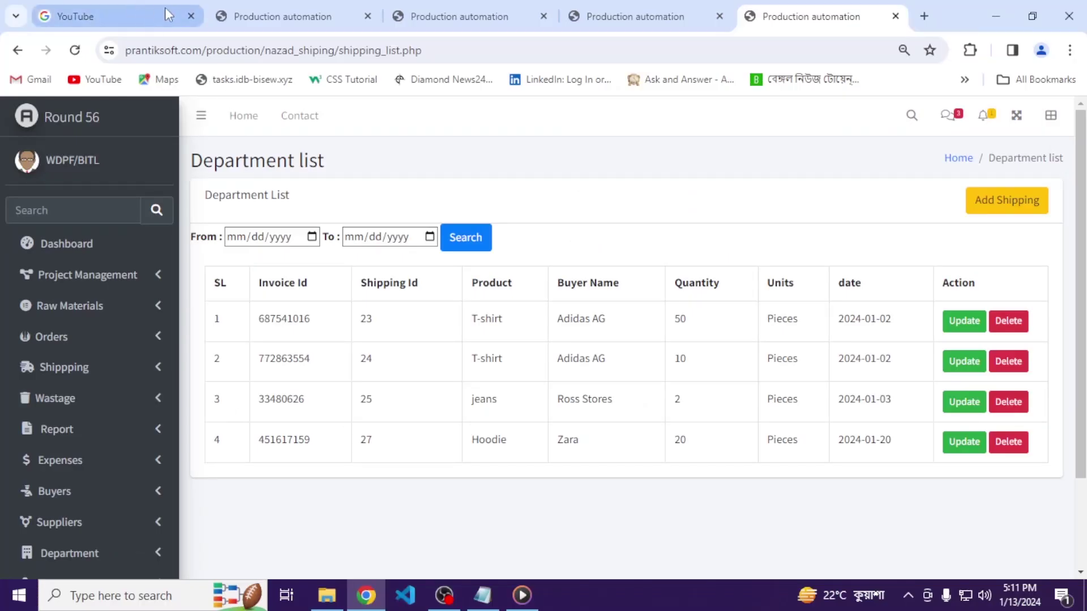
Open the report overview of the last Blazer order and examine the last Blazer entry in the finished products list
{"action": "left_click", "coordinate": [255, 15]}
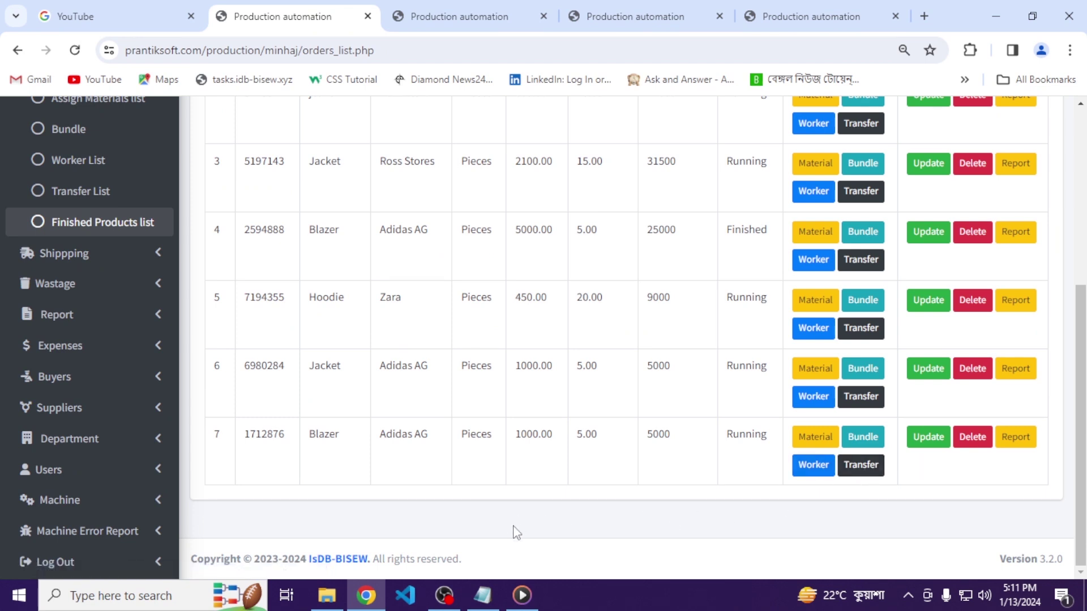
{"action": "left_click", "coordinate": [1028, 446]}
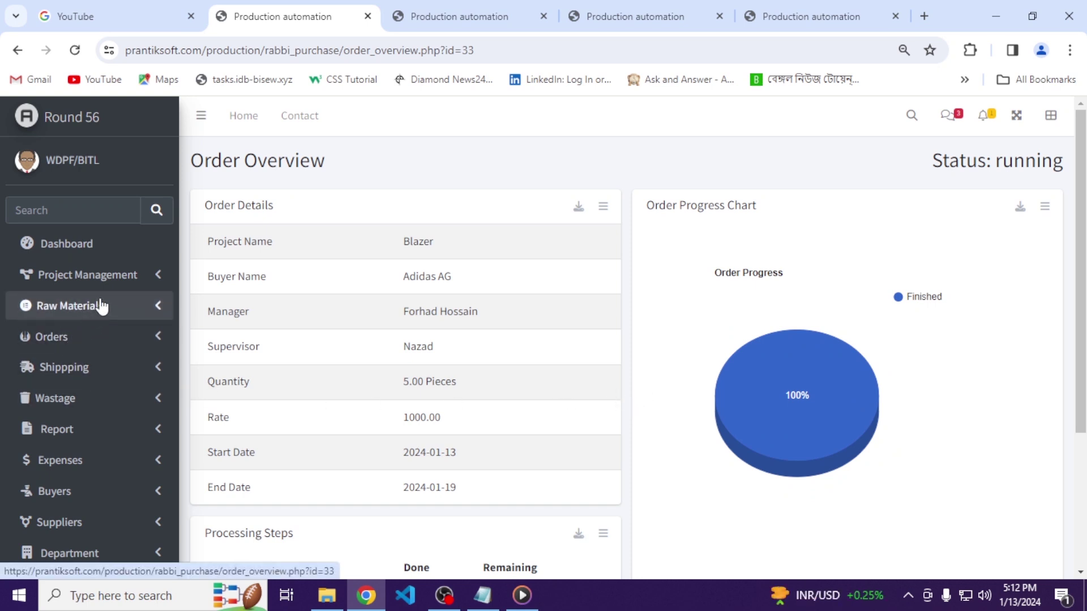
{"action": "left_click", "coordinate": [96, 346]}
{"action": "left_click", "coordinate": [112, 522]}
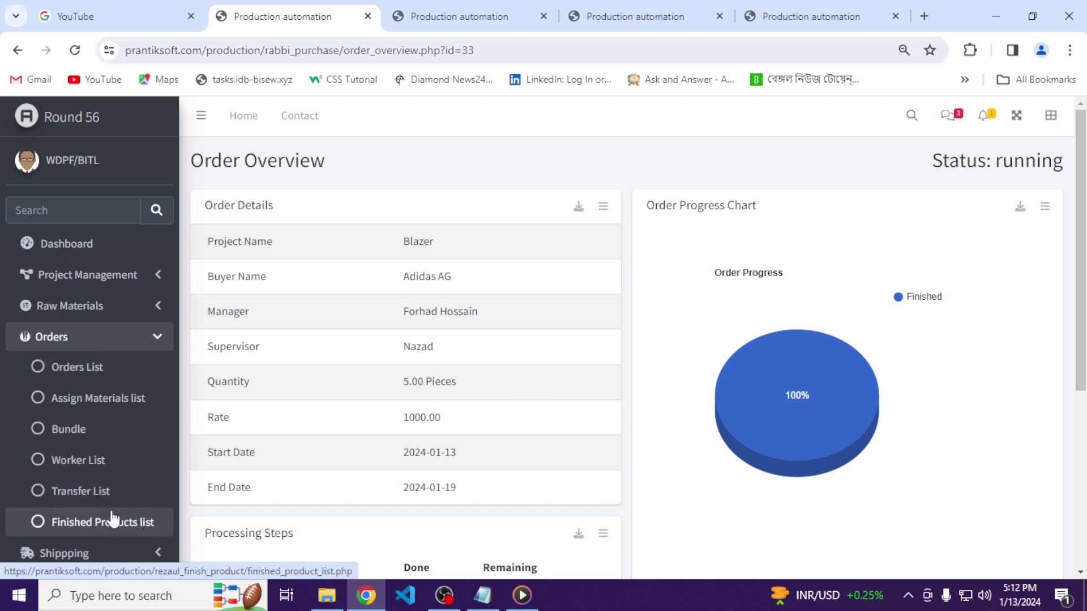
{"action": "scroll", "coordinate": [453, 359], "scroll_direction": "down", "scroll_amount": 1}
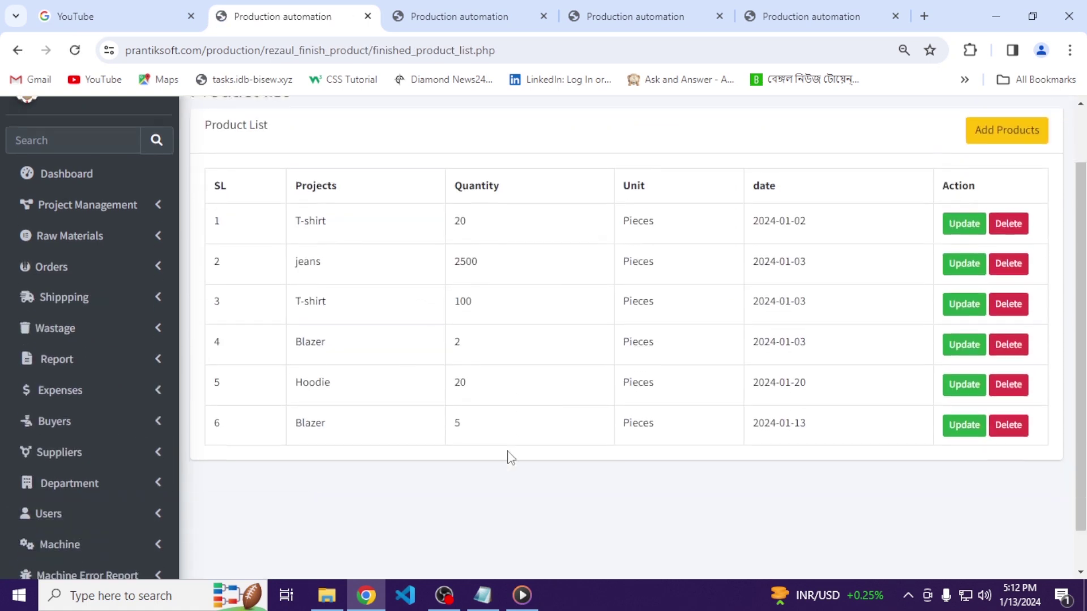
{"action": "left_click_drag", "start_coordinate": [287, 416], "coordinate": [829, 418]}
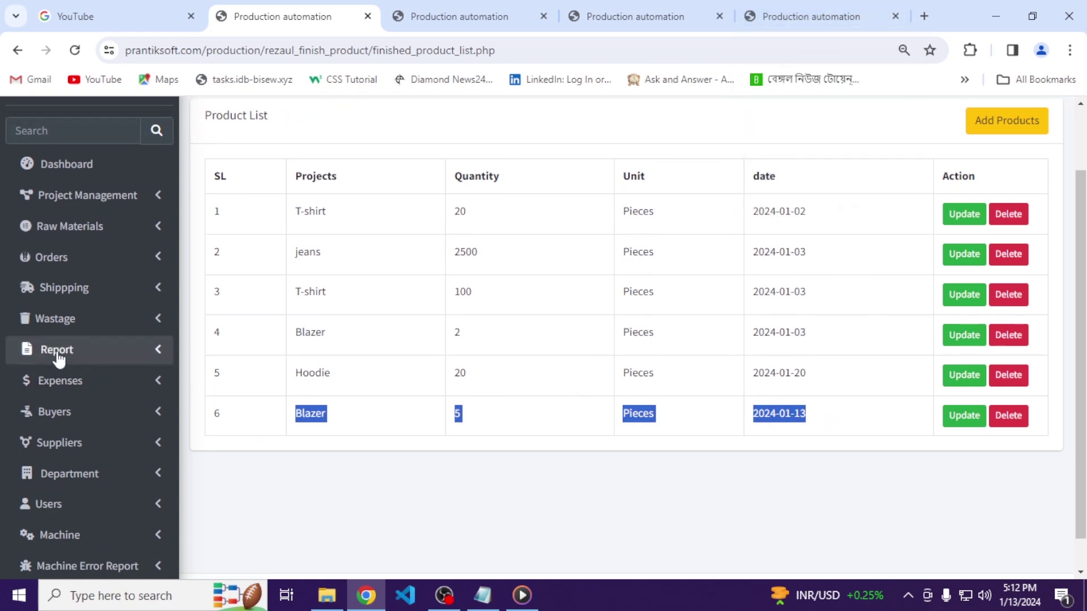
Start a new shipping record with the second-to-last Adidas AG entry as buyer and Pieces as the unit
{"action": "left_click", "coordinate": [90, 288]}
{"action": "left_click", "coordinate": [92, 317]}
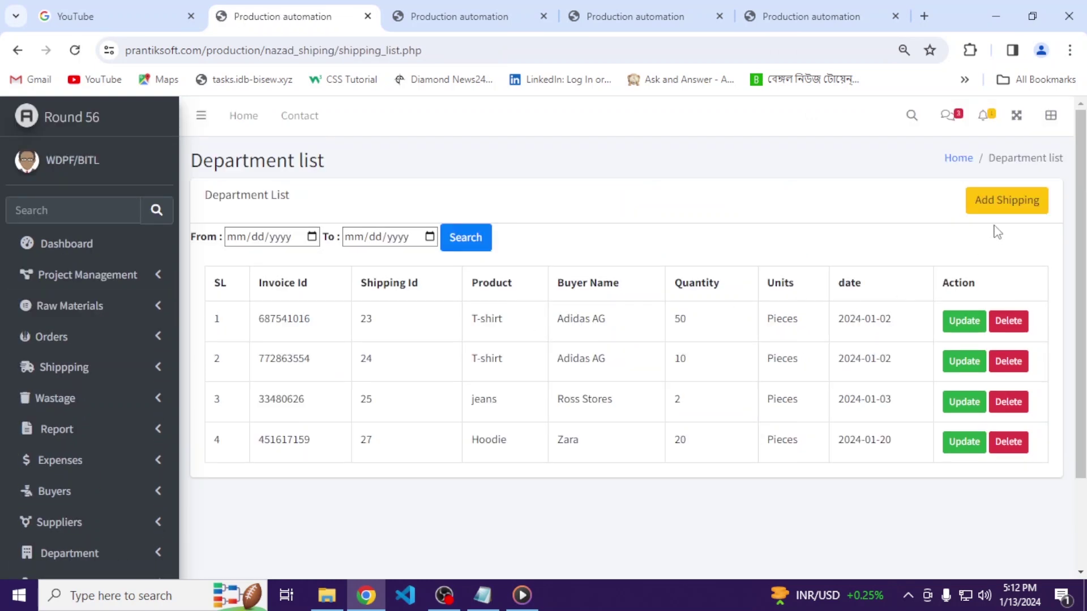
{"action": "left_click", "coordinate": [998, 218]}
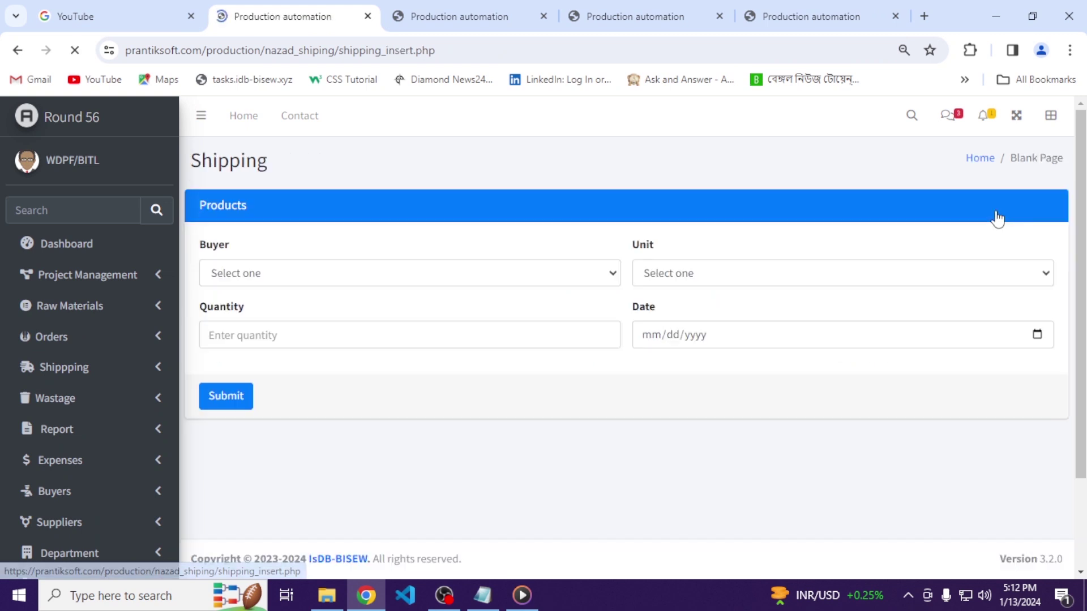
{"action": "left_click", "coordinate": [512, 282]}
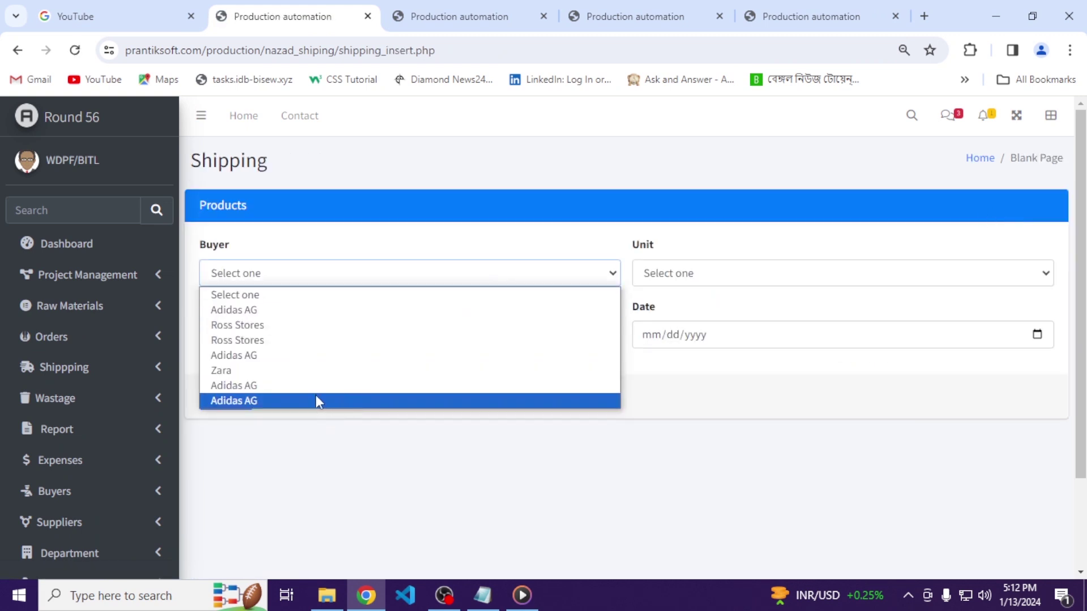
{"action": "left_click", "coordinate": [299, 391]}
{"action": "left_click", "coordinate": [699, 277]}
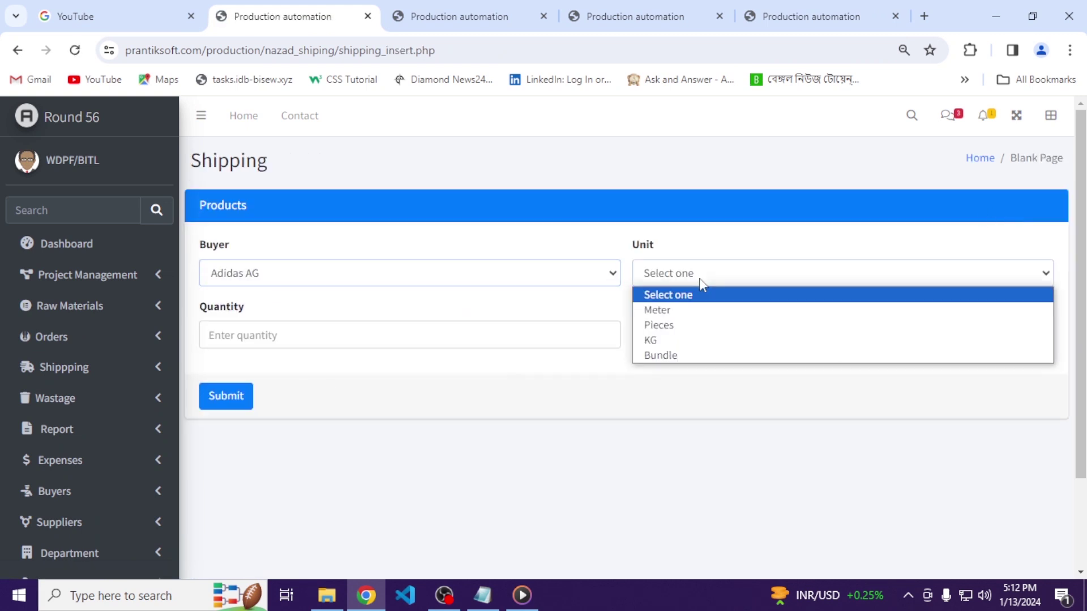
{"action": "left_click", "coordinate": [671, 326]}
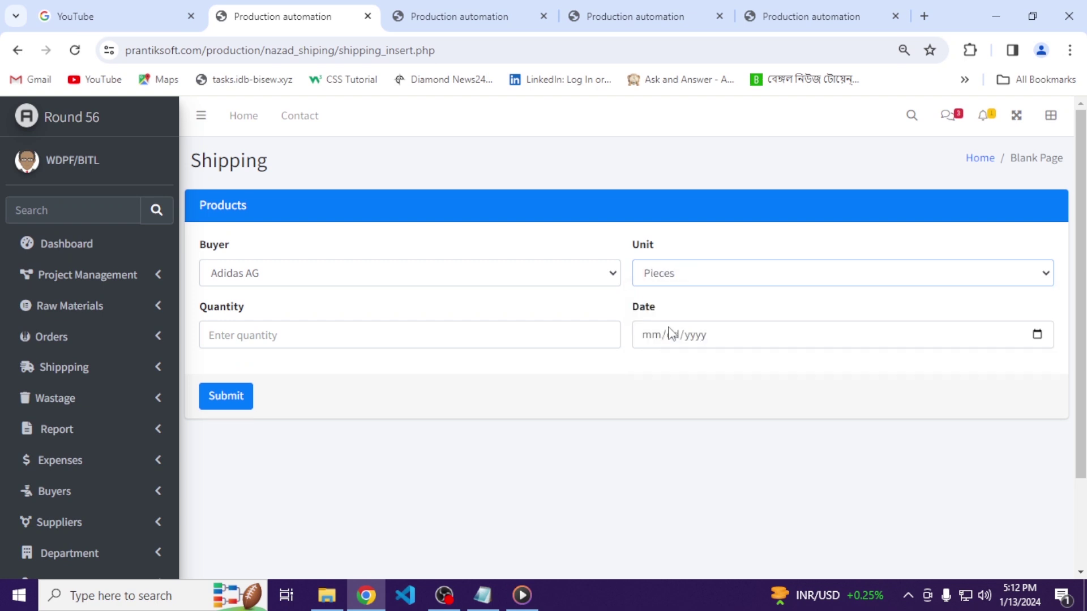
Set the shipping quantity to 5 and the date to today, and submit the record
{"action": "left_click", "coordinate": [496, 343]}
{"action": "left_click", "coordinate": [351, 373]}
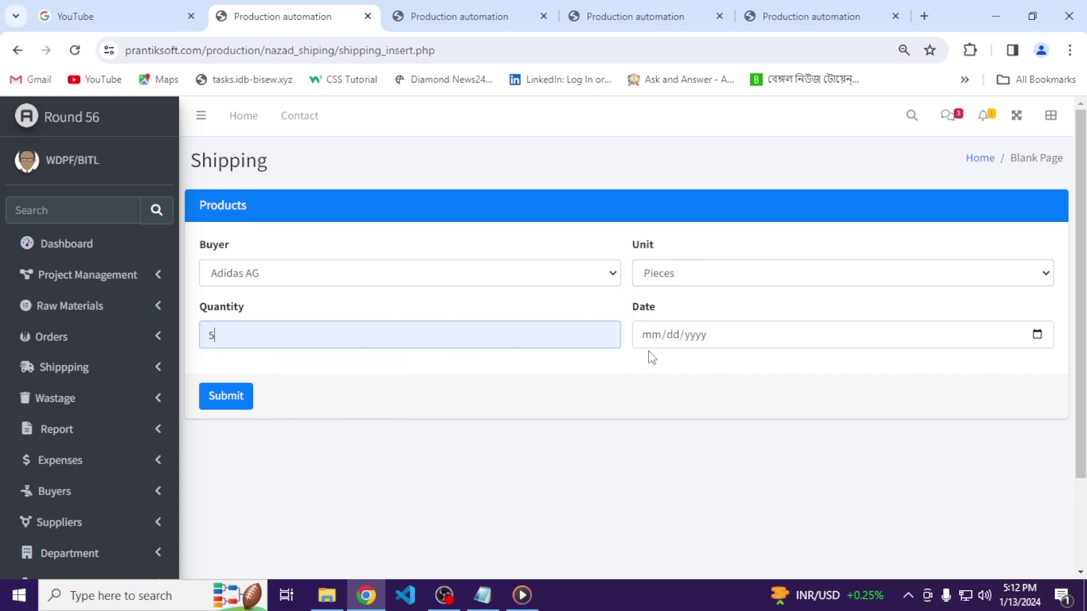
{"action": "left_click", "coordinate": [751, 334]}
{"action": "left_click", "coordinate": [1037, 334]}
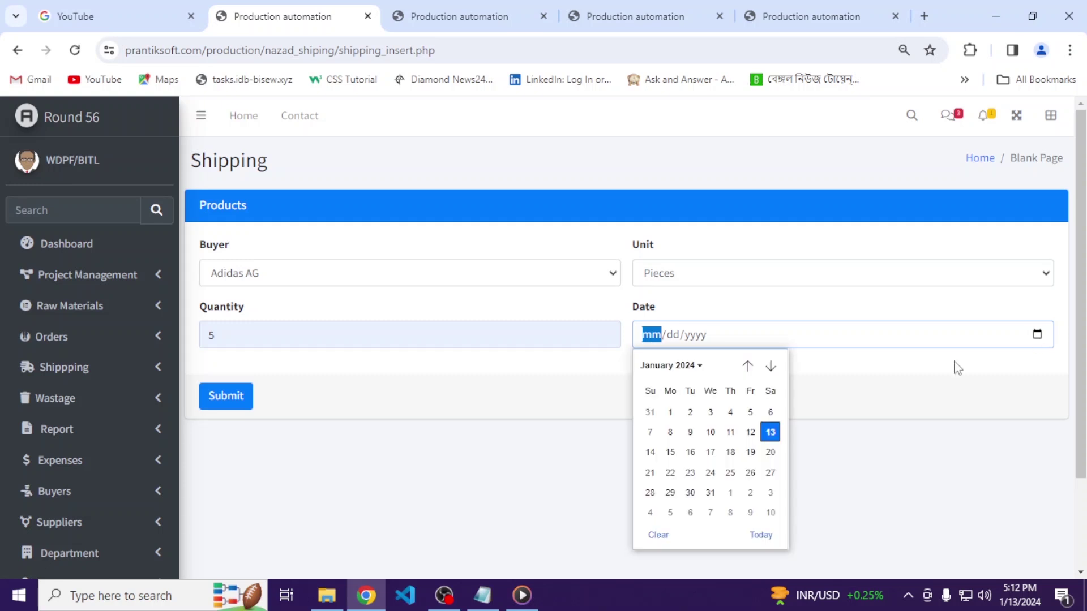
{"action": "left_click", "coordinate": [761, 535]}
{"action": "left_click", "coordinate": [249, 406]}
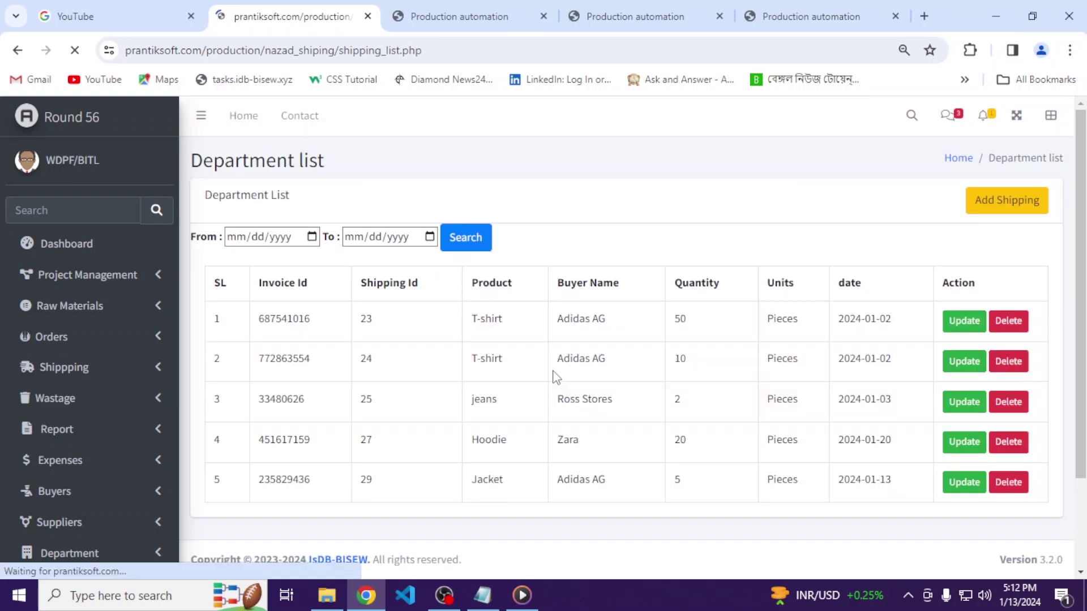
Examine the newly added Adidas AG shipment at the end of the shipping list
{"action": "scroll", "coordinate": [547, 394], "scroll_direction": "down", "scroll_amount": 1}
{"action": "scroll", "coordinate": [546, 395], "scroll_direction": "down", "scroll_amount": 1}
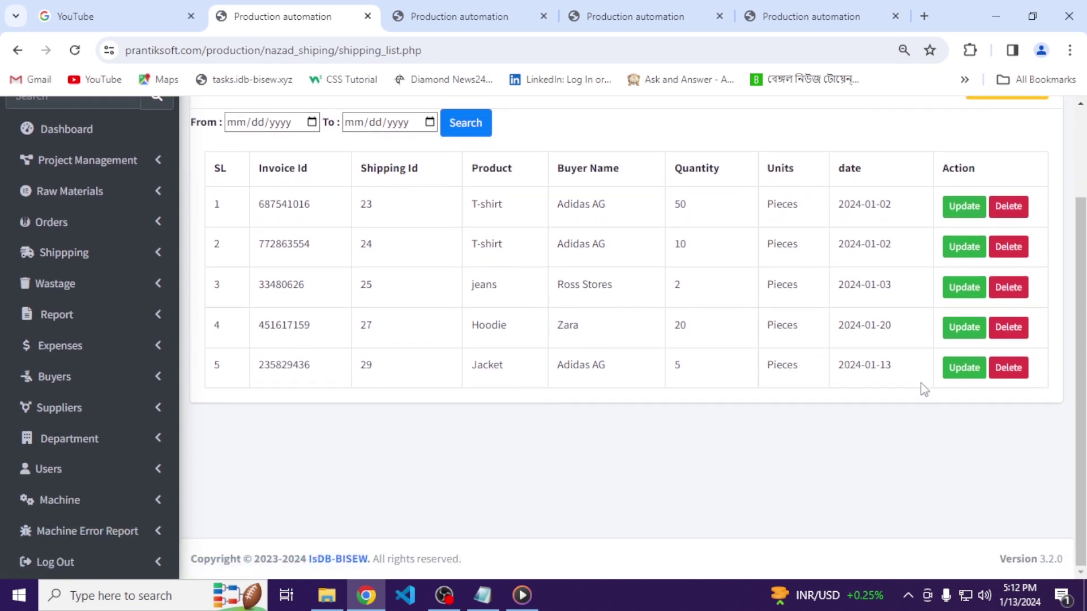
{"action": "left_click_drag", "start_coordinate": [265, 367], "coordinate": [888, 380]}
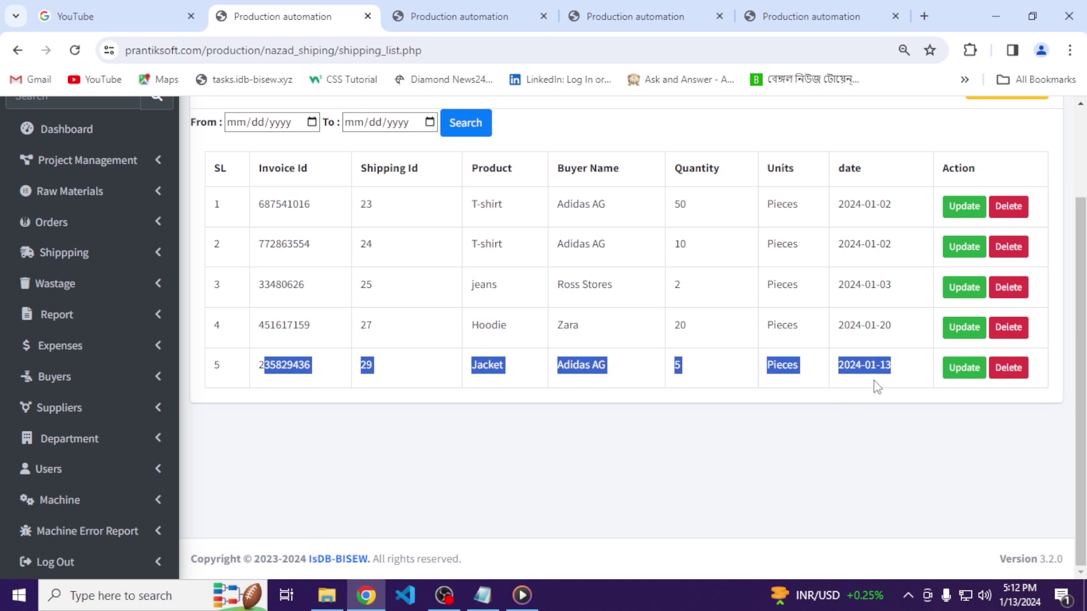
{"action": "left_click", "coordinate": [445, 595]}
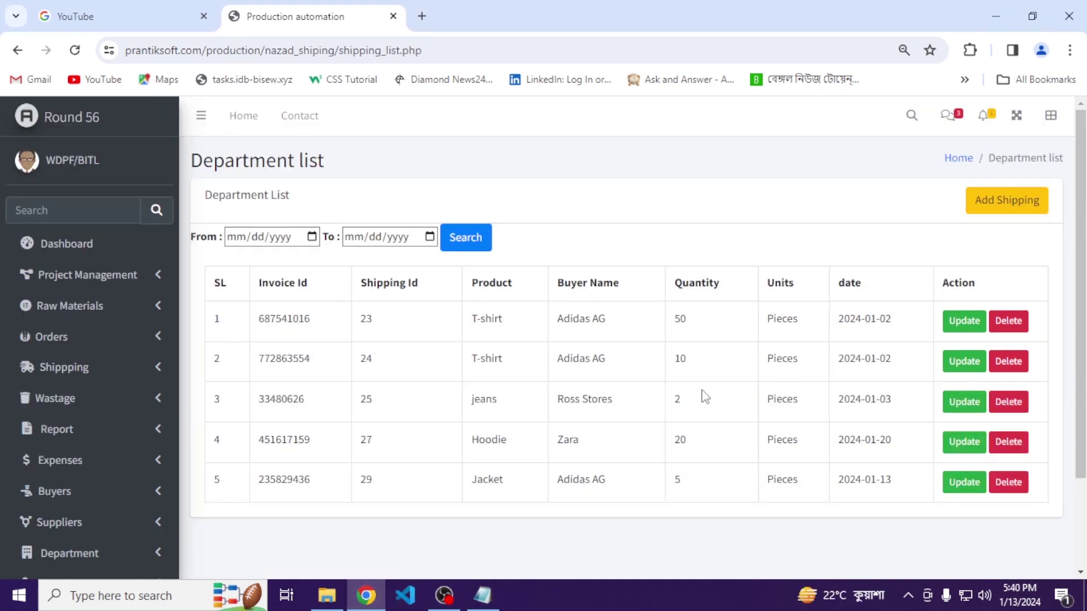
Open the wastage material list and examine the first Leather entry dated 2024-01-13
{"action": "left_click", "coordinate": [103, 403]}
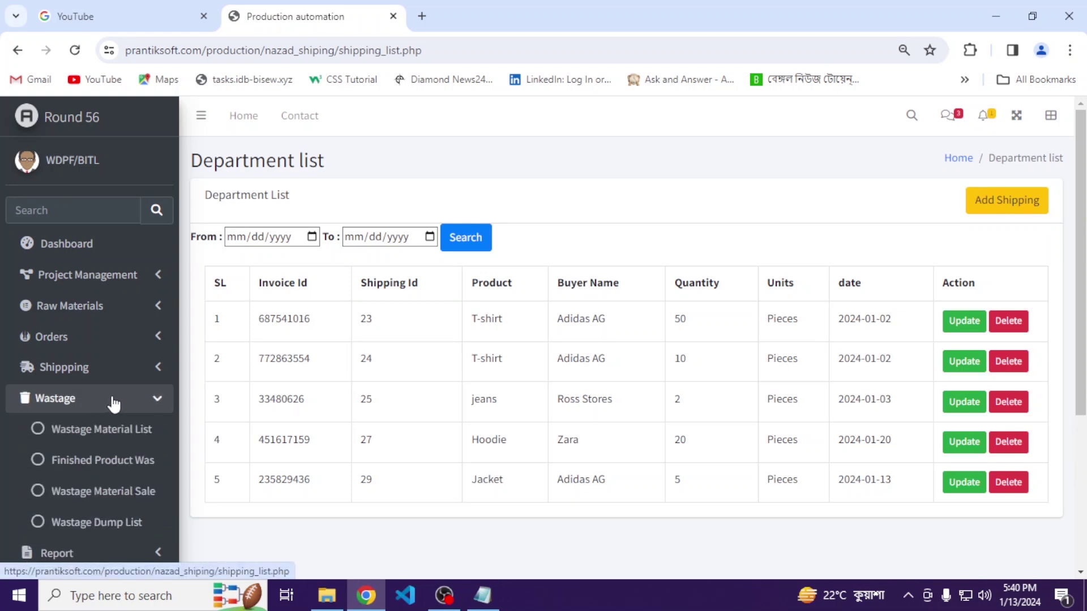
{"action": "left_click", "coordinate": [122, 434]}
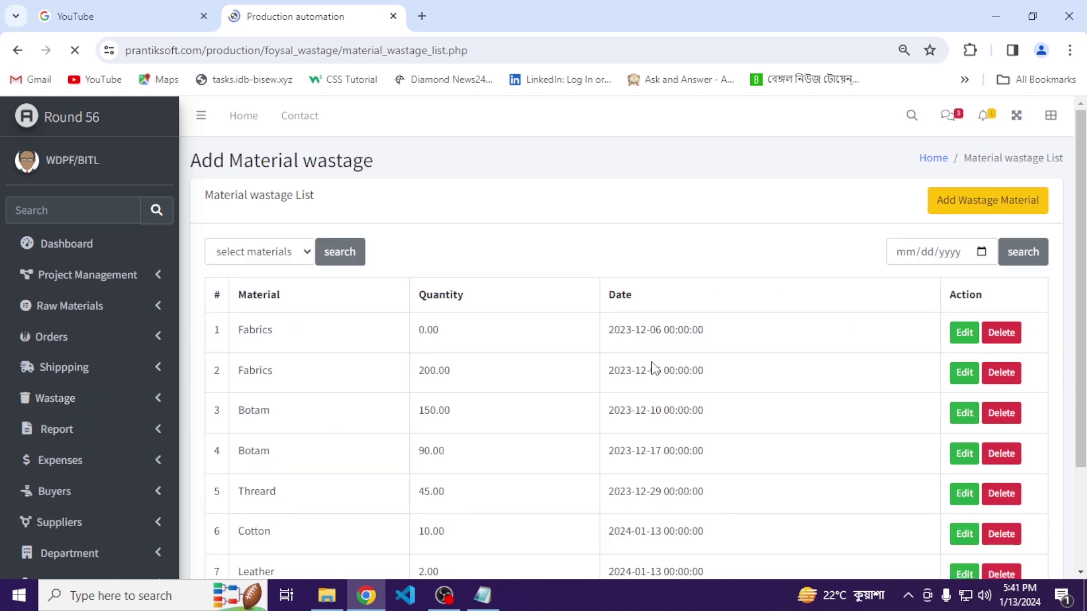
{"action": "scroll", "coordinate": [650, 368], "scroll_direction": "down", "scroll_amount": 3}
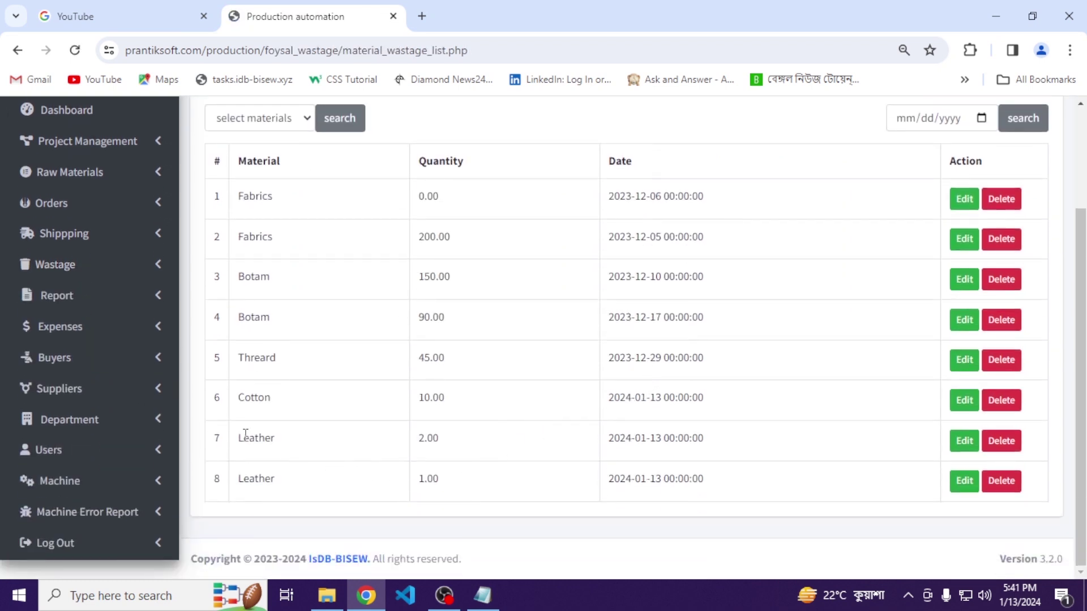
{"action": "left_click_drag", "start_coordinate": [249, 443], "coordinate": [690, 444]}
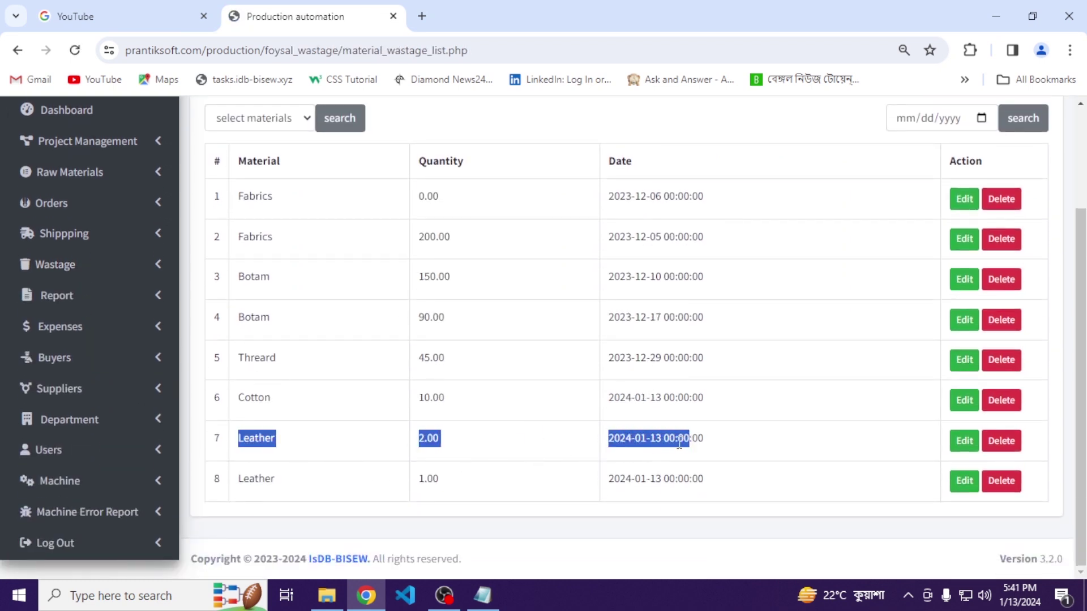
Add a finished product wastage record for the last Blazer order with unit Pieces and quantity 1, and submit it
{"action": "left_click", "coordinate": [88, 273]}
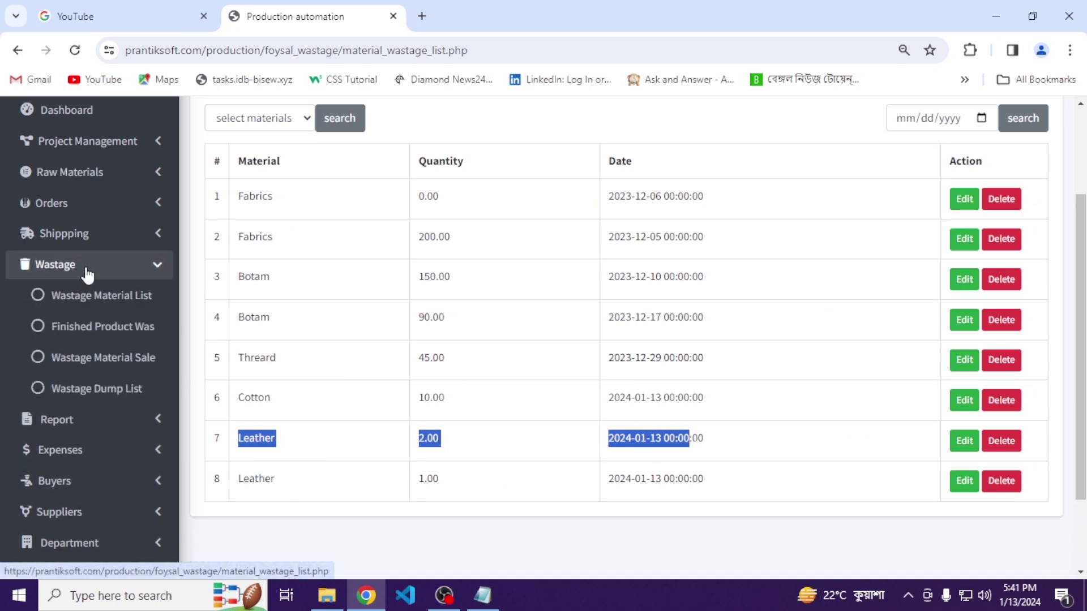
{"action": "left_click", "coordinate": [111, 335]}
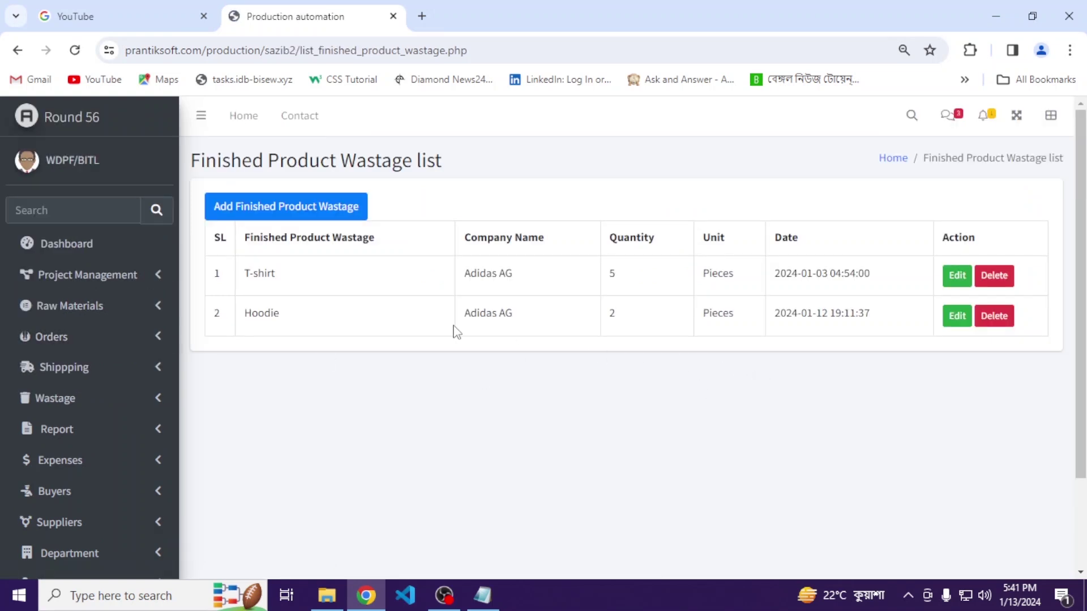
{"action": "left_click", "coordinate": [315, 214]}
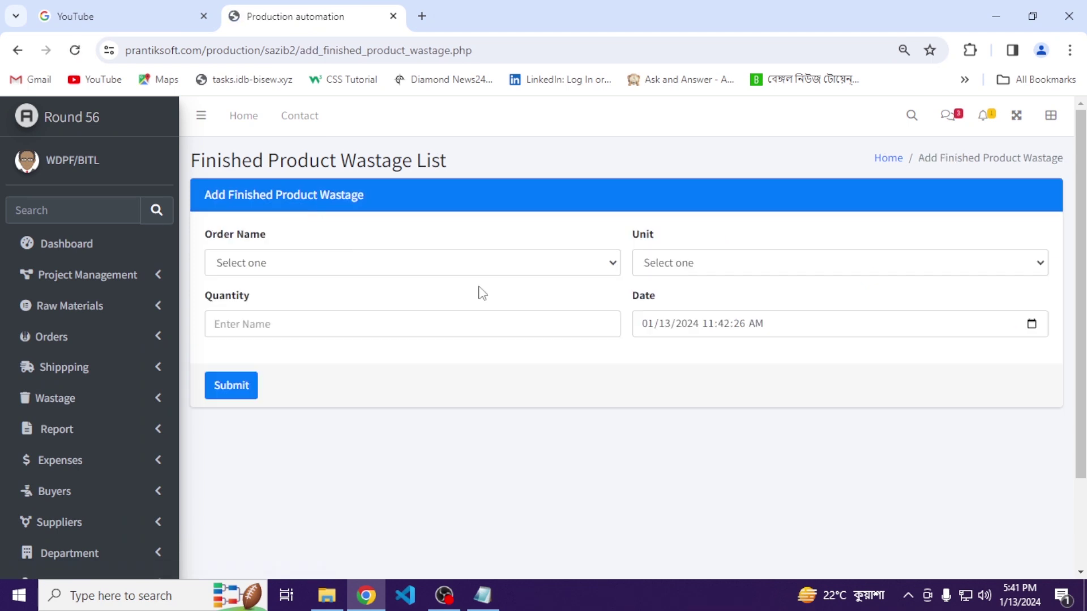
{"action": "left_click", "coordinate": [457, 269]}
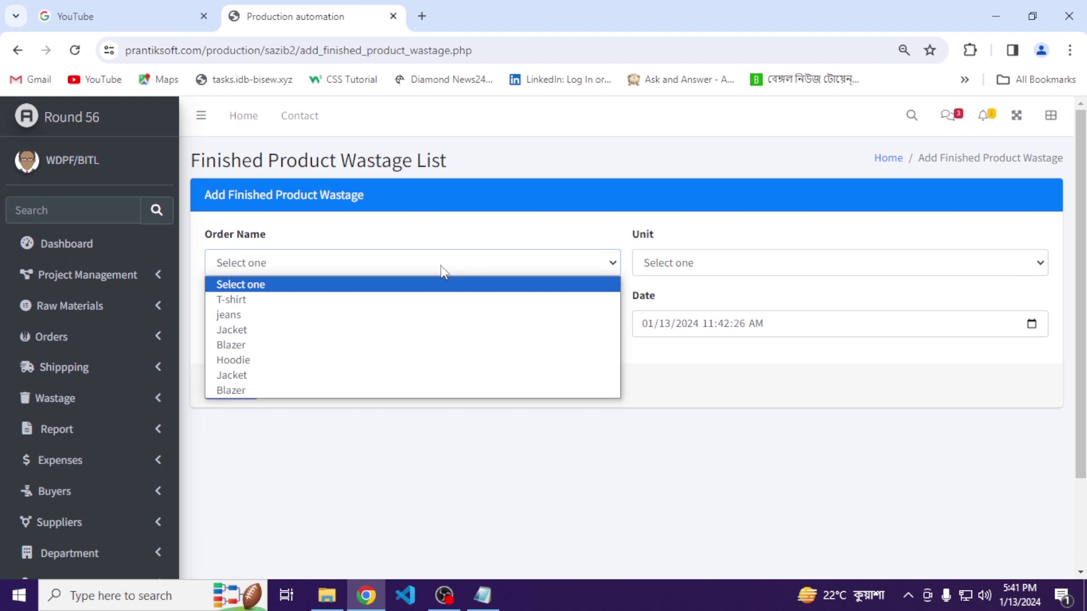
{"action": "left_click", "coordinate": [291, 390]}
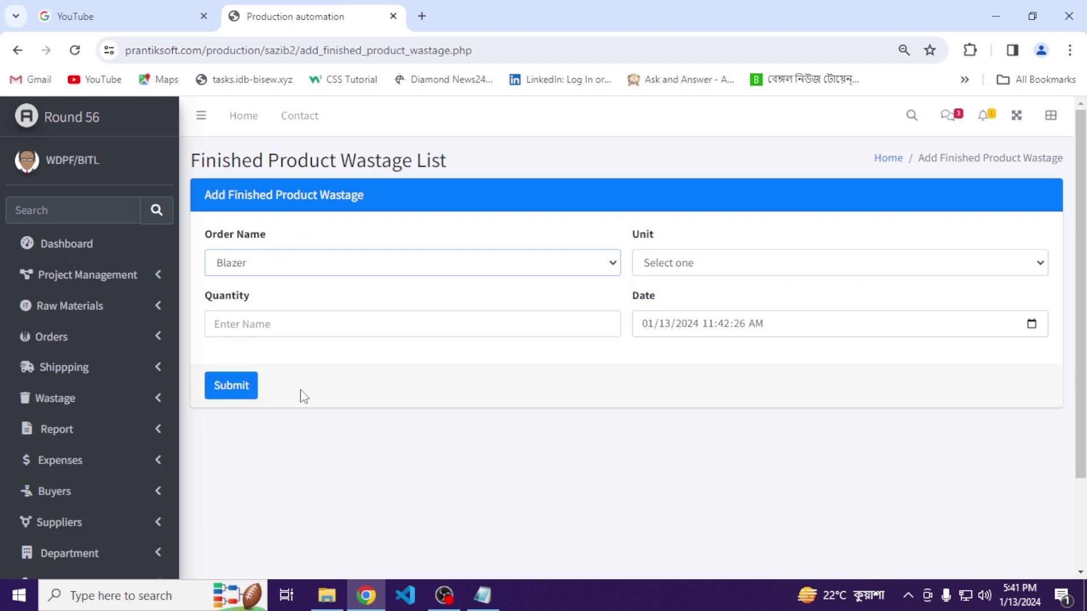
{"action": "left_click", "coordinate": [708, 269]}
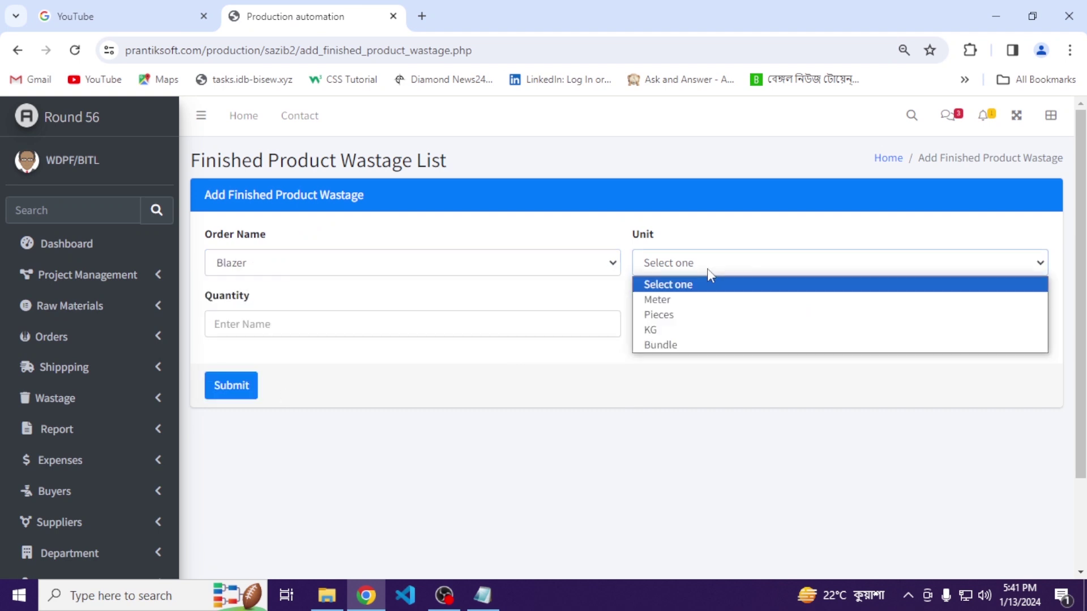
{"action": "left_click", "coordinate": [672, 314]}
{"action": "left_click", "coordinate": [458, 334]}
{"action": "type", "text": "1"}
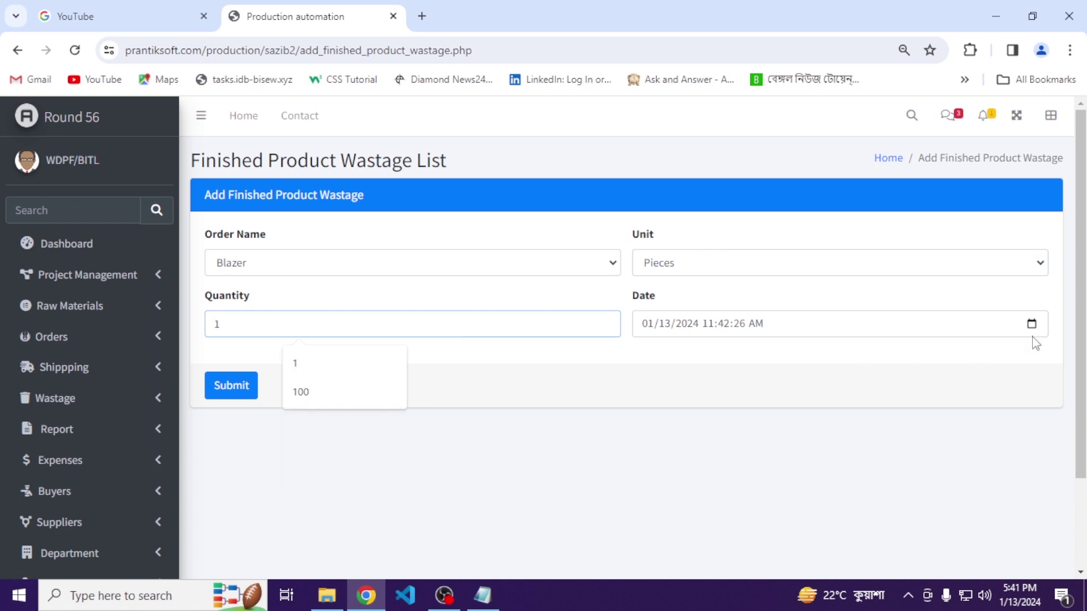
{"action": "left_click", "coordinate": [225, 386]}
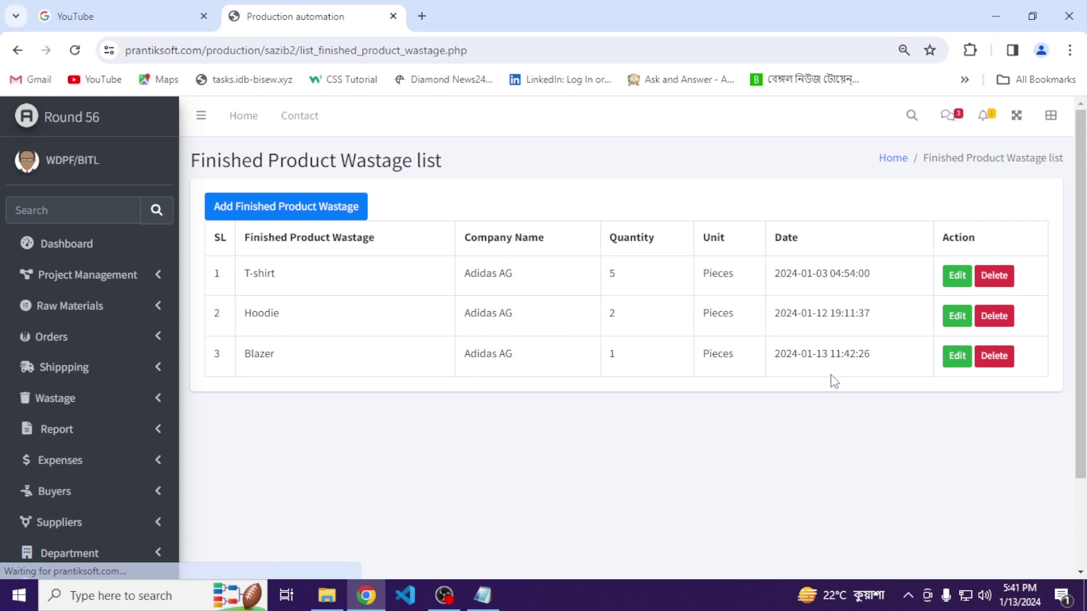
Start a new sale in the material wastage sales, choosing the listed secondary buyer and the last Leather material
{"action": "left_click", "coordinate": [74, 406]}
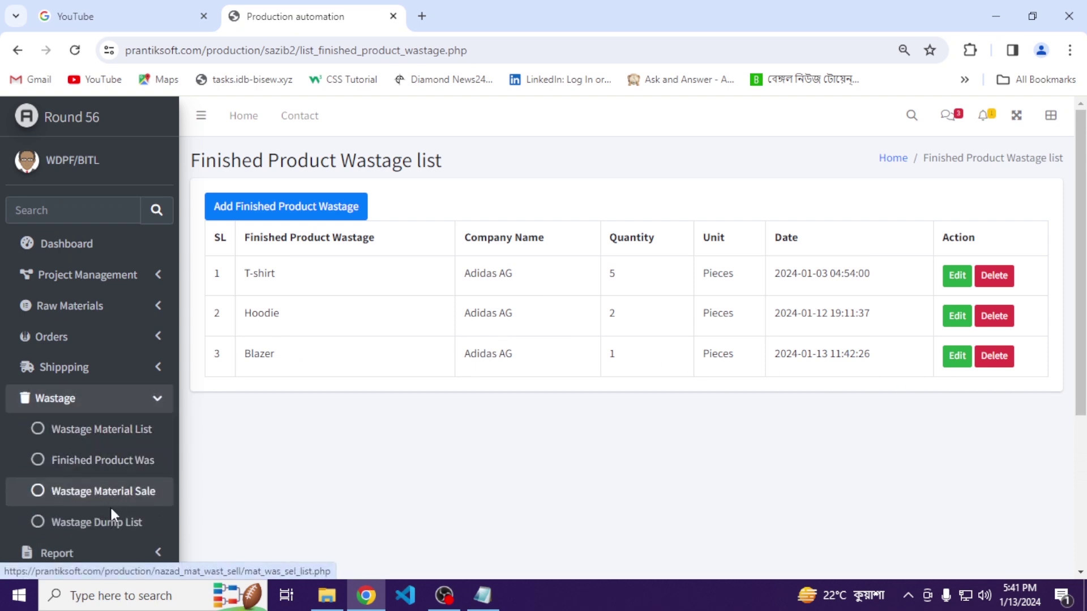
{"action": "left_click", "coordinate": [112, 503]}
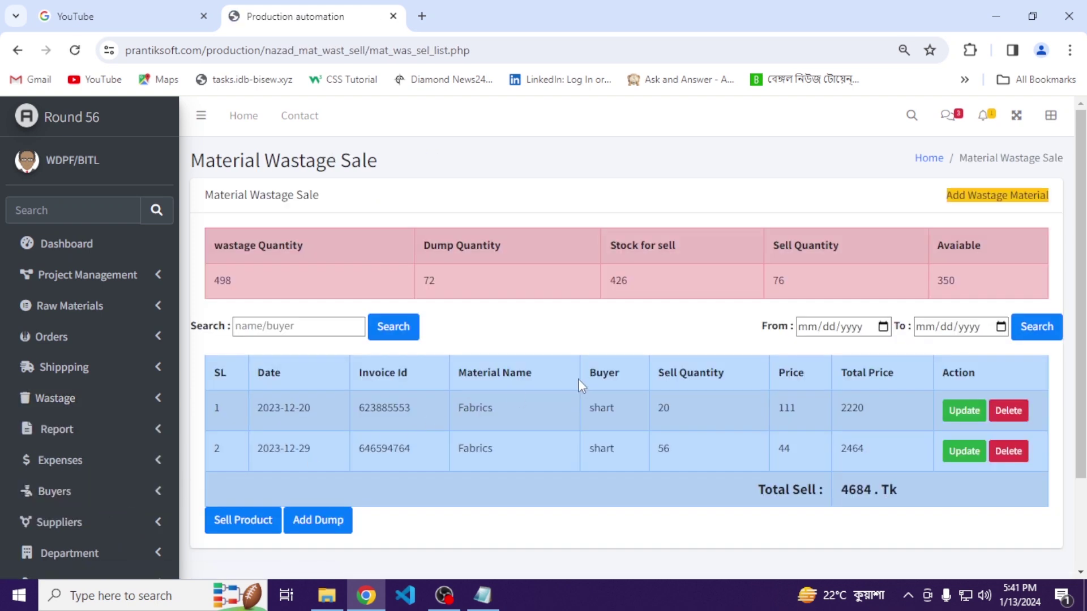
{"action": "left_click", "coordinate": [230, 529]}
{"action": "left_click", "coordinate": [258, 269]}
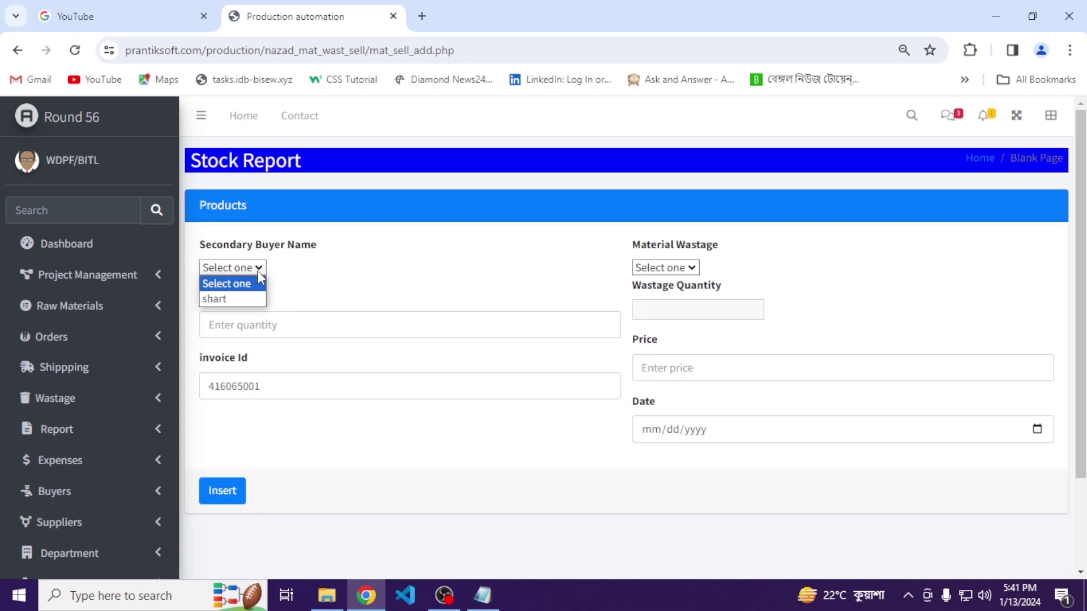
{"action": "left_click", "coordinate": [226, 298]}
{"action": "left_click", "coordinate": [661, 270]}
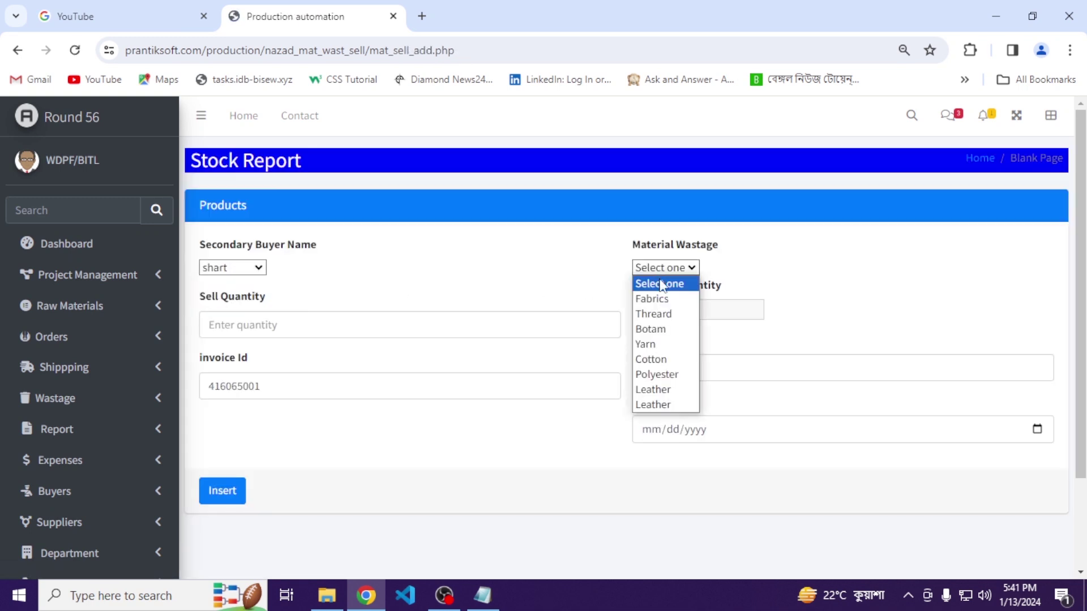
{"action": "left_click", "coordinate": [656, 405]}
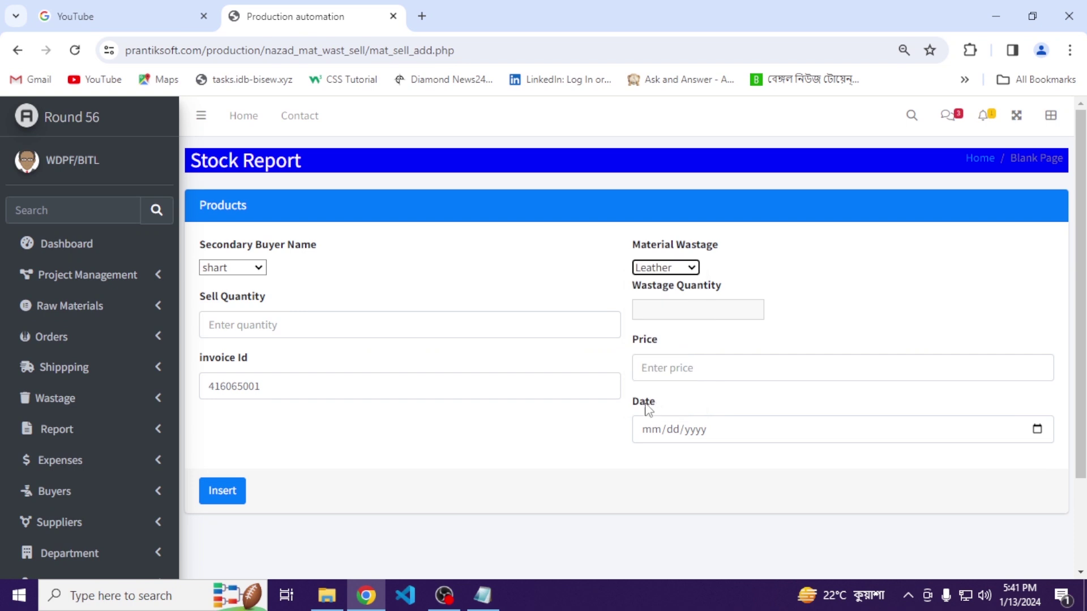
Complete the material wastage sale with sell quantity 1, price 50 and date 01/13/2024, and insert it
{"action": "left_click", "coordinate": [296, 327]}
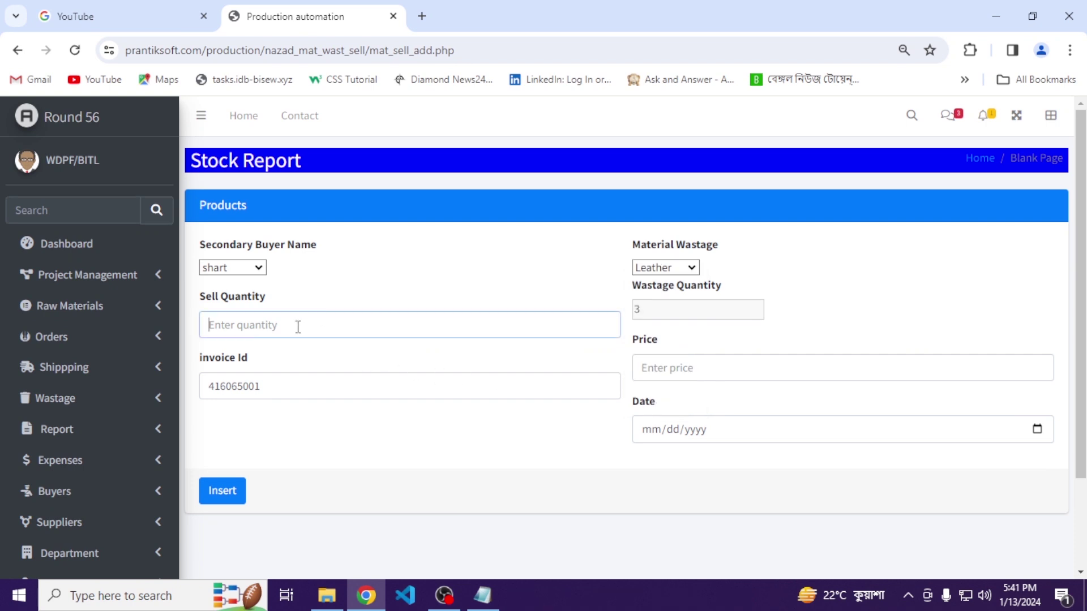
{"action": "type", "text": "1"}
{"action": "left_click", "coordinate": [721, 372]}
{"action": "type", "text": "50"}
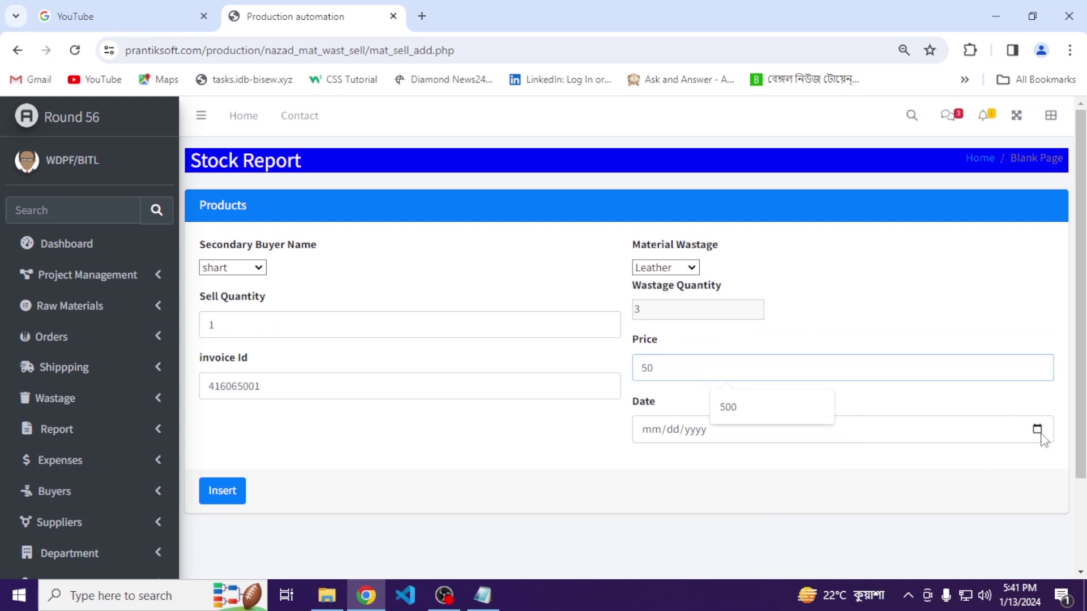
{"action": "left_click", "coordinate": [1038, 430]}
{"action": "left_click", "coordinate": [761, 400]}
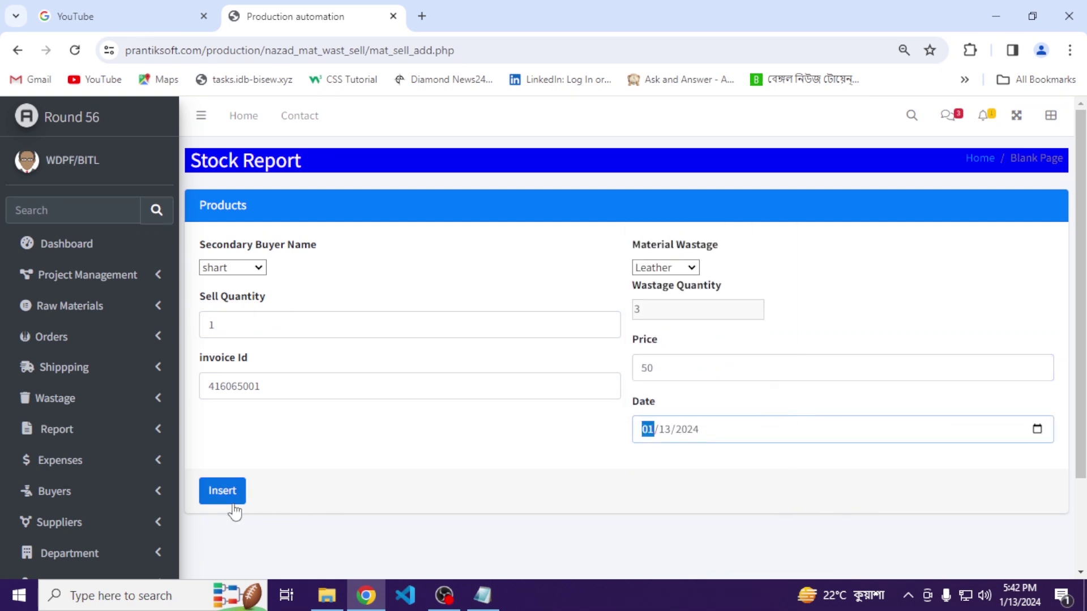
{"action": "left_click", "coordinate": [233, 503]}
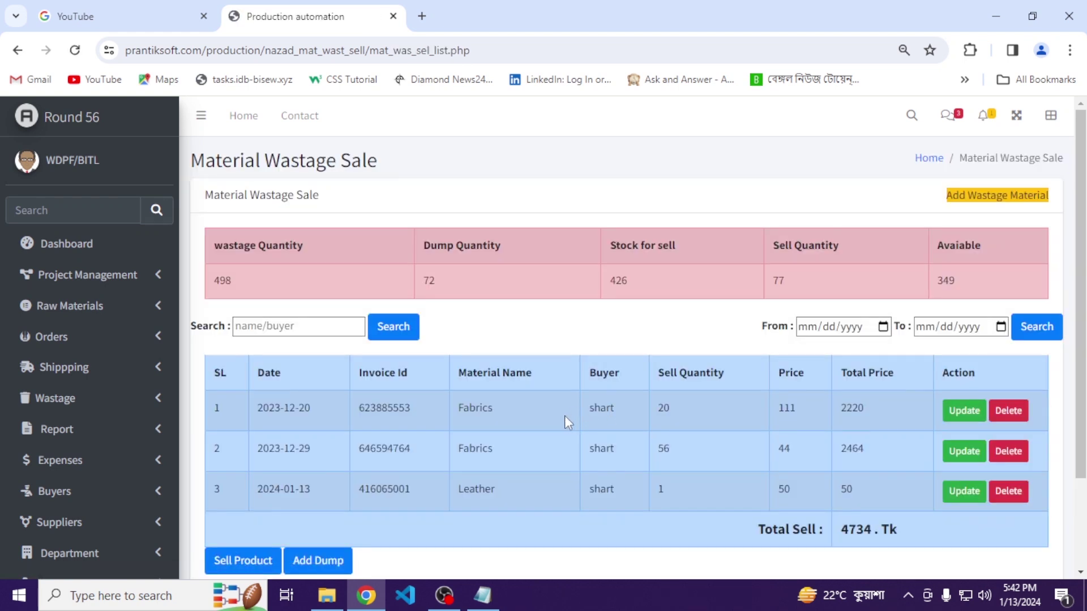
Examine the wastage, dump, stock, sold and available quantities above the material wastage sale list
{"action": "left_click_drag", "start_coordinate": [219, 280], "coordinate": [310, 283]}
{"action": "left_click_drag", "start_coordinate": [481, 280], "coordinate": [833, 286]}
{"action": "left_click_drag", "start_coordinate": [946, 288], "coordinate": [968, 282]}
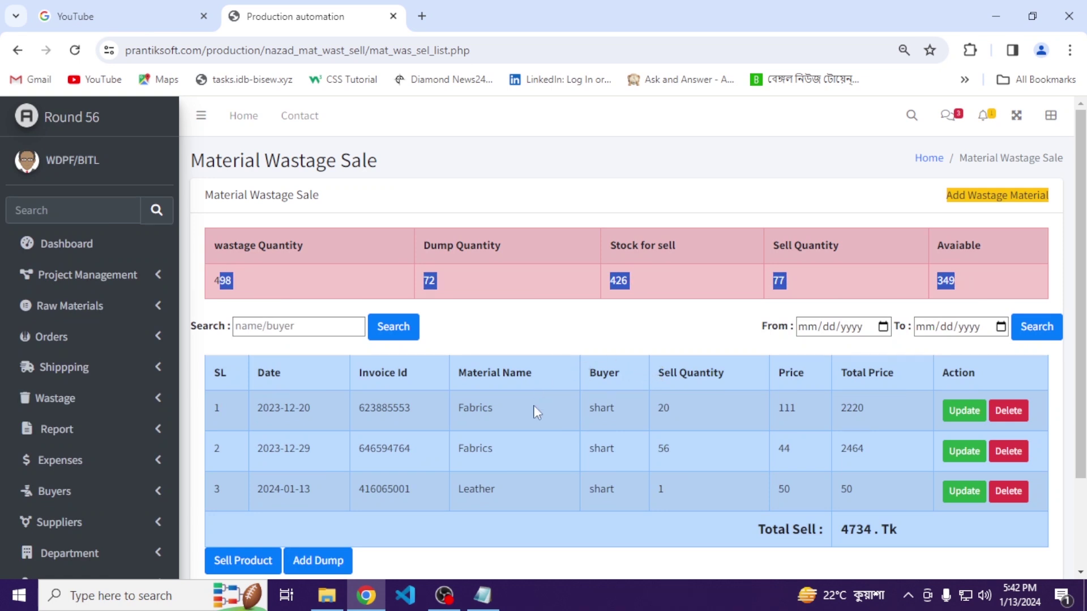
{"action": "scroll", "coordinate": [537, 413], "scroll_direction": "down", "scroll_amount": 2}
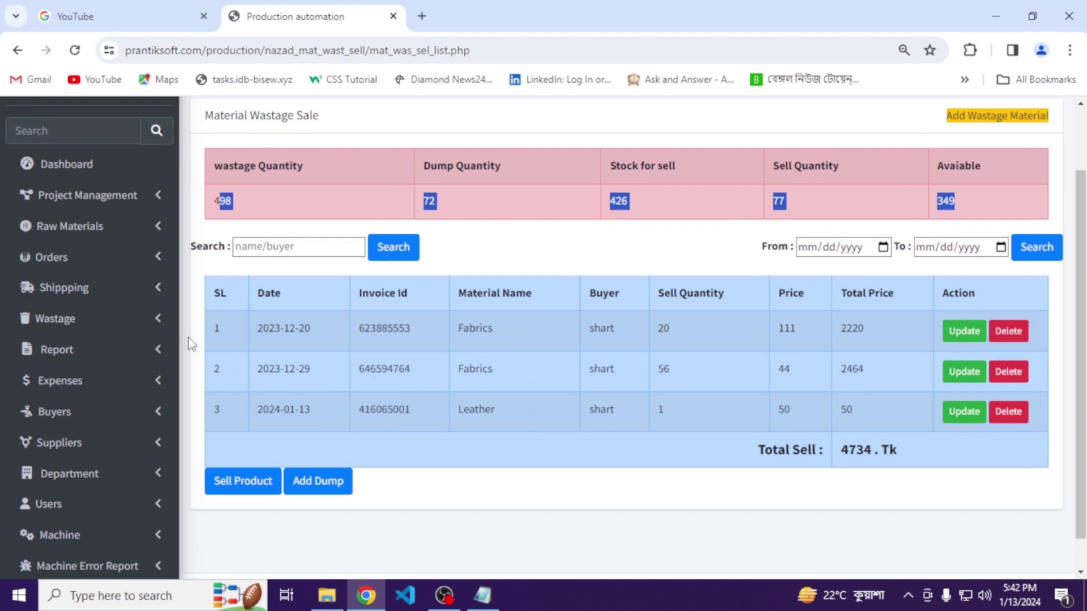
Add a material wastage dump of quantity 2 for the last Leather material dated 01/13/2024, and check the available quantity
{"action": "left_click", "coordinate": [126, 319]}
{"action": "left_click", "coordinate": [120, 441]}
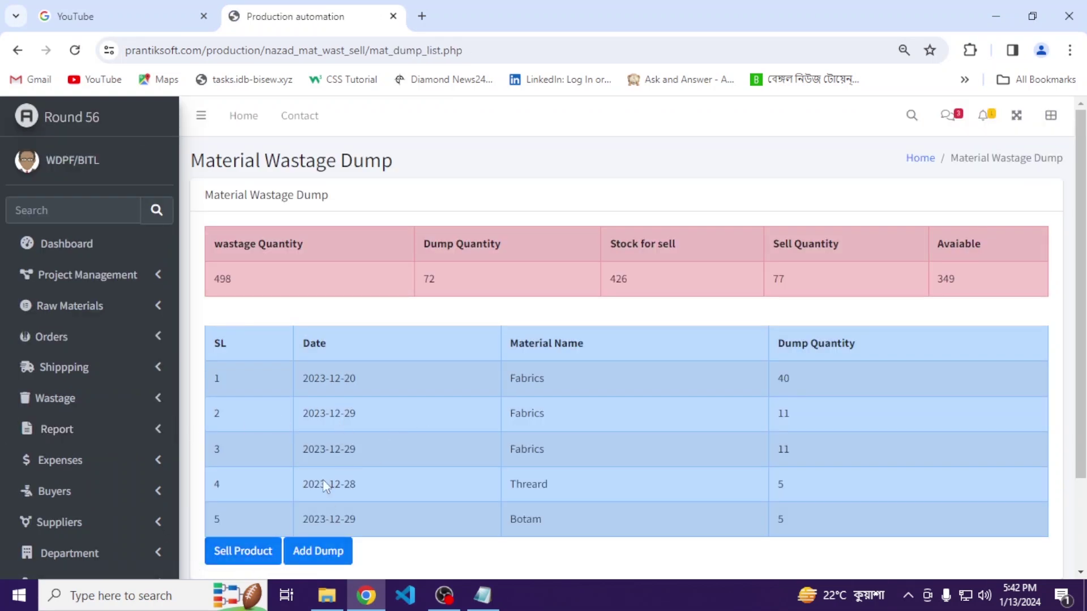
{"action": "left_click", "coordinate": [317, 551]}
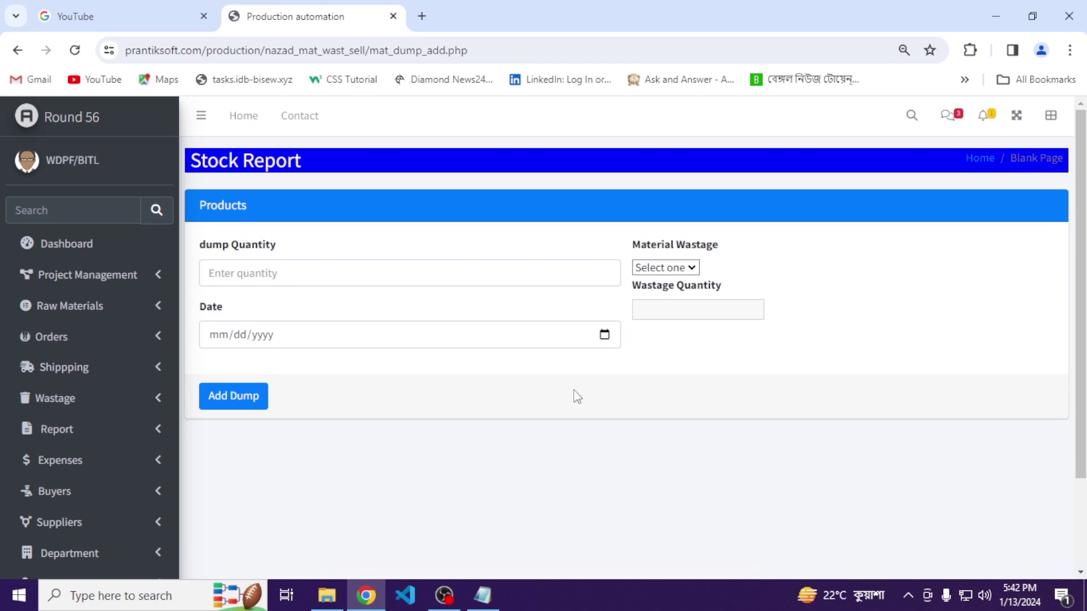
{"action": "left_click", "coordinate": [372, 280]}
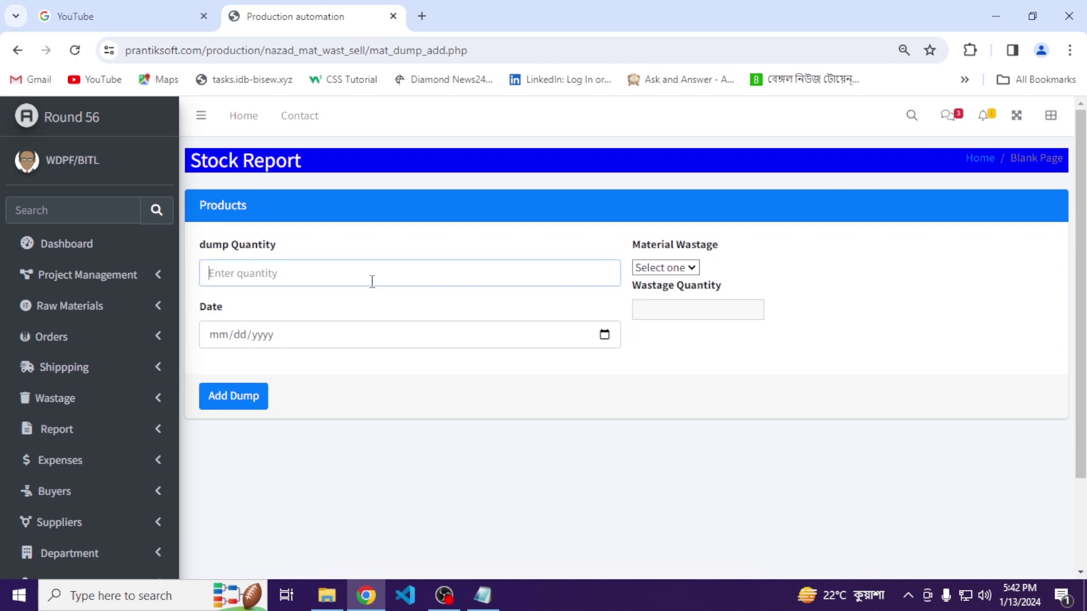
{"action": "type", "text": "2"}
{"action": "left_click", "coordinate": [662, 270]}
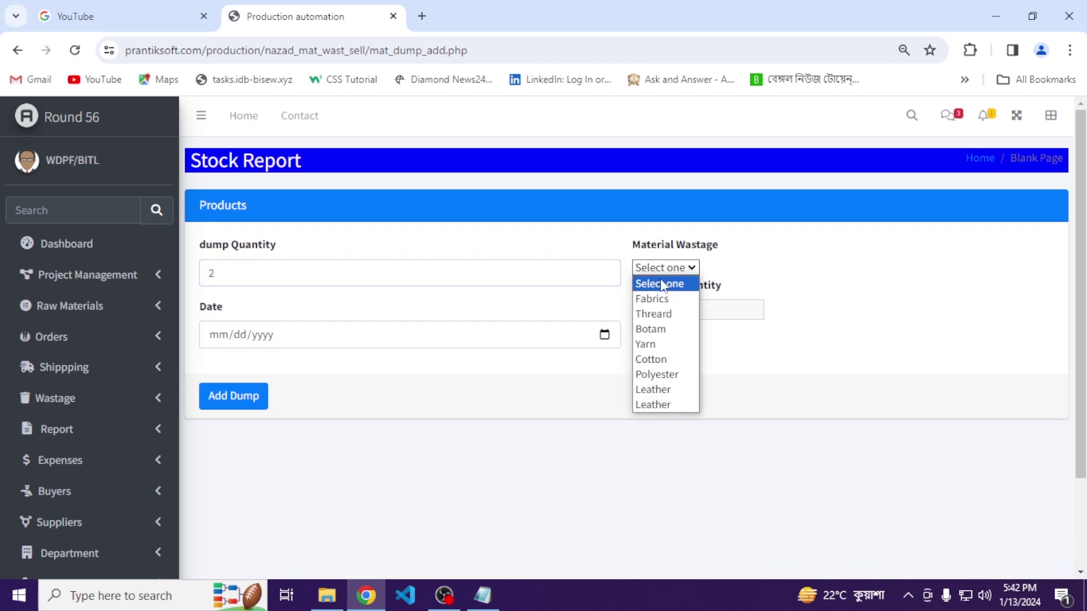
{"action": "left_click", "coordinate": [649, 403]}
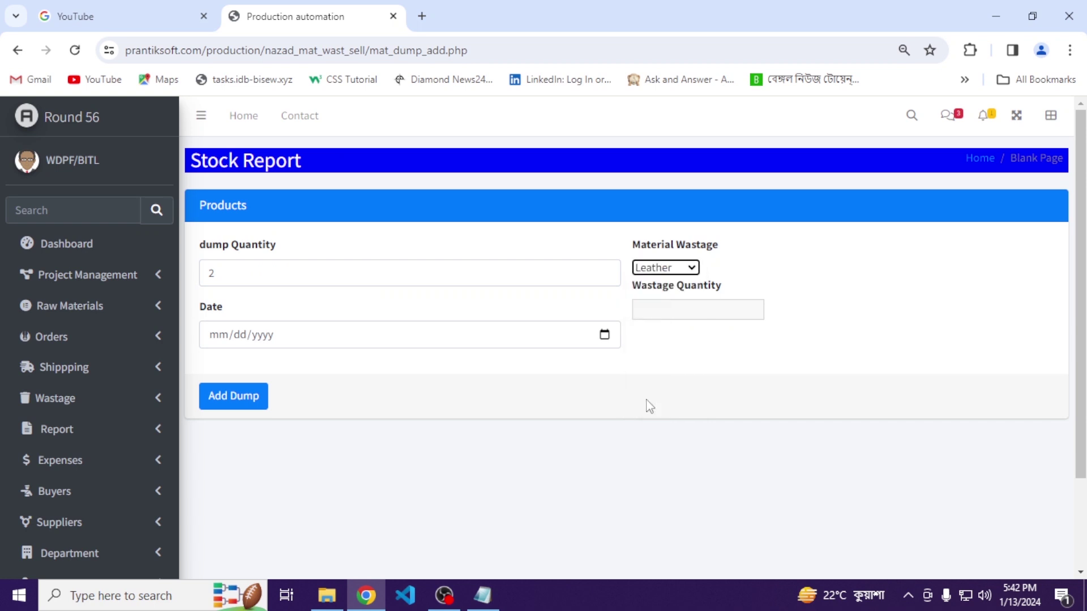
{"action": "left_click", "coordinate": [606, 335]}
{"action": "left_click", "coordinate": [324, 537]}
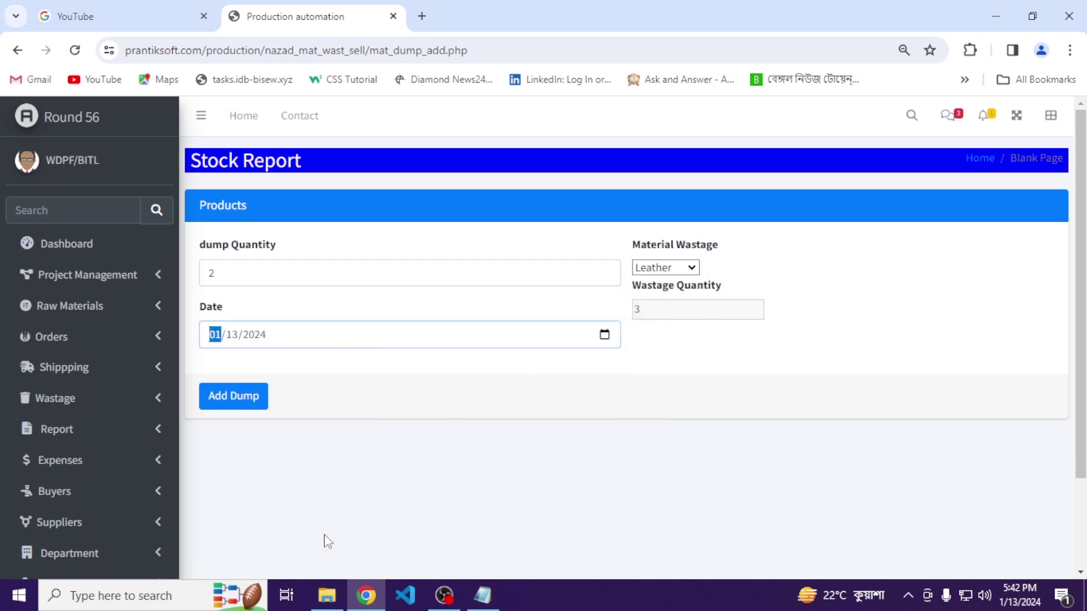
{"action": "left_click", "coordinate": [224, 277]}
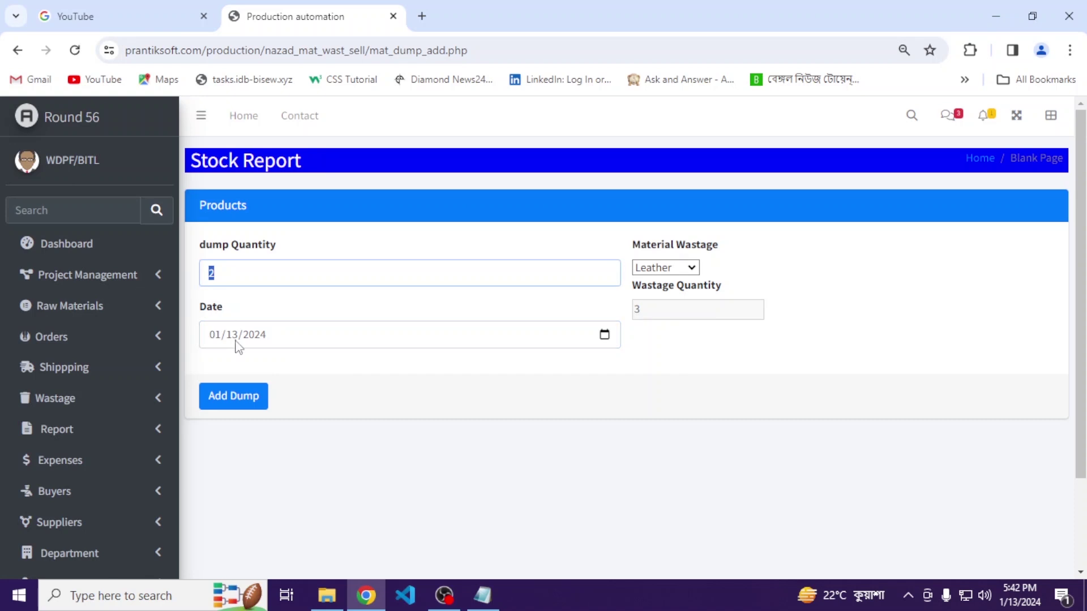
{"action": "left_click", "coordinate": [238, 405]}
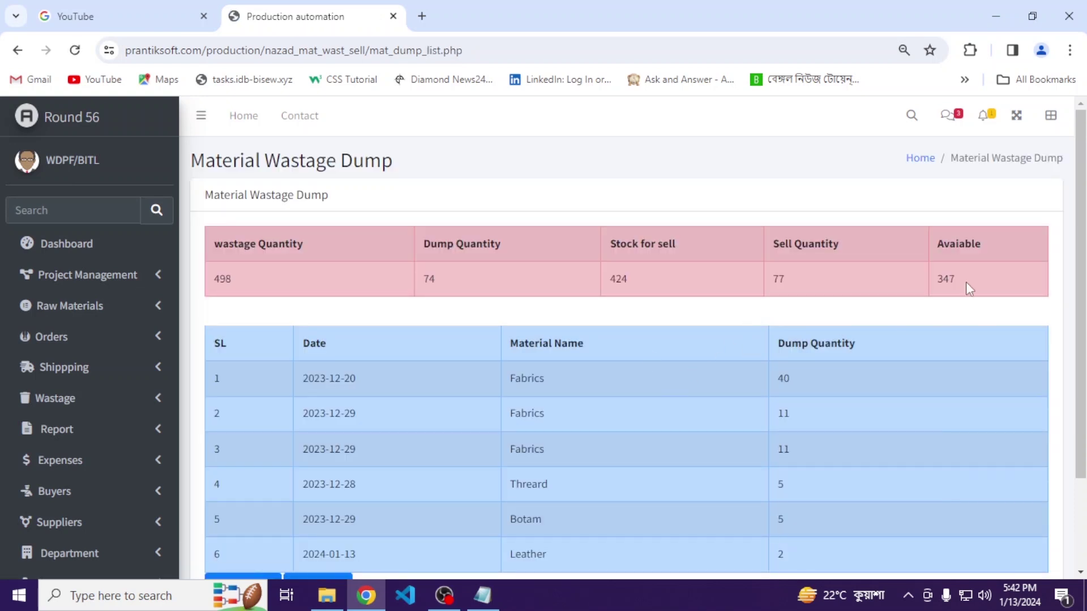
{"action": "double_click", "coordinate": [940, 279]}
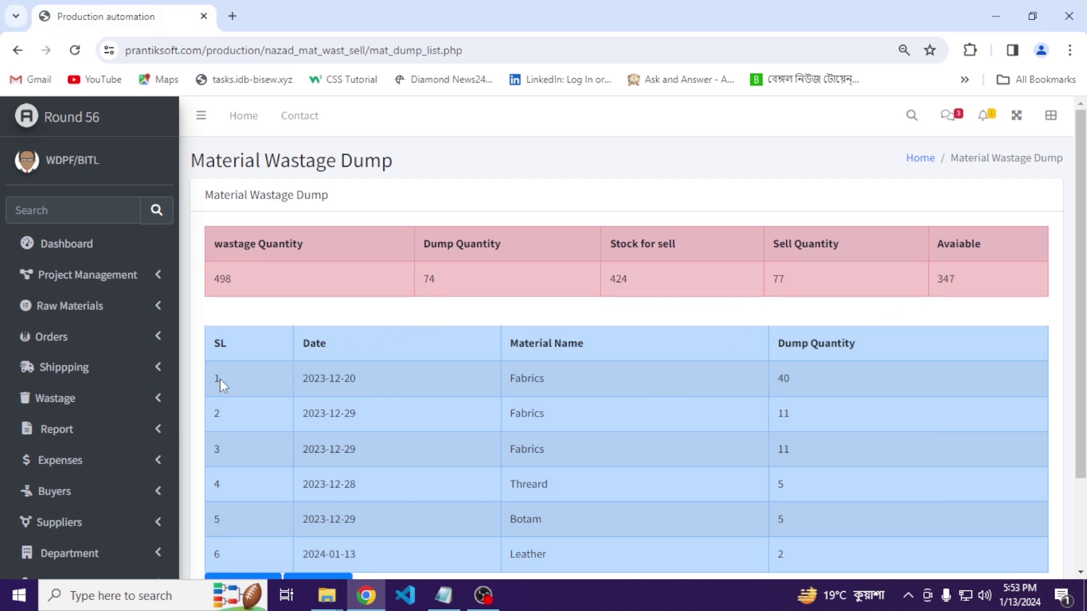
Open the material stock report and examine the purchase, wastage, return and available quantities of all materials
{"action": "scroll", "coordinate": [219, 378], "scroll_direction": "down", "scroll_amount": 2}
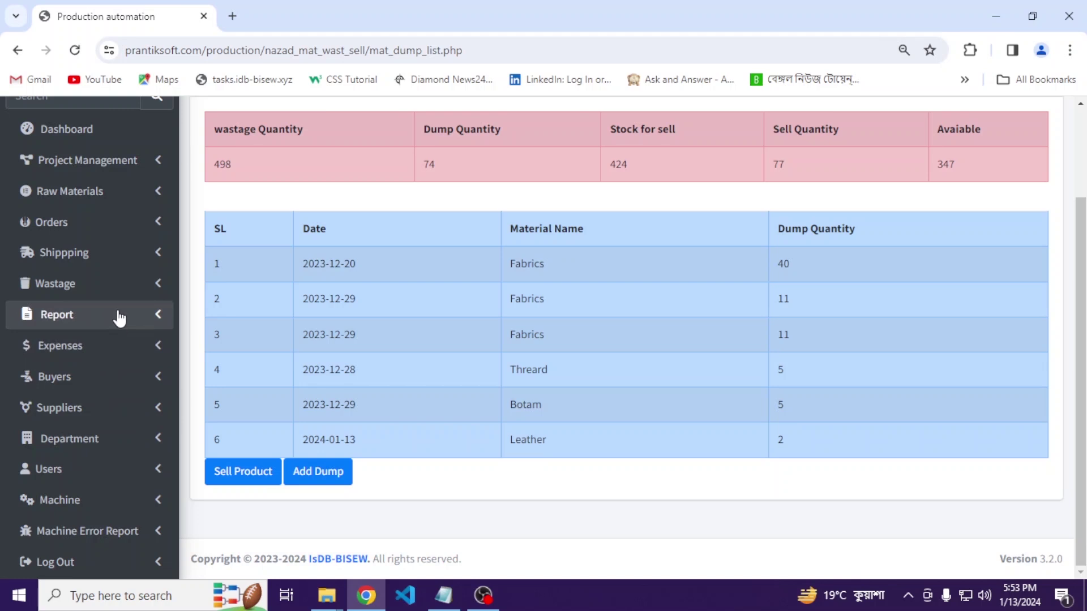
{"action": "left_click", "coordinate": [127, 319]}
{"action": "left_click", "coordinate": [117, 347]}
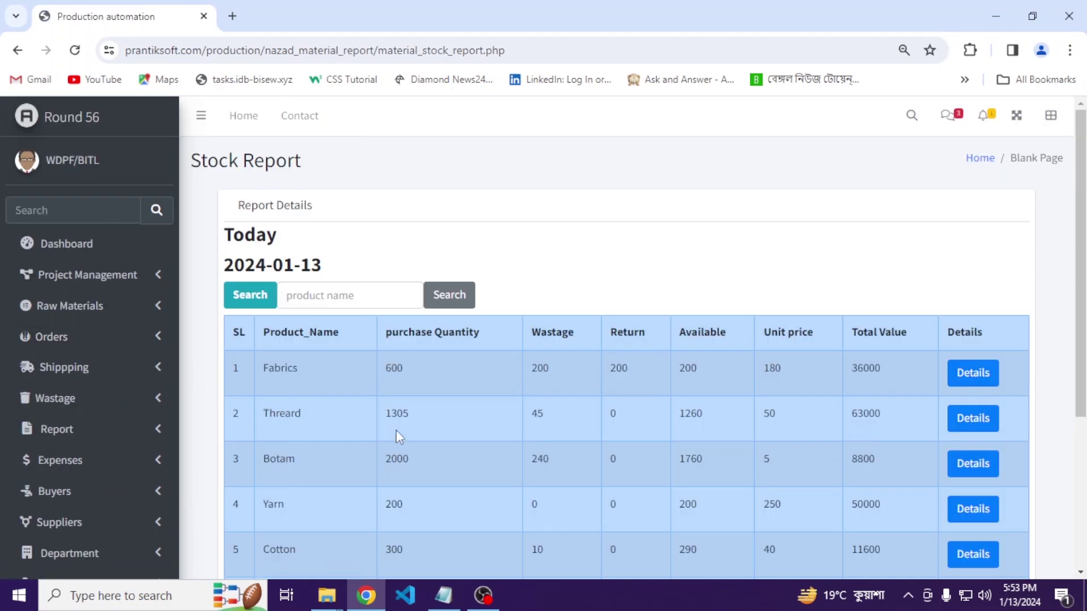
{"action": "scroll", "coordinate": [395, 430], "scroll_direction": "down", "scroll_amount": 1}
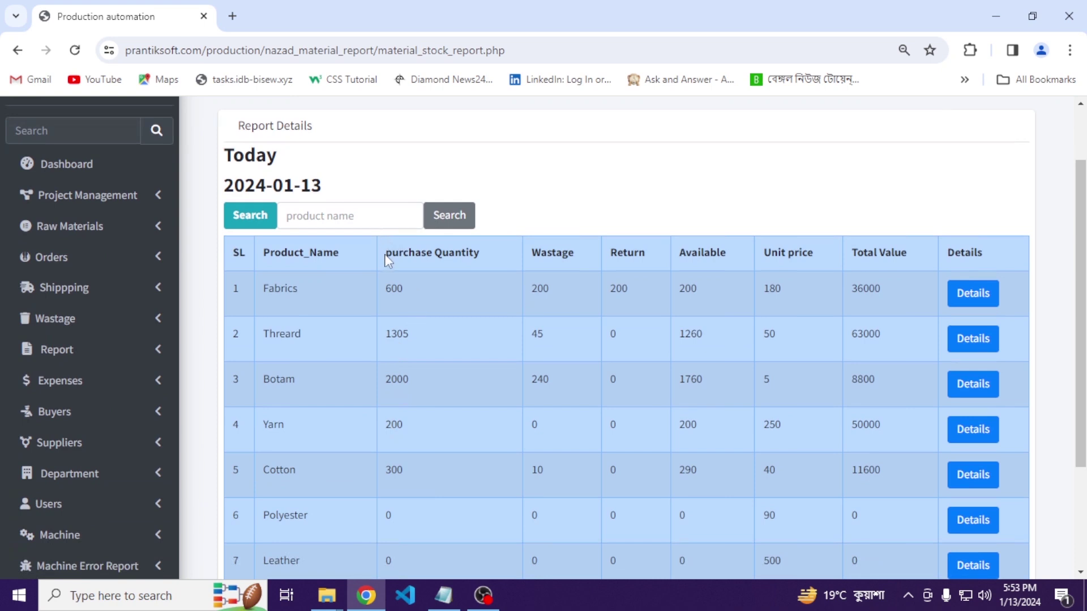
{"action": "left_click_drag", "start_coordinate": [385, 255], "coordinate": [468, 251]}
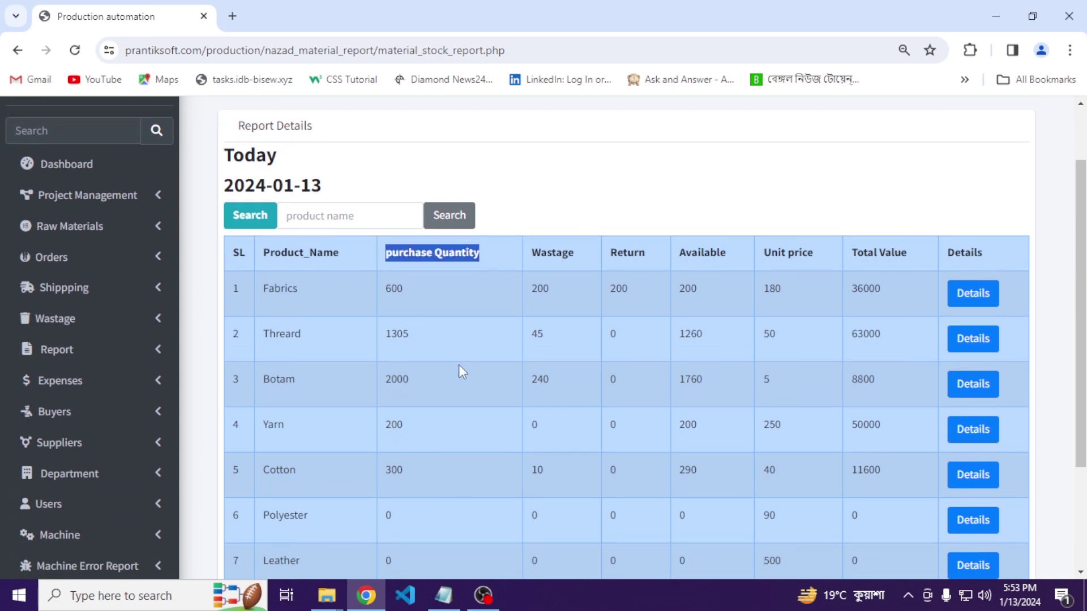
{"action": "scroll", "coordinate": [458, 364], "scroll_direction": "down", "scroll_amount": 2}
{"action": "scroll", "coordinate": [452, 345], "scroll_direction": "up", "scroll_amount": 1}
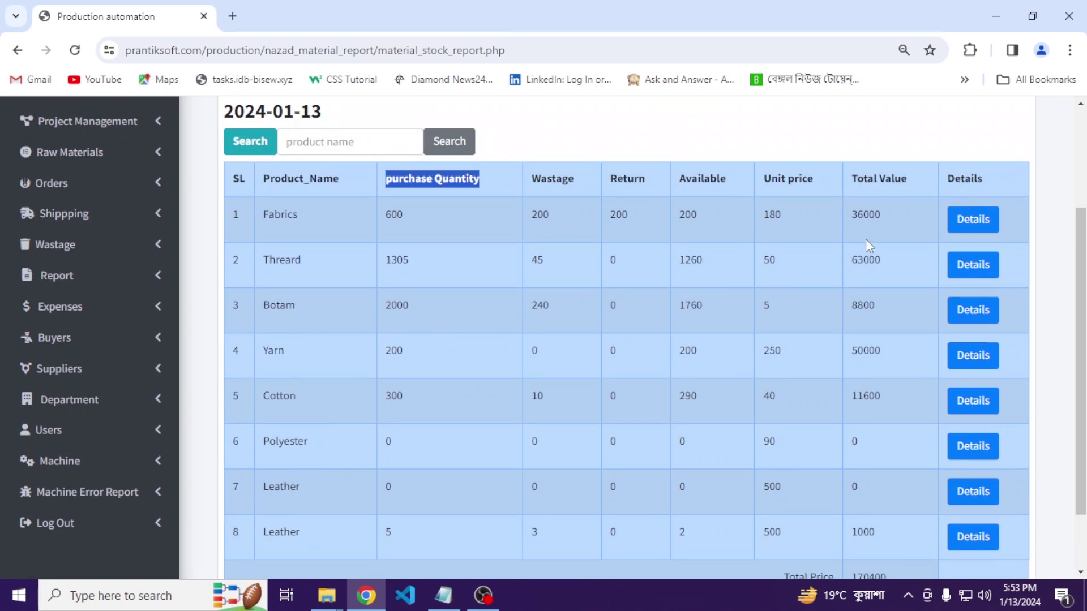
Examine the daily stock details of Fabrics and open the finished product inventory report
{"action": "left_click", "coordinate": [972, 219]}
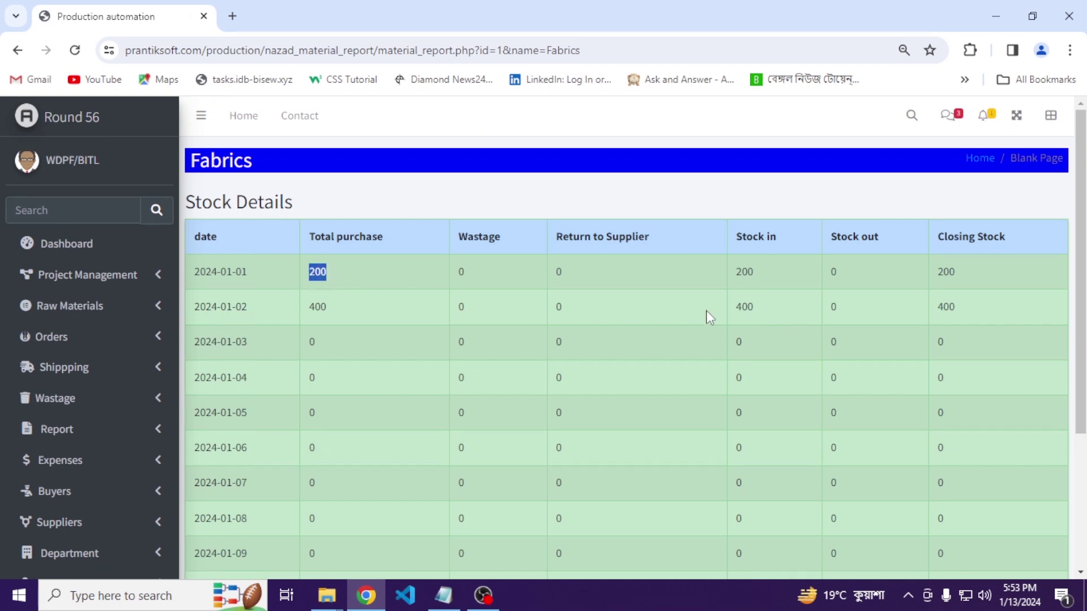
{"action": "scroll", "coordinate": [599, 395], "scroll_direction": "down", "scroll_amount": 4}
{"action": "scroll", "coordinate": [532, 395], "scroll_direction": "up", "scroll_amount": 4}
{"action": "left_click", "coordinate": [150, 433]}
{"action": "left_click", "coordinate": [111, 493]}
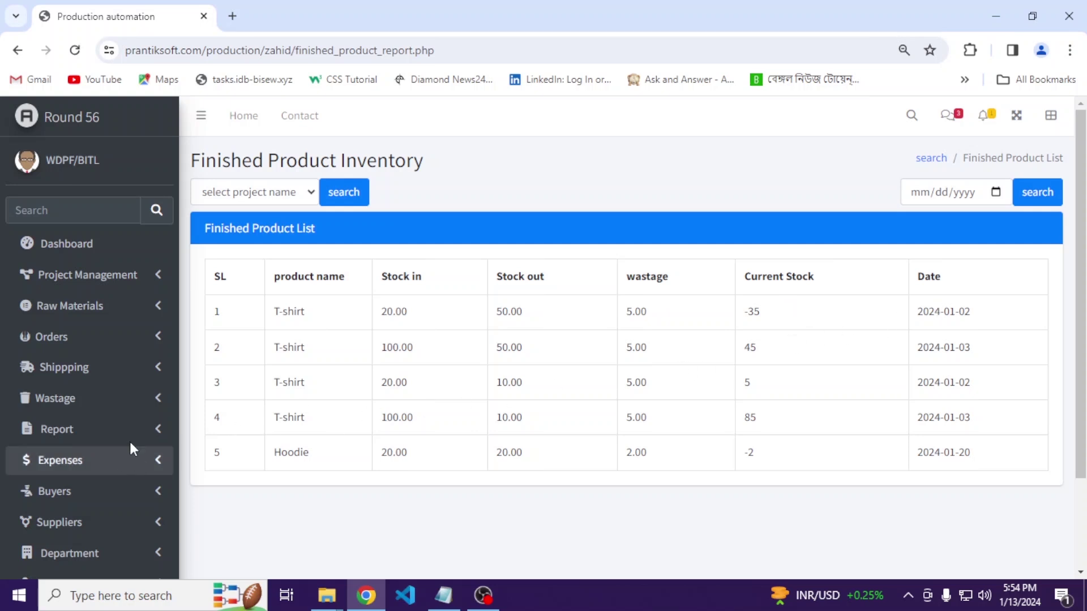
Open the expense list and view its category-wise expense report
{"action": "scroll", "coordinate": [130, 447], "scroll_direction": "down", "scroll_amount": 2}
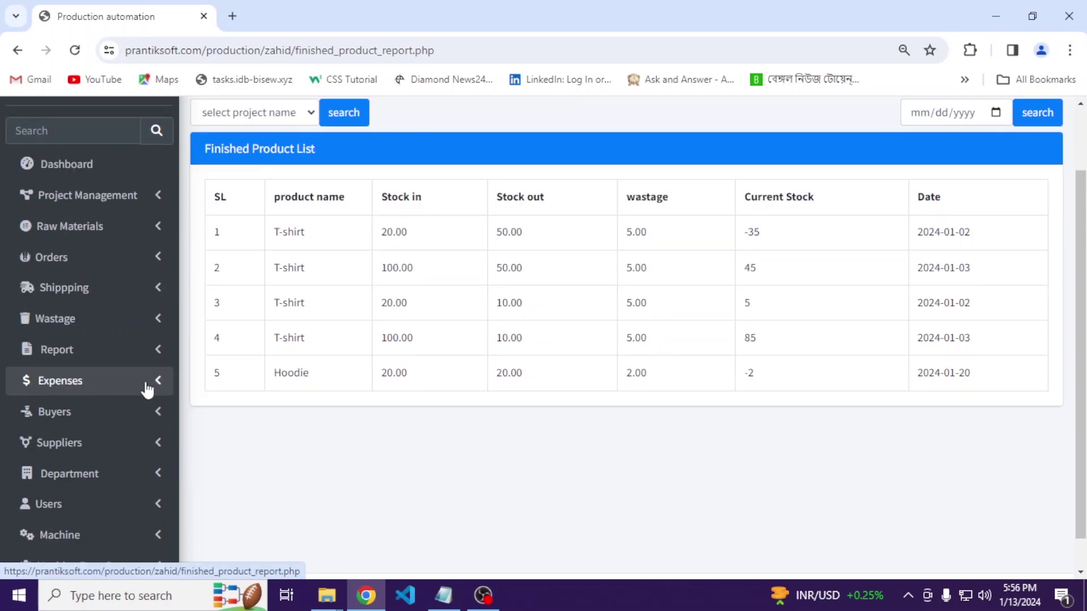
{"action": "left_click", "coordinate": [151, 385]}
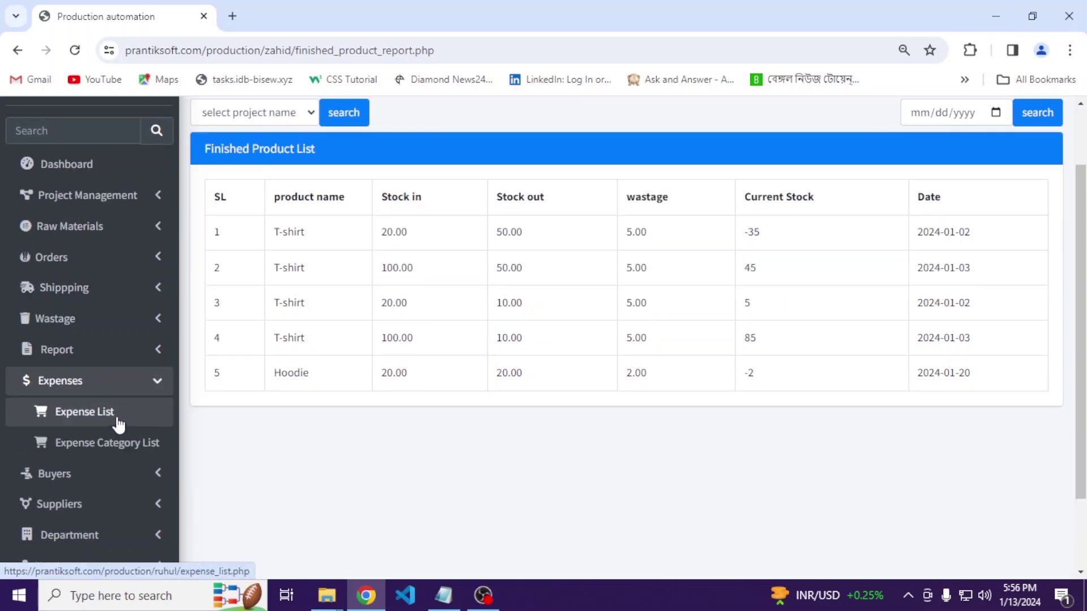
{"action": "left_click", "coordinate": [118, 418]}
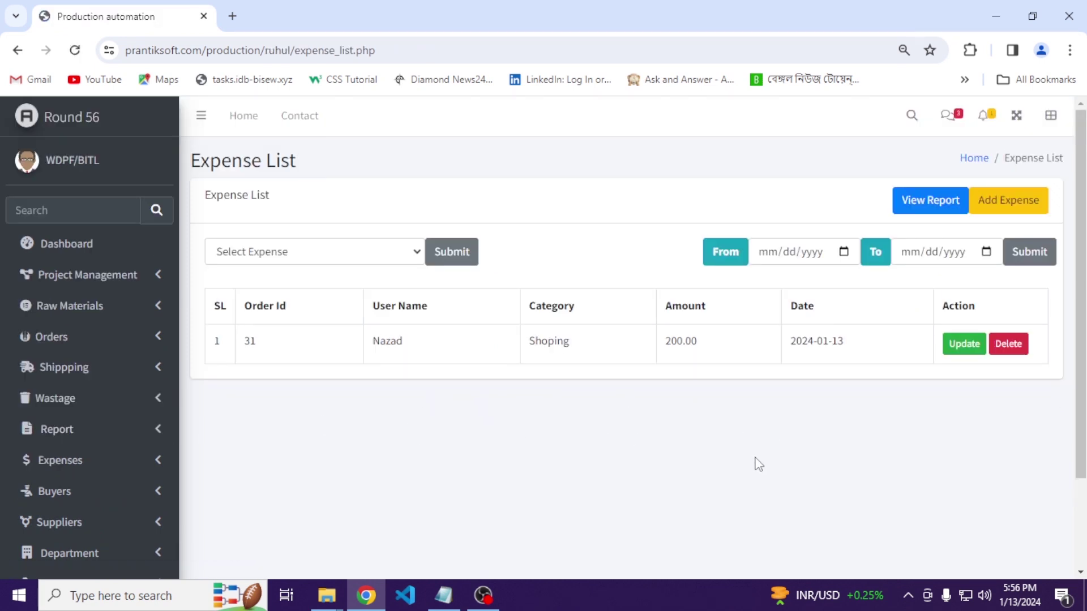
{"action": "left_click", "coordinate": [917, 203]}
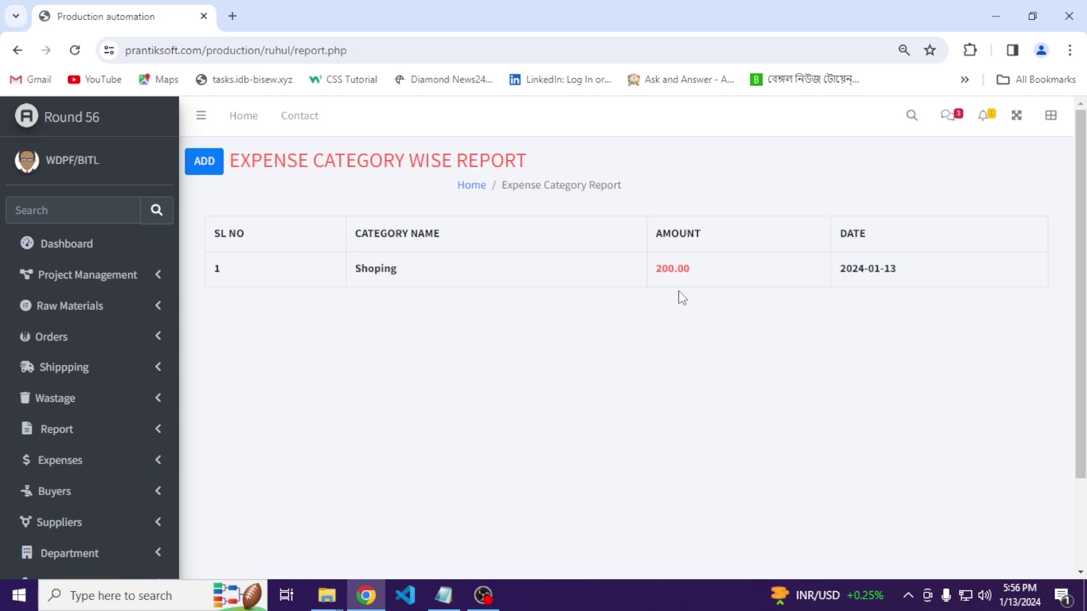
Open the expense category list to view the defined categories
{"action": "left_click", "coordinate": [155, 458]}
{"action": "scroll", "coordinate": [155, 456], "scroll_direction": "down", "scroll_amount": 2}
{"action": "left_click", "coordinate": [146, 446]}
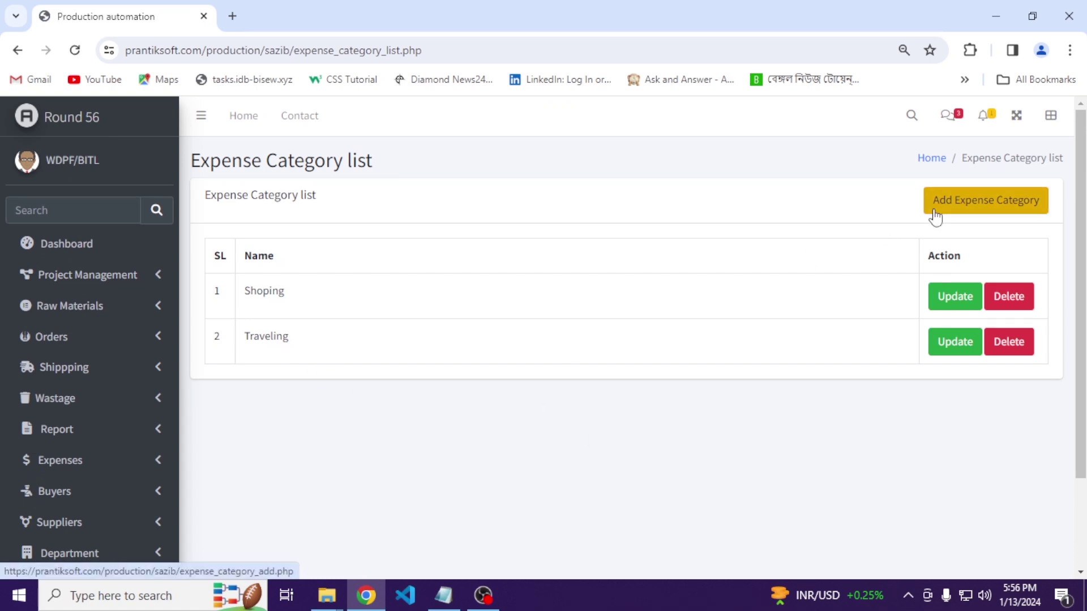
View the buyers list, followed by the buyers payment list
{"action": "left_click", "coordinate": [156, 493]}
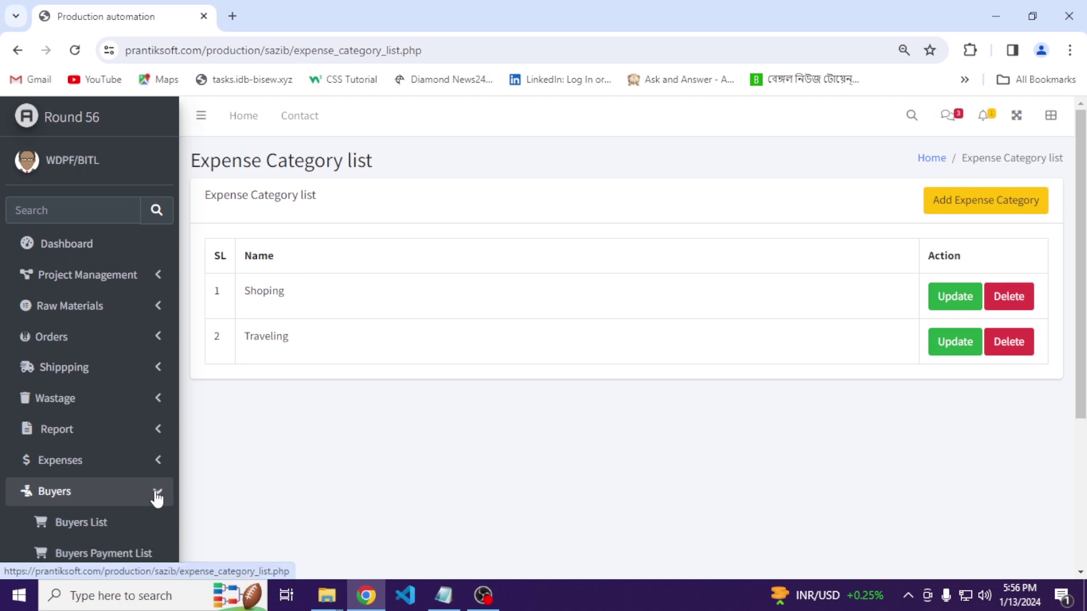
{"action": "scroll", "coordinate": [158, 497], "scroll_direction": "down", "scroll_amount": 3}
{"action": "left_click", "coordinate": [104, 363]}
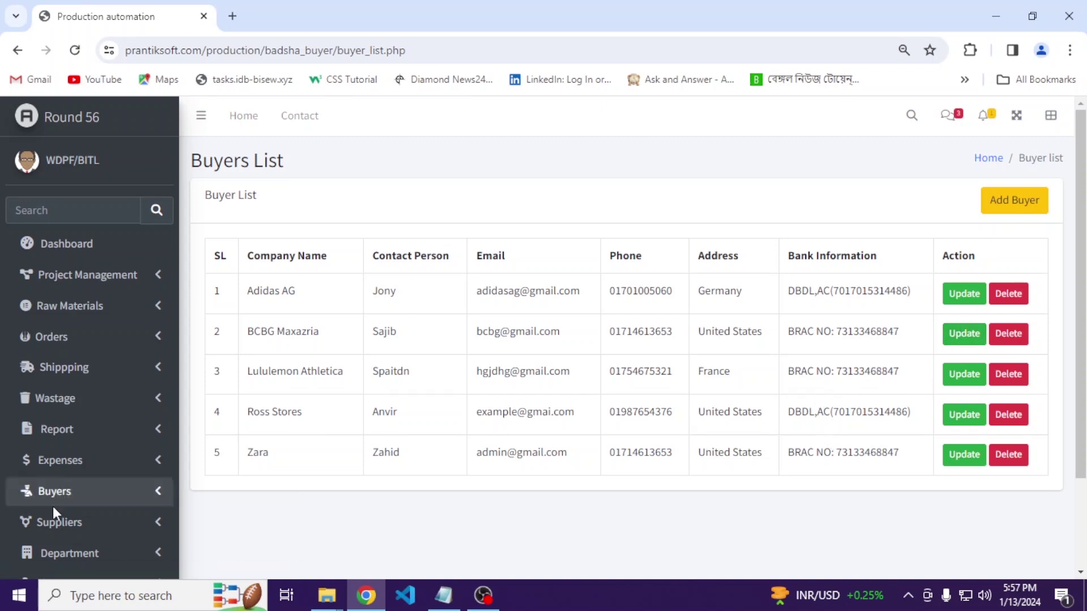
{"action": "left_click", "coordinate": [156, 491]}
{"action": "scroll", "coordinate": [159, 497], "scroll_direction": "down", "scroll_amount": 3}
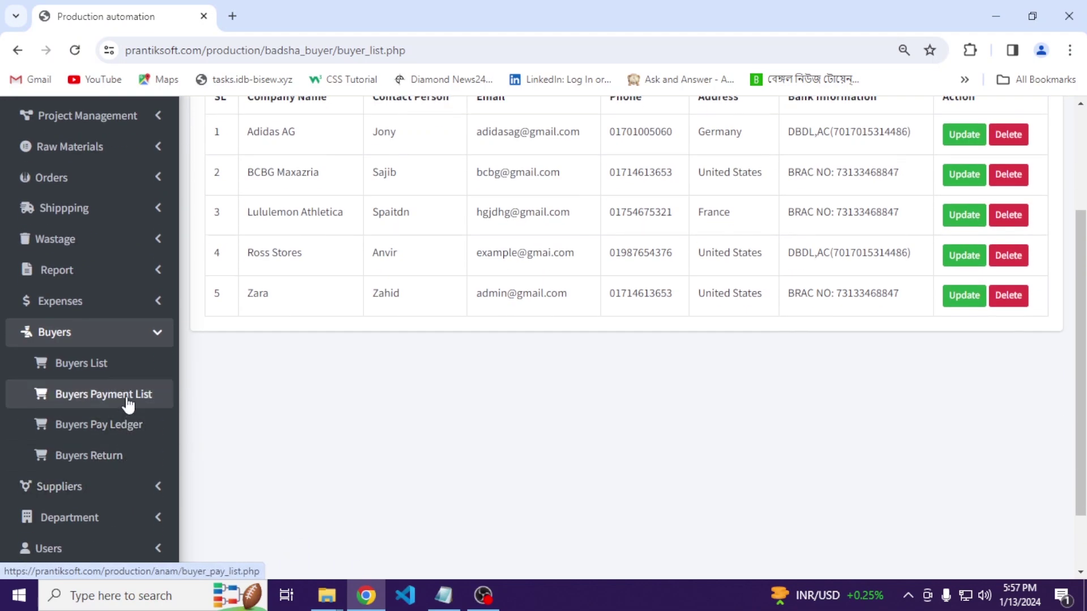
{"action": "left_click", "coordinate": [130, 397]}
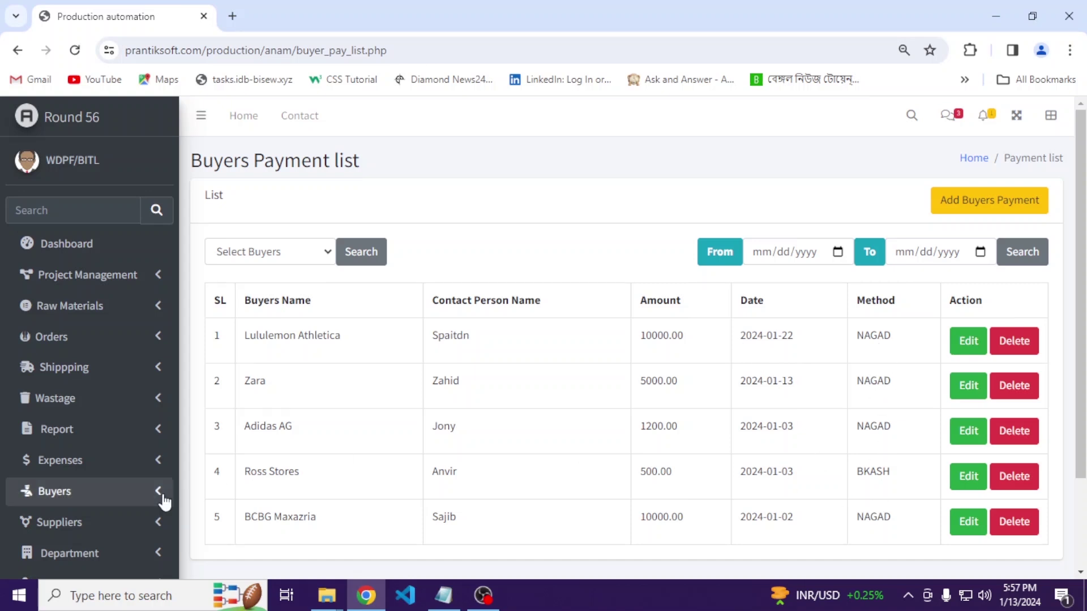
View the products returned from buyers, followed by the buyer ledger with payable, paid and due amounts
{"action": "scroll", "coordinate": [165, 510], "scroll_direction": "down", "scroll_amount": 2}
{"action": "left_click", "coordinate": [148, 417]}
{"action": "scroll", "coordinate": [150, 424], "scroll_direction": "down", "scroll_amount": 1}
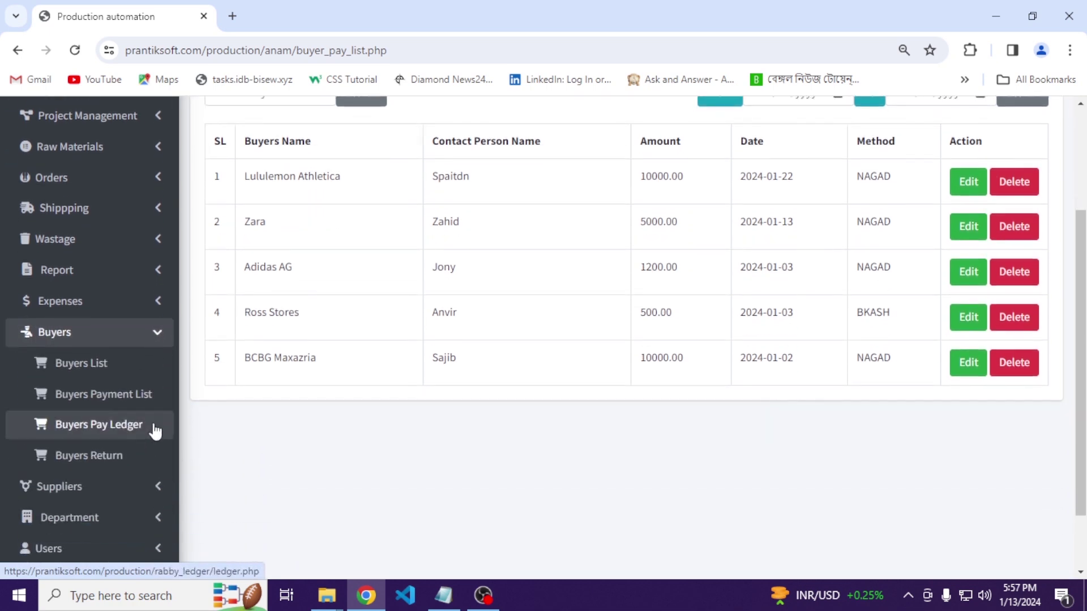
{"action": "left_click", "coordinate": [105, 453]}
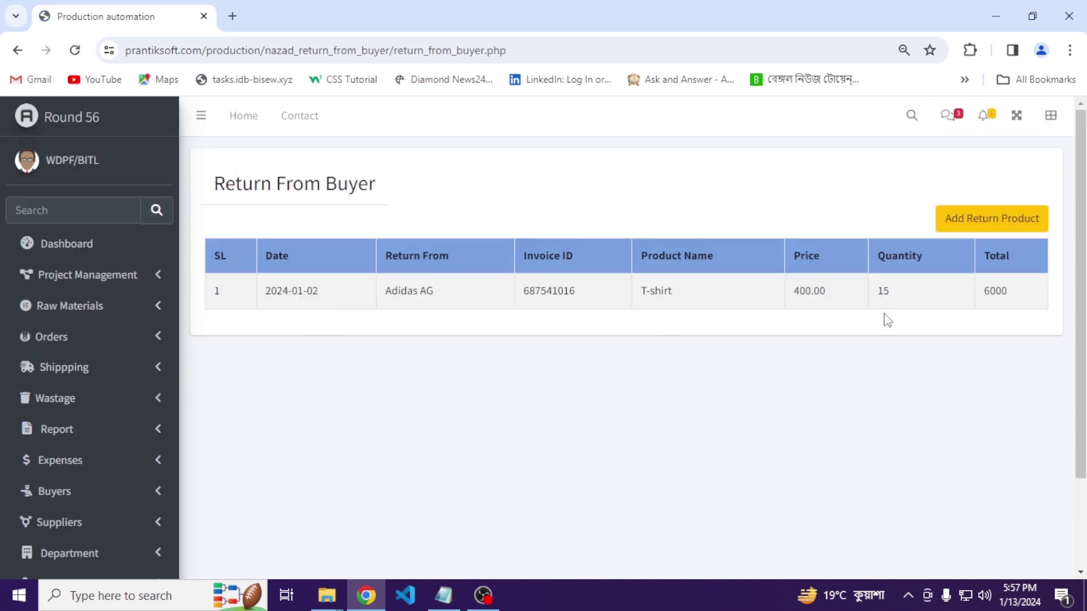
{"action": "left_click", "coordinate": [154, 492]}
{"action": "scroll", "coordinate": [158, 494], "scroll_direction": "down", "scroll_amount": 3}
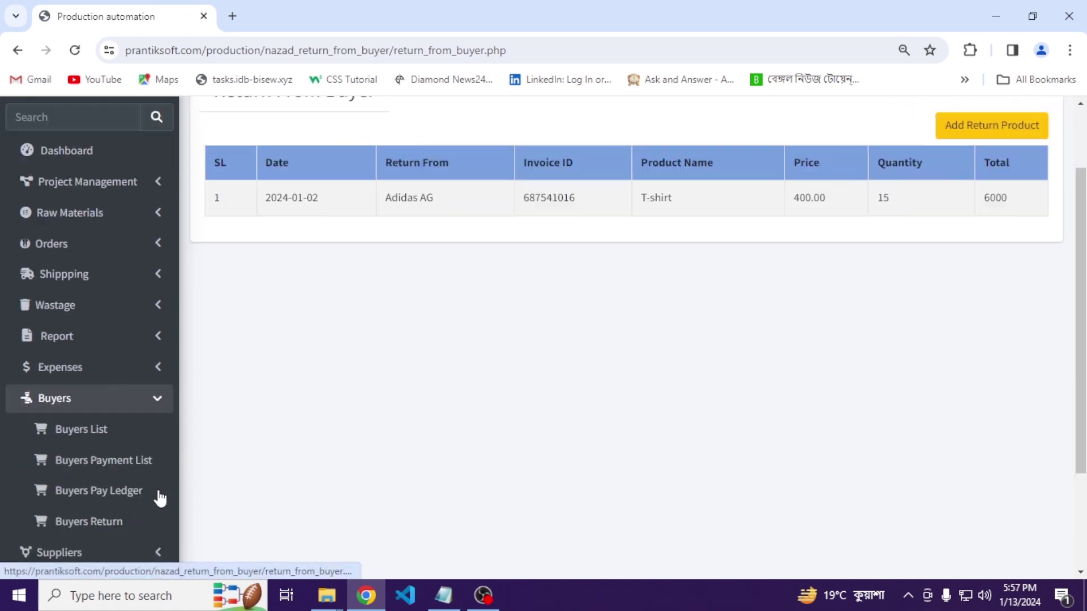
{"action": "left_click", "coordinate": [119, 432]}
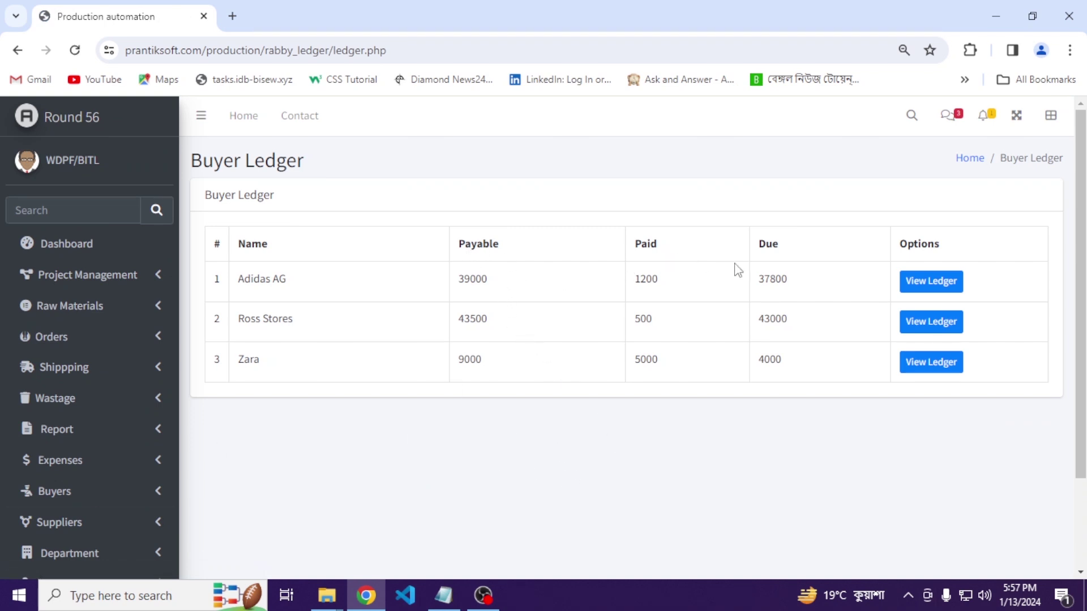
View the individual ledger of buyer Adidas AG, followed by the supplier list
{"action": "left_click", "coordinate": [926, 285]}
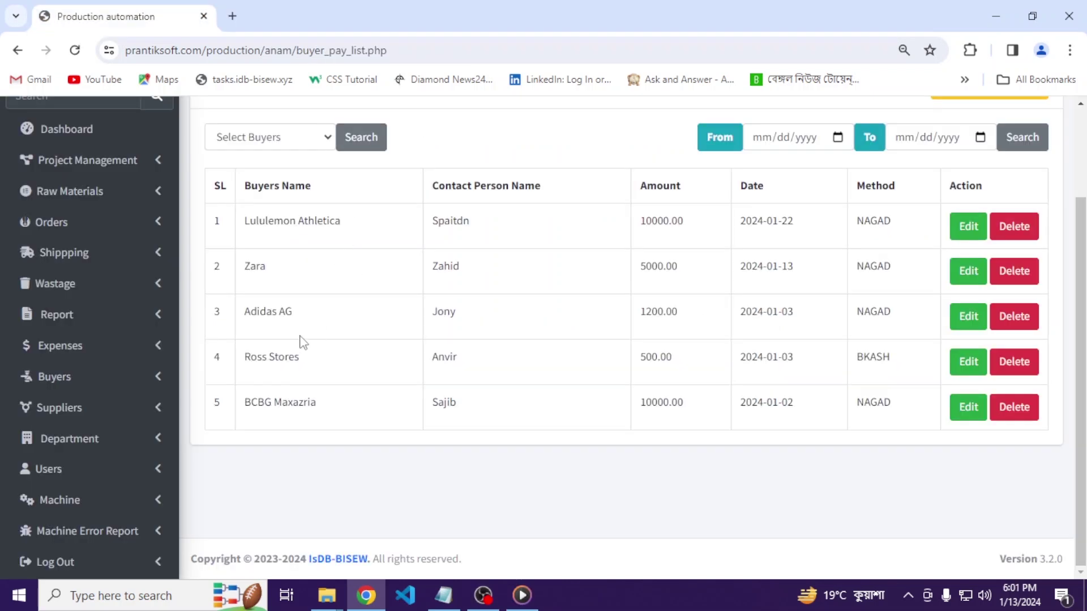
{"action": "left_click", "coordinate": [155, 411]}
{"action": "left_click", "coordinate": [109, 442]}
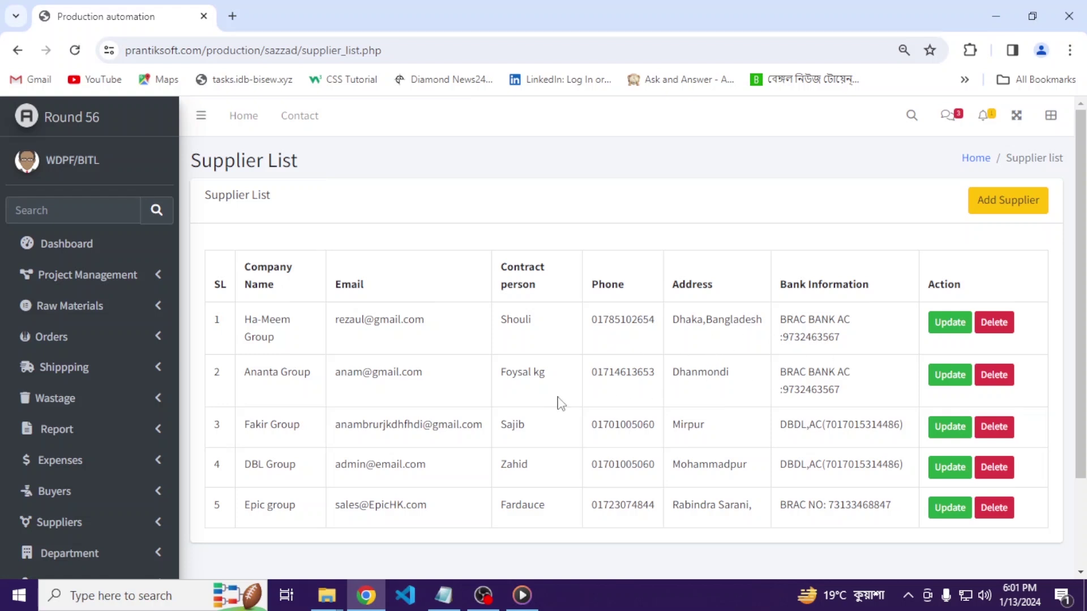
Open the supplier payment list to view the payments made to suppliers
{"action": "scroll", "coordinate": [221, 450], "scroll_direction": "down", "scroll_amount": 2}
{"action": "left_click", "coordinate": [164, 445]}
{"action": "scroll", "coordinate": [147, 436], "scroll_direction": "down", "scroll_amount": 2}
{"action": "left_click", "coordinate": [134, 423]}
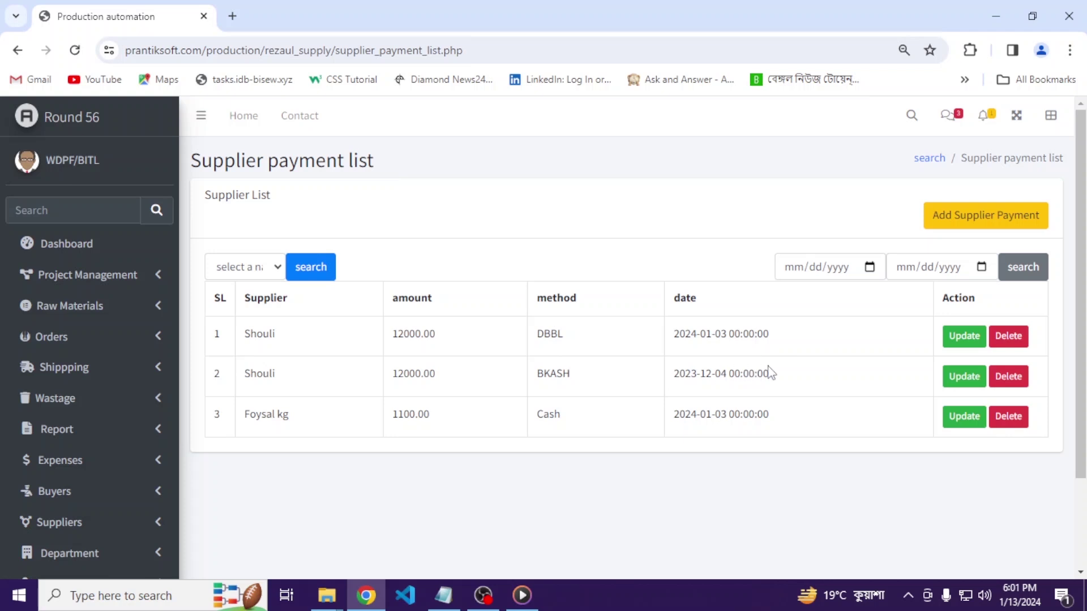
Open the department list and look through all defined departments
{"action": "scroll", "coordinate": [768, 371], "scroll_direction": "down", "scroll_amount": 2}
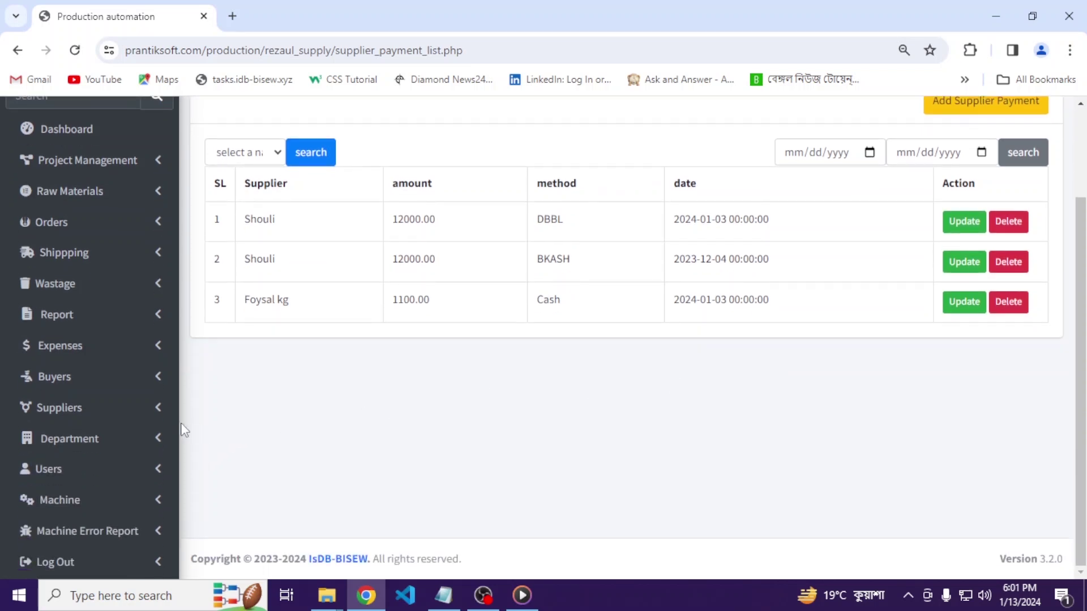
{"action": "left_click", "coordinate": [162, 440]}
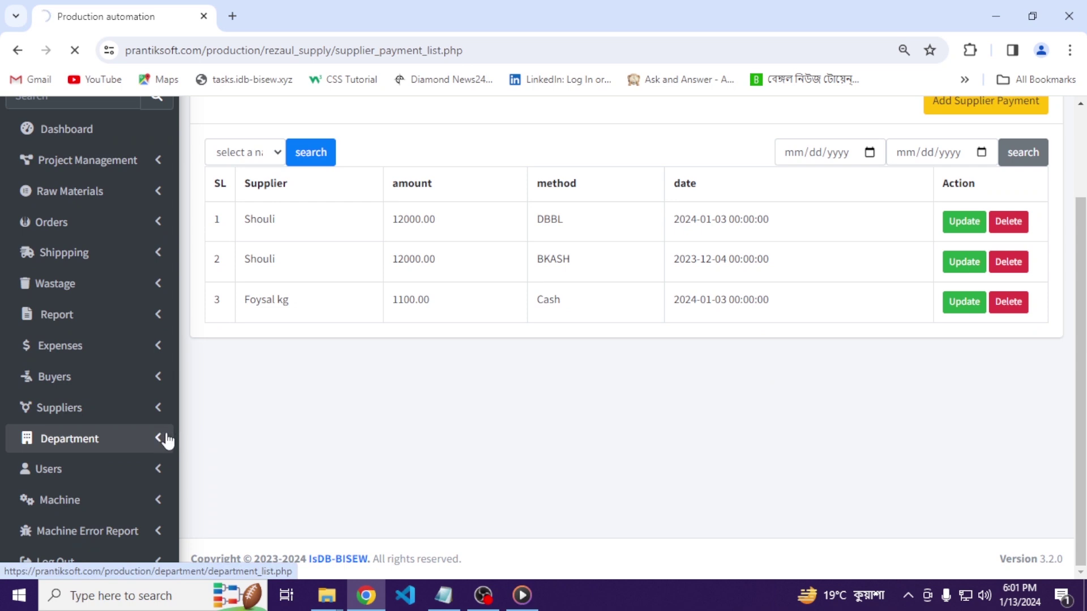
{"action": "scroll", "coordinate": [338, 409], "scroll_direction": "down", "scroll_amount": 2}
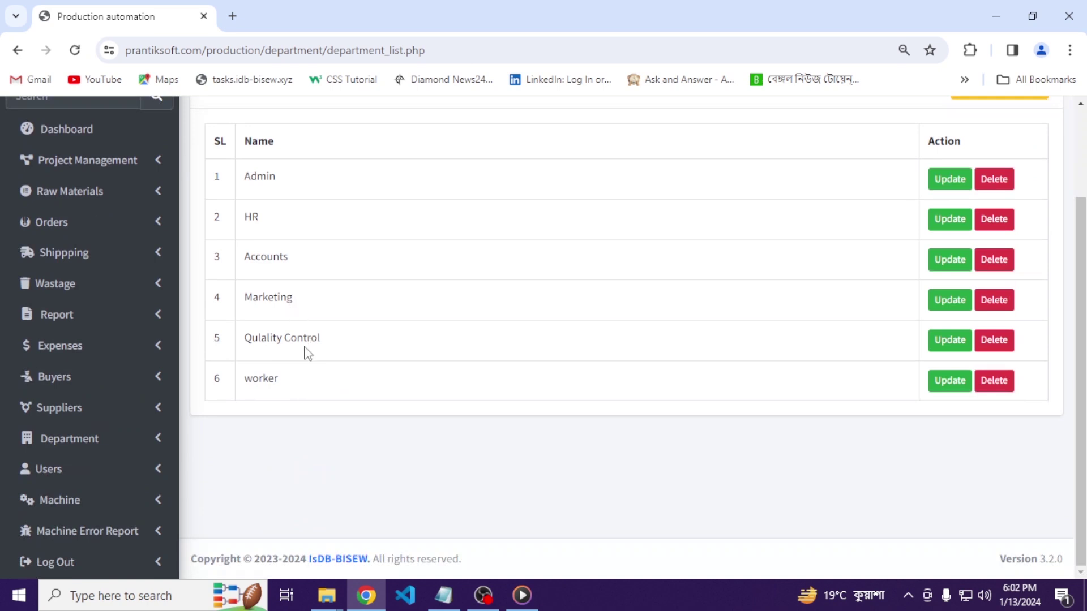
{"action": "scroll", "coordinate": [810, 297], "scroll_direction": "up", "scroll_amount": 2}
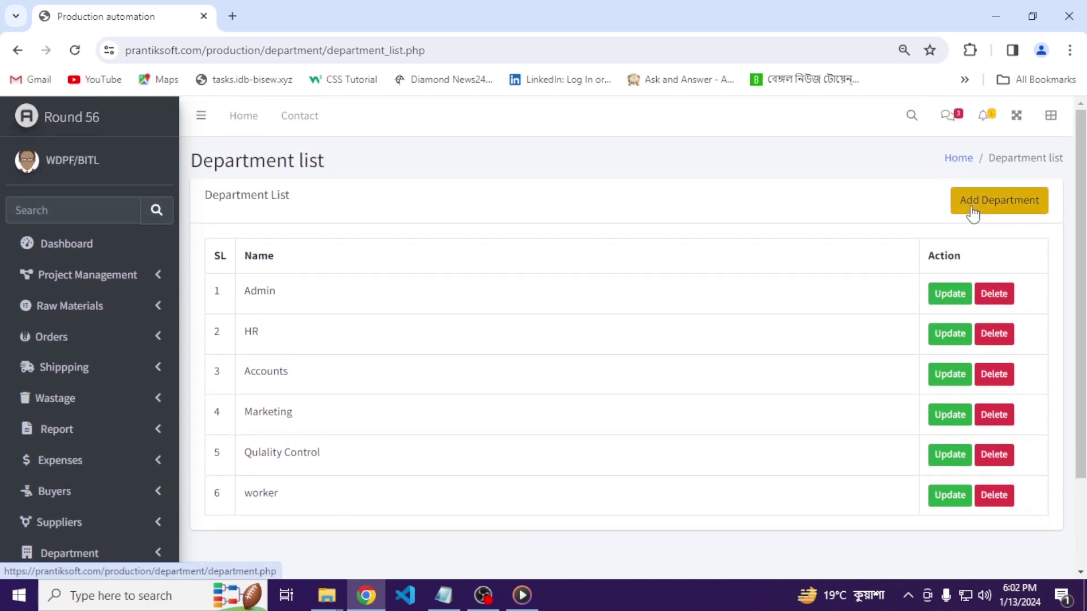
Open the users list and examine each user's department and designation through to the last entry
{"action": "scroll", "coordinate": [481, 364], "scroll_direction": "down", "scroll_amount": 2}
{"action": "left_click", "coordinate": [156, 479]}
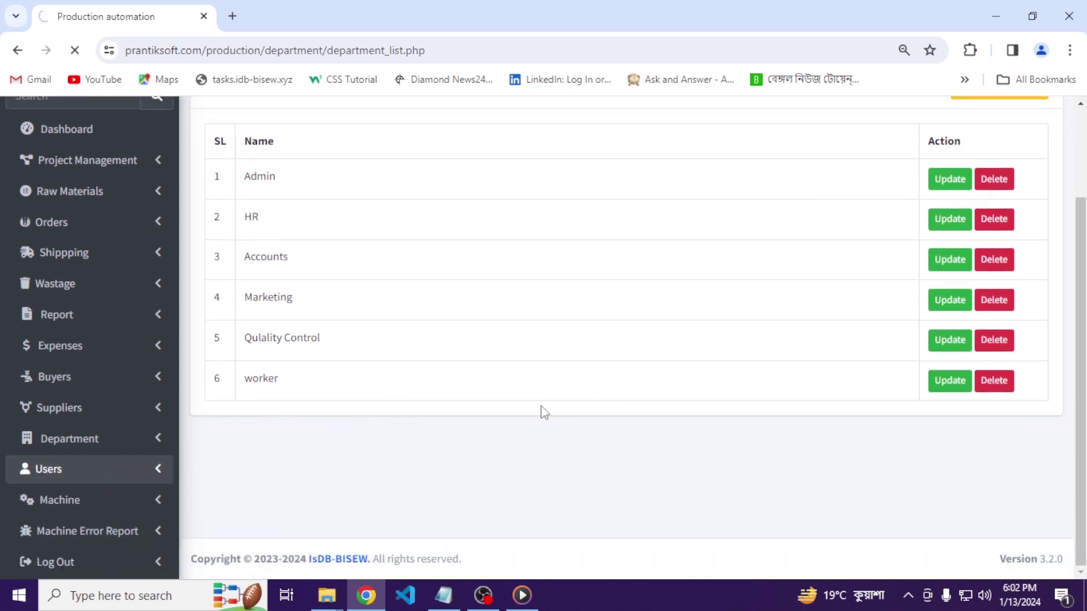
{"action": "scroll", "coordinate": [393, 342], "scroll_direction": "down", "scroll_amount": 1}
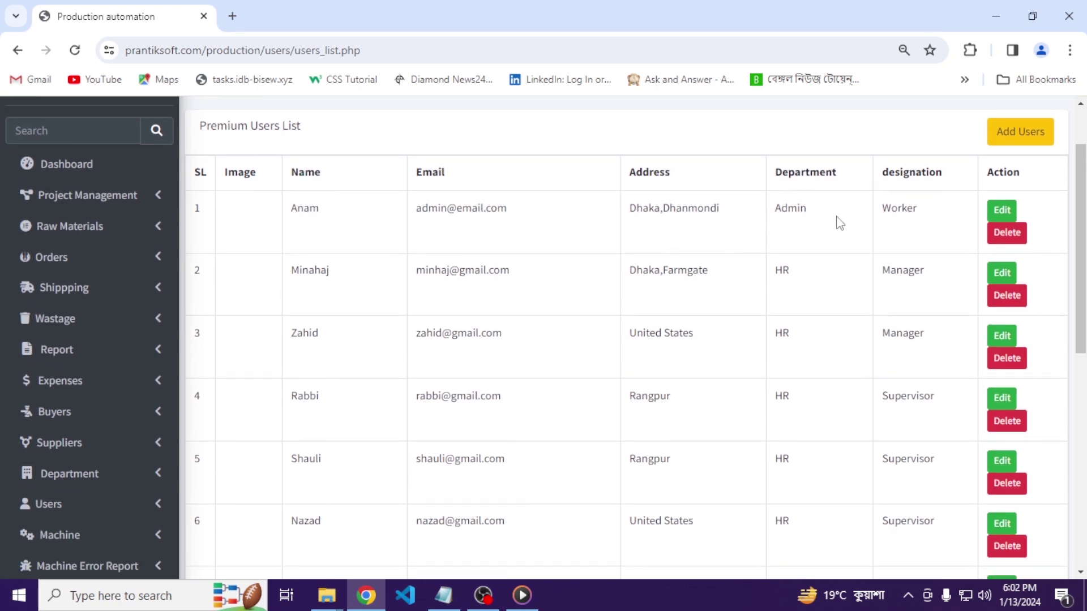
{"action": "left_click_drag", "start_coordinate": [890, 208], "coordinate": [917, 225]}
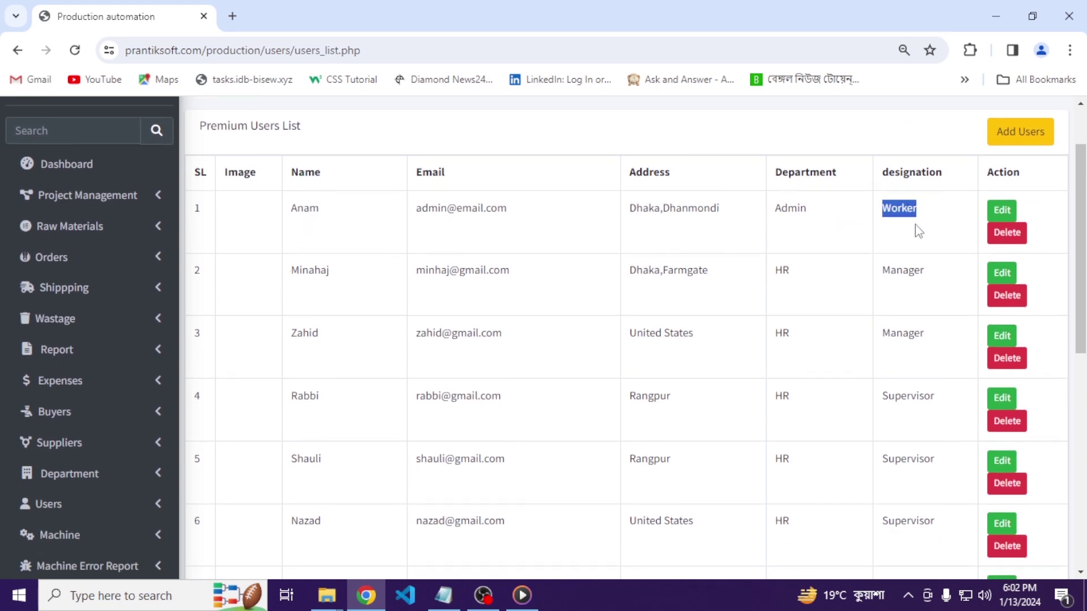
{"action": "scroll", "coordinate": [793, 255], "scroll_direction": "down", "scroll_amount": 3}
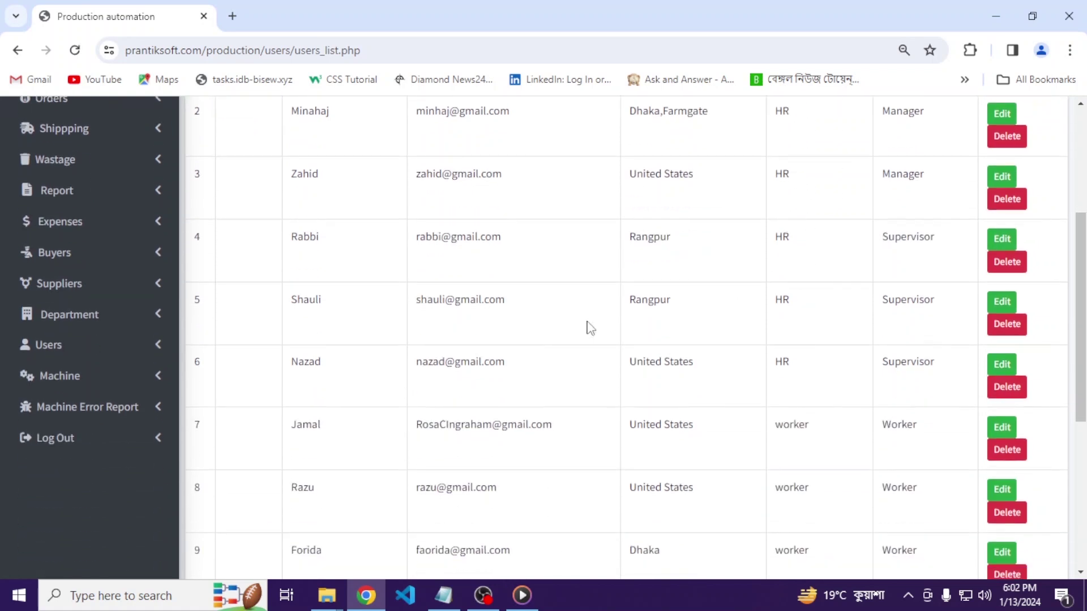
{"action": "scroll", "coordinate": [374, 408], "scroll_direction": "down", "scroll_amount": 4}
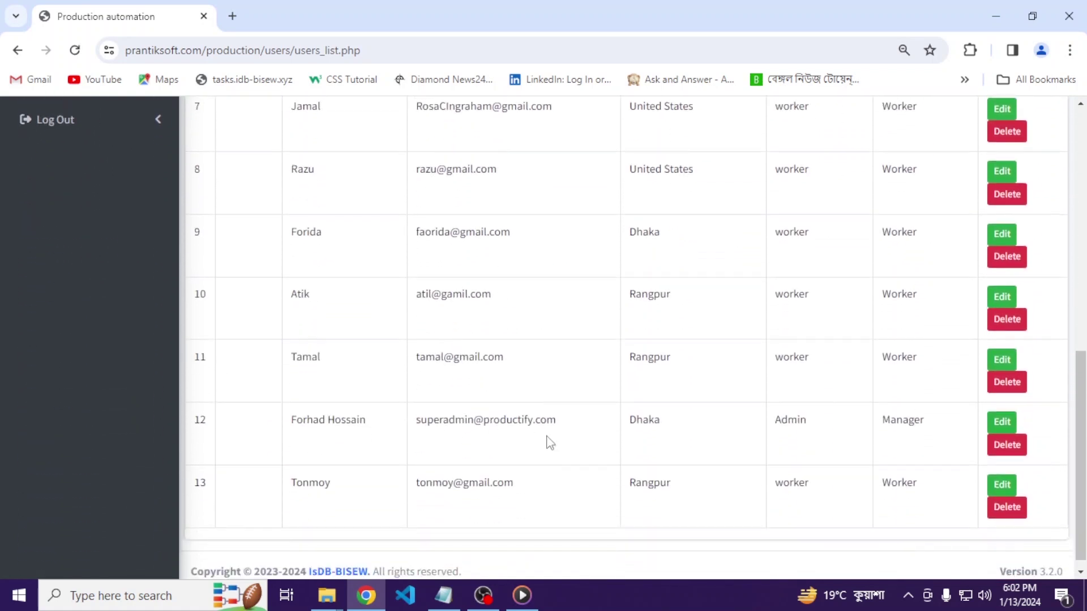
{"action": "scroll", "coordinate": [657, 420], "scroll_direction": "up", "scroll_amount": 4}
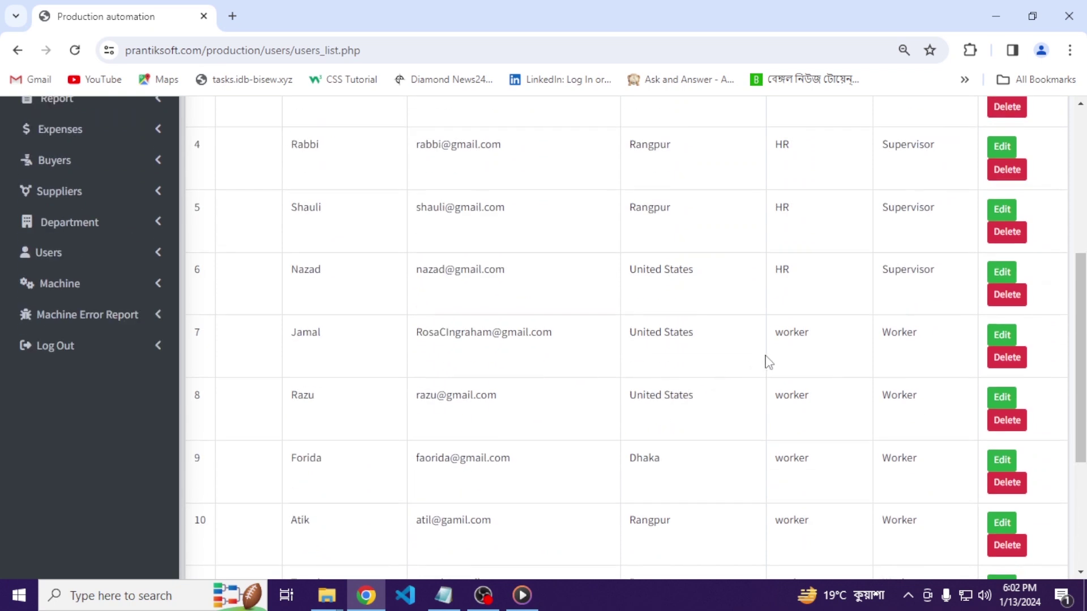
{"action": "scroll", "coordinate": [468, 381], "scroll_direction": "up", "scroll_amount": 4}
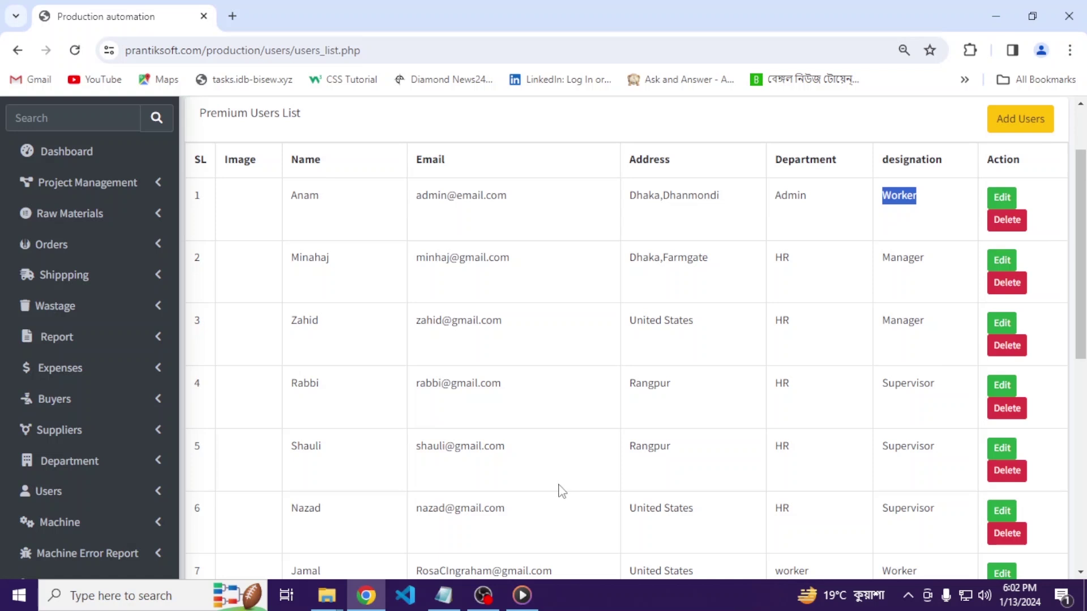
Open the machines list and examine the Fitting machine's error status, model and error time
{"action": "scroll", "coordinate": [72, 376], "scroll_direction": "down", "scroll_amount": 2}
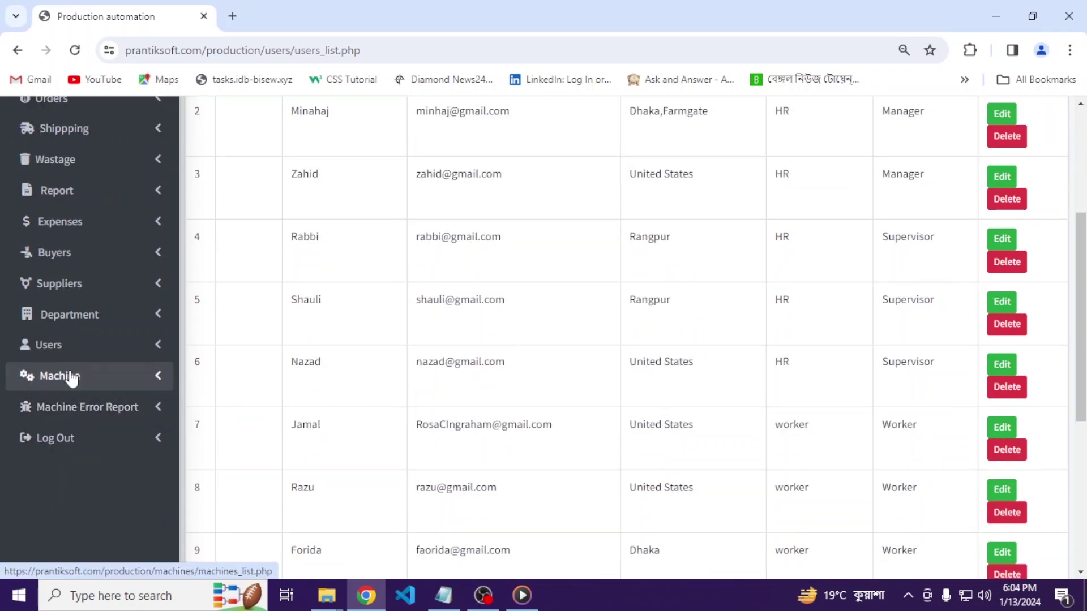
{"action": "left_click", "coordinate": [73, 377]}
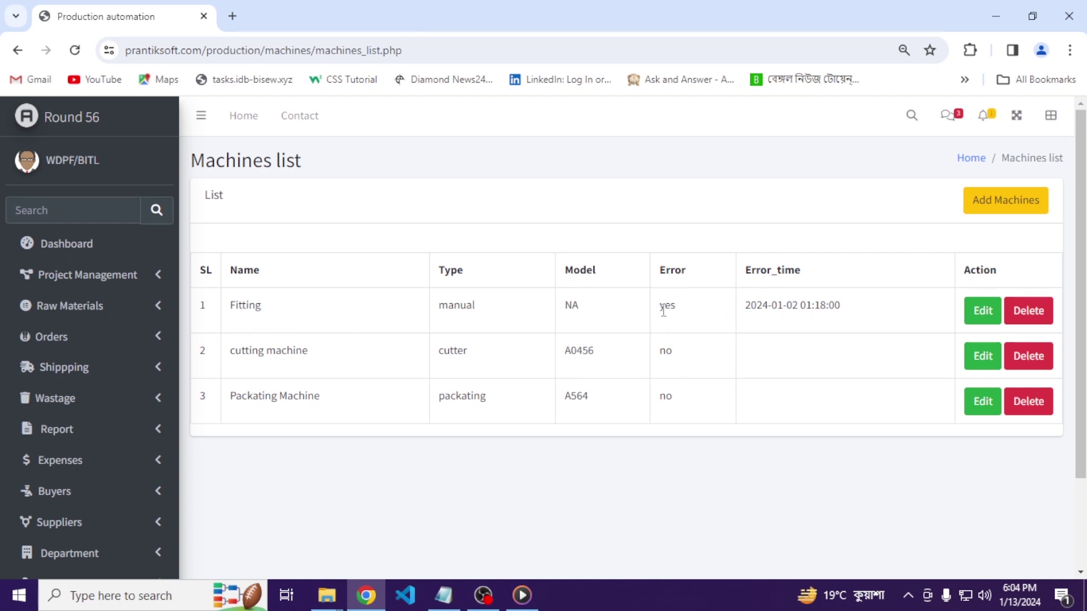
{"action": "left_click_drag", "start_coordinate": [658, 308], "coordinate": [681, 309]}
{"action": "left_click_drag", "start_coordinate": [565, 271], "coordinate": [609, 274]}
{"action": "double_click", "coordinate": [568, 307]}
{"action": "scroll", "coordinate": [465, 428], "scroll_direction": "down", "scroll_amount": 2}
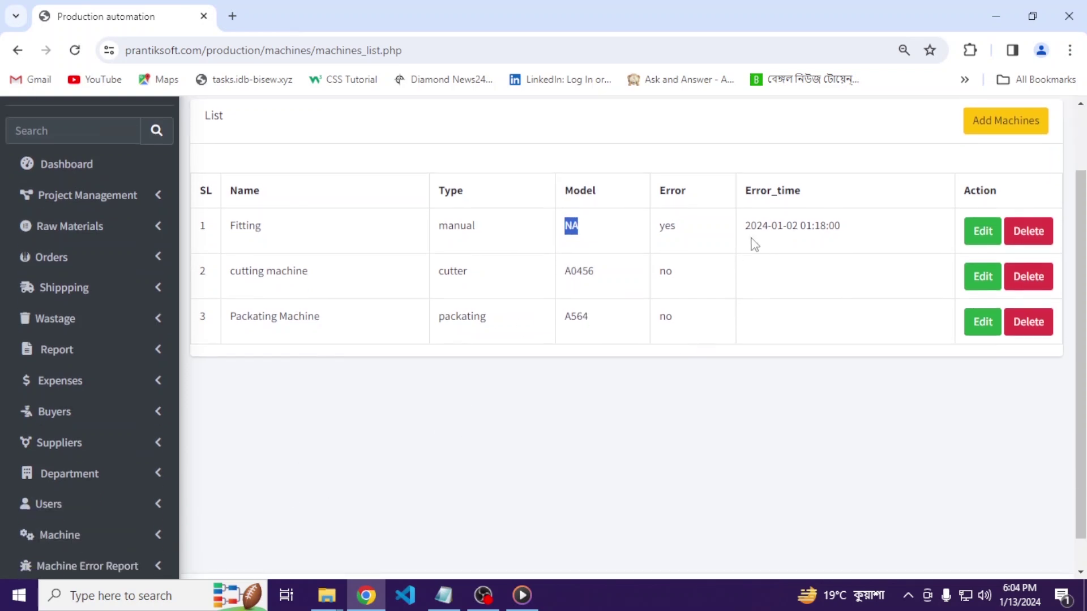
{"action": "left_click_drag", "start_coordinate": [752, 227], "coordinate": [799, 226]}
Open the machine error report and examine the note recorded for the cutting machine
{"action": "scroll", "coordinate": [238, 475], "scroll_direction": "down", "scroll_amount": 1}
{"action": "left_click", "coordinate": [153, 532]}
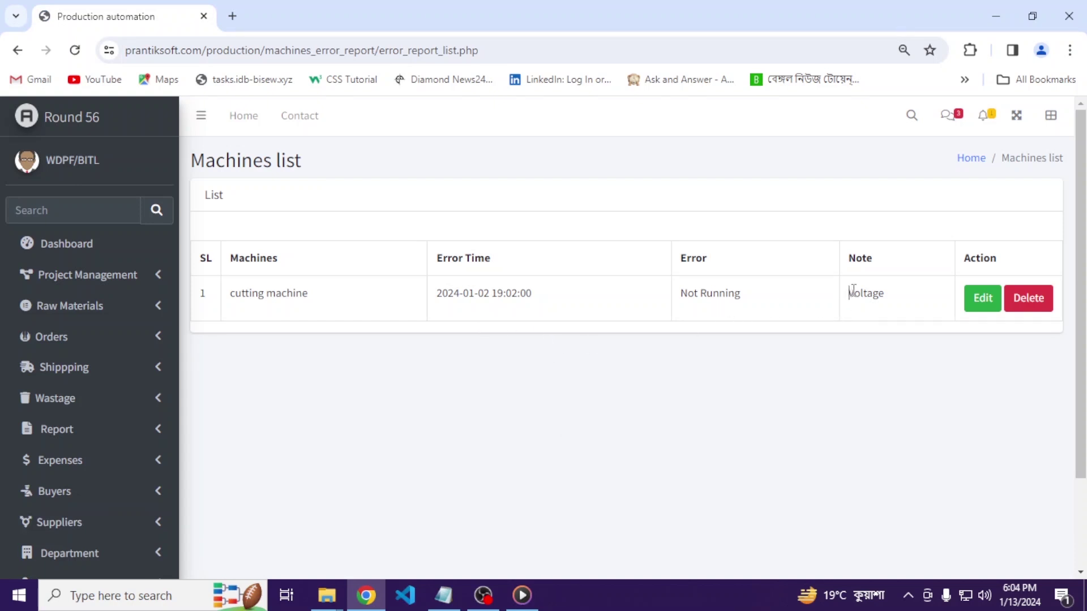
{"action": "left_click_drag", "start_coordinate": [850, 293], "coordinate": [891, 294]}
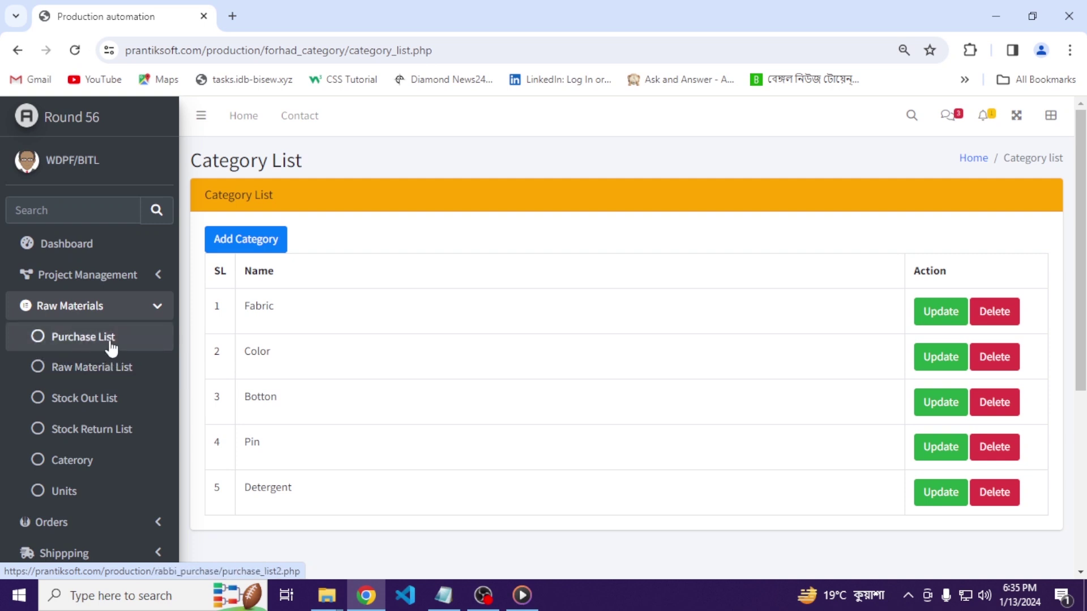
Open the raw materials purchase list and view the newest purchase's invoice, including its print preview
{"action": "left_click", "coordinate": [103, 341]}
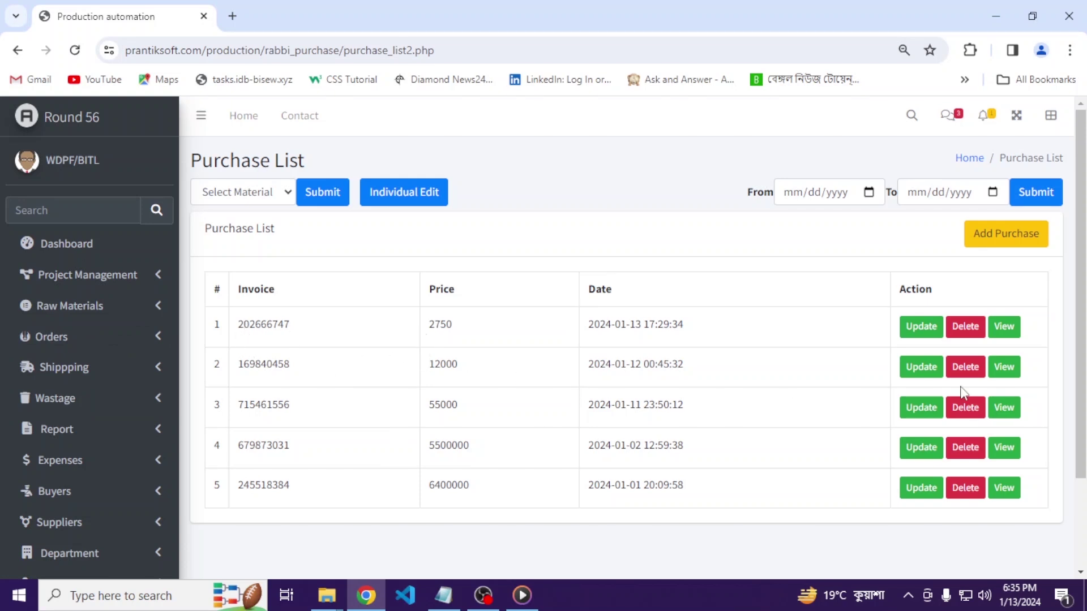
{"action": "left_click", "coordinate": [1013, 331]}
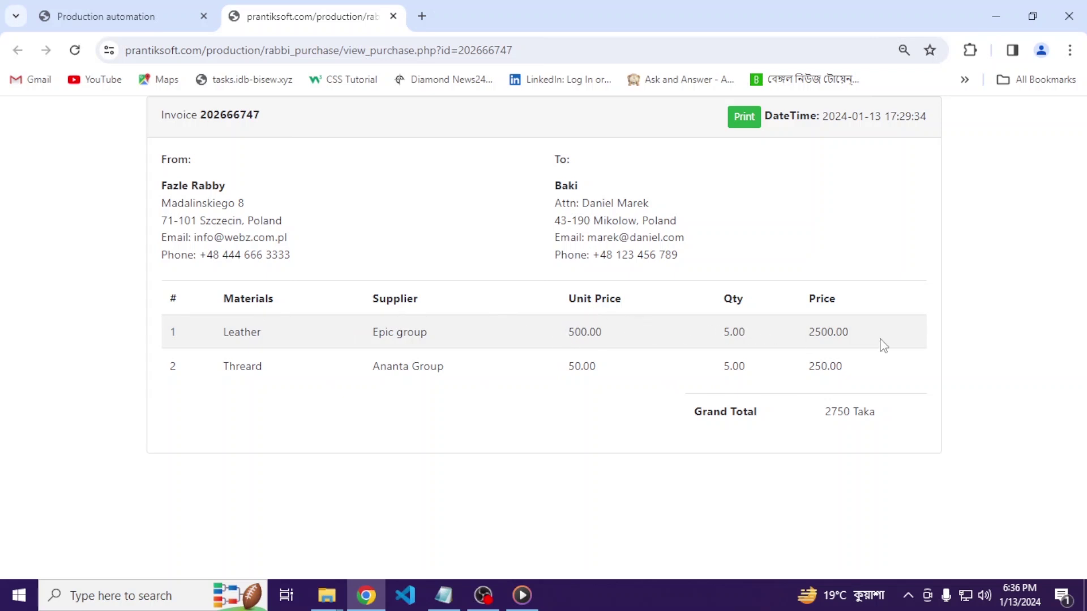
{"action": "left_click", "coordinate": [742, 116]}
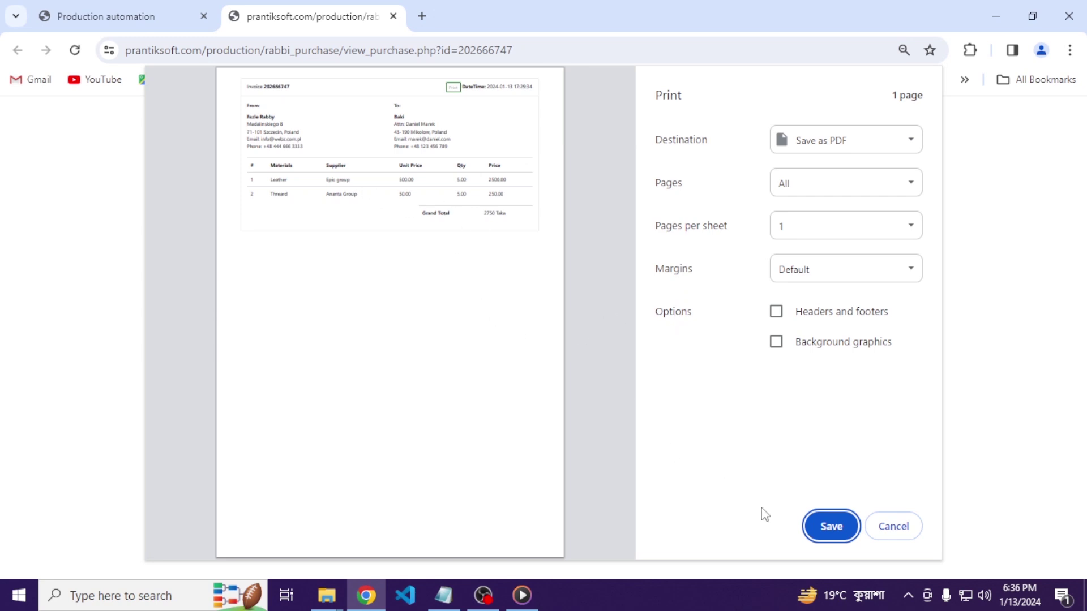
{"action": "left_click", "coordinate": [890, 534]}
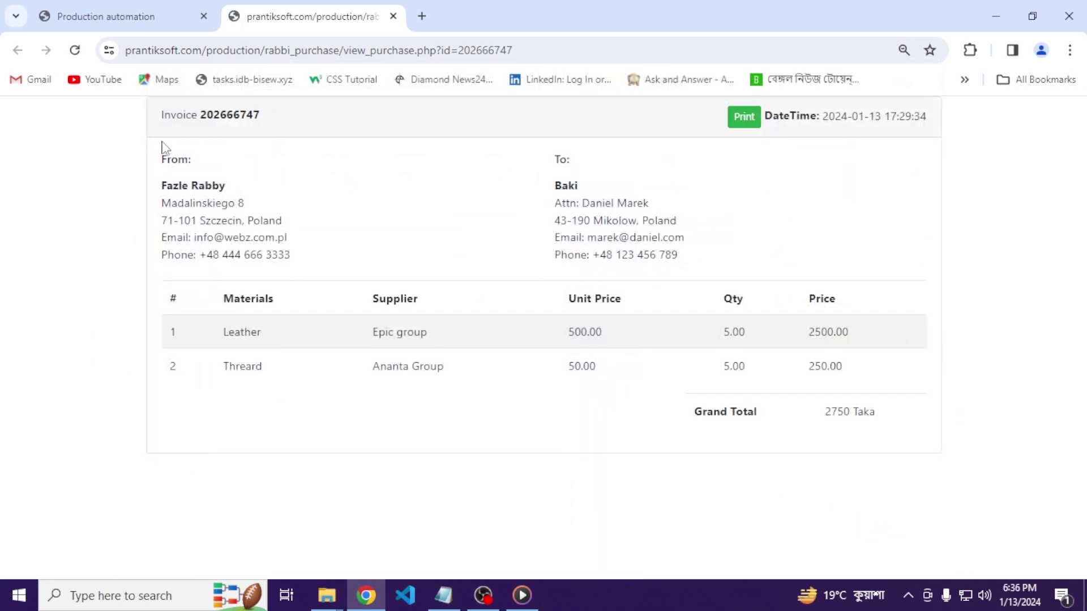
Return to the production system page and view the full raw material list
{"action": "left_click", "coordinate": [137, 17]}
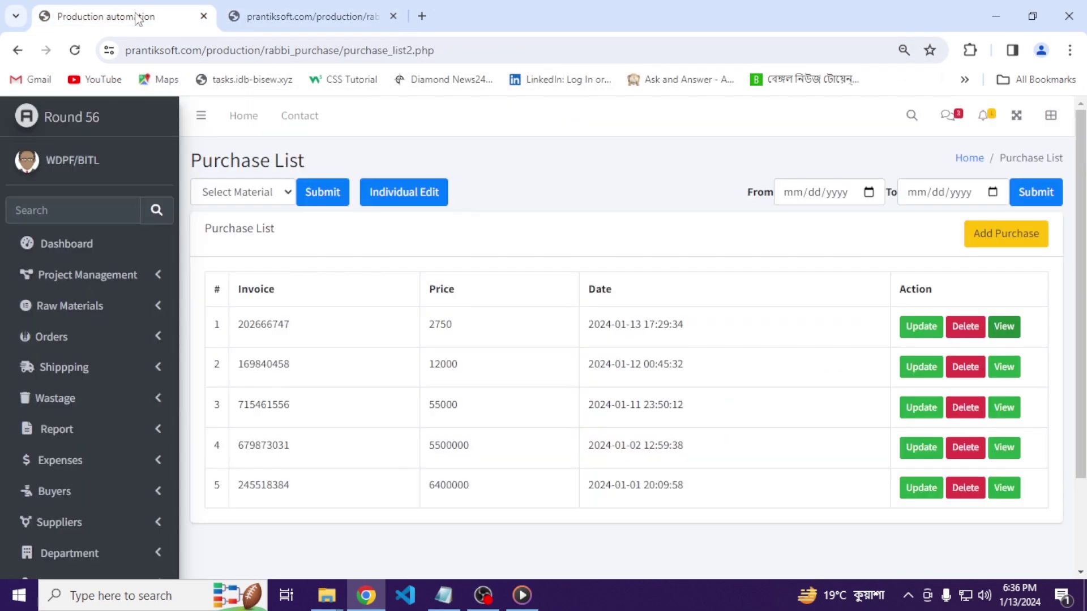
{"action": "left_click", "coordinate": [107, 311]}
{"action": "left_click", "coordinate": [96, 373]}
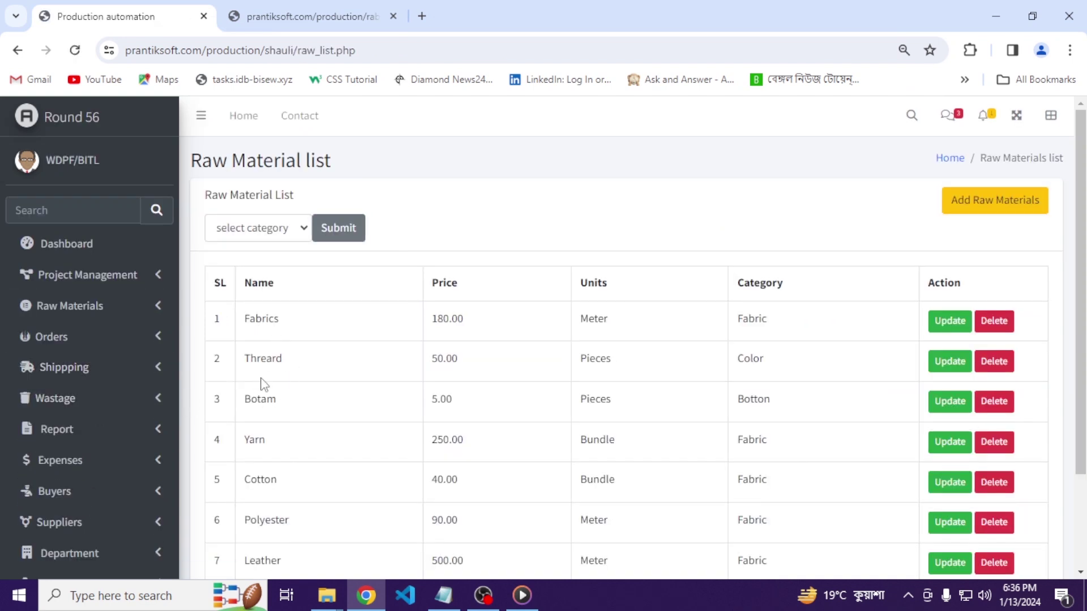
{"action": "scroll", "coordinate": [268, 412], "scroll_direction": "down", "scroll_amount": 1}
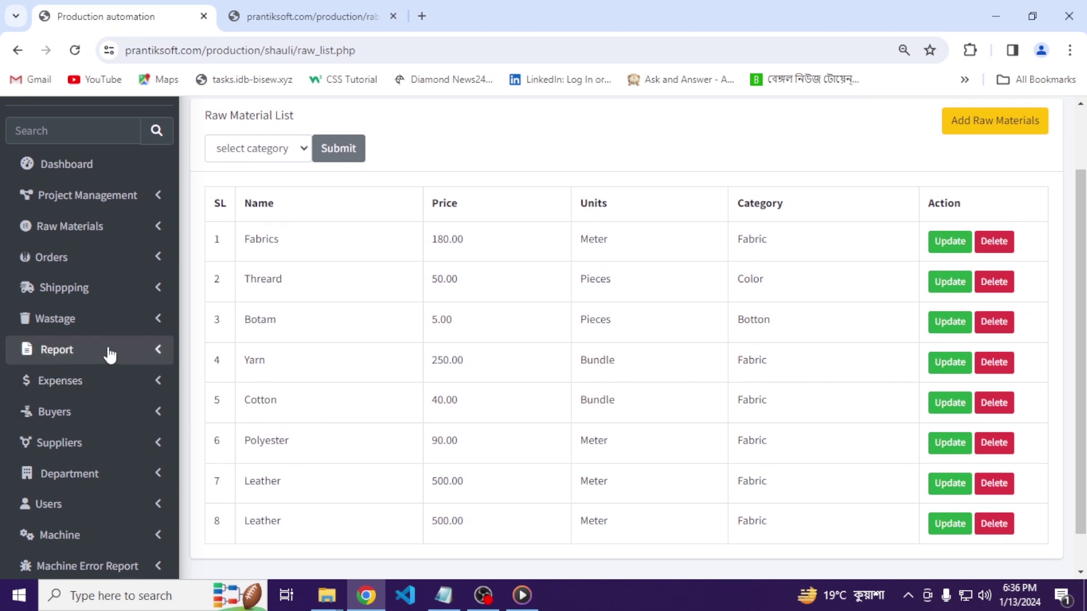
Open the raw materials stock out list and examine the entry's material and date
{"action": "left_click", "coordinate": [144, 227]}
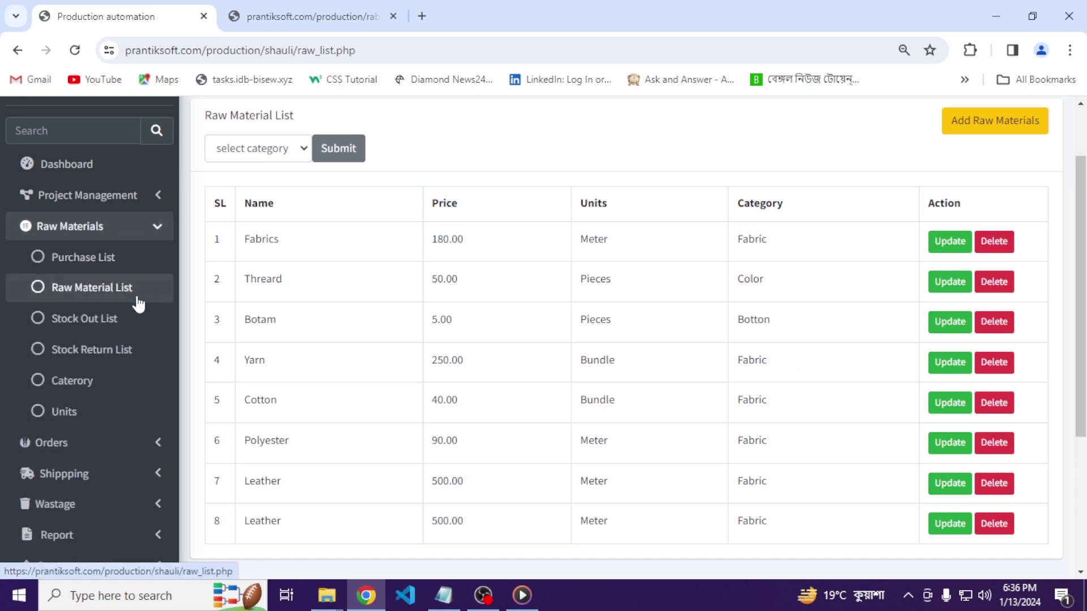
{"action": "scroll", "coordinate": [97, 272], "scroll_direction": "down", "scroll_amount": 1}
{"action": "left_click", "coordinate": [85, 240]}
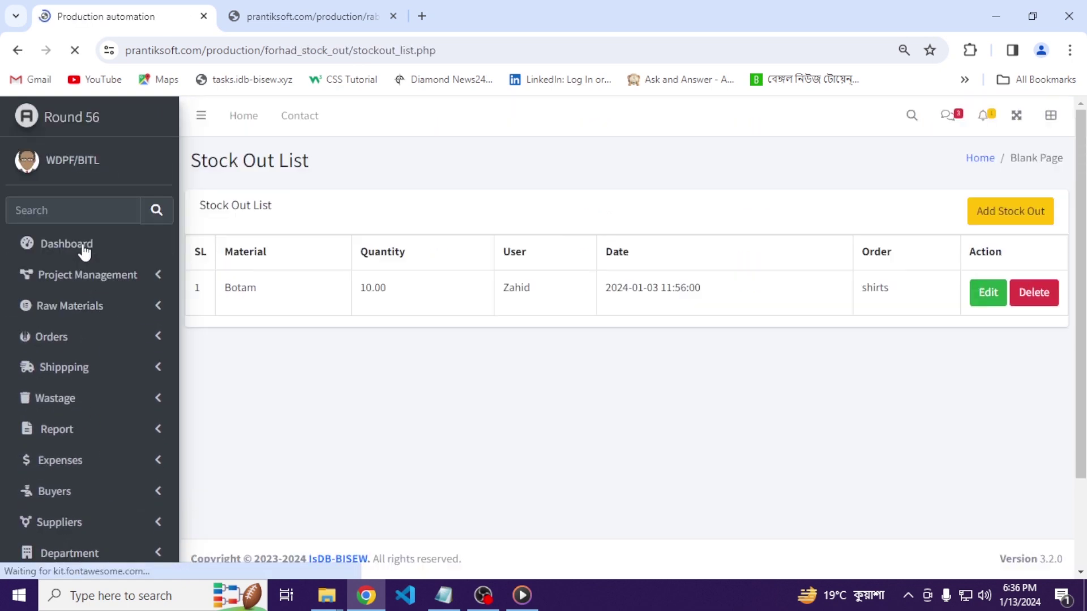
{"action": "left_click_drag", "start_coordinate": [240, 292], "coordinate": [255, 292]}
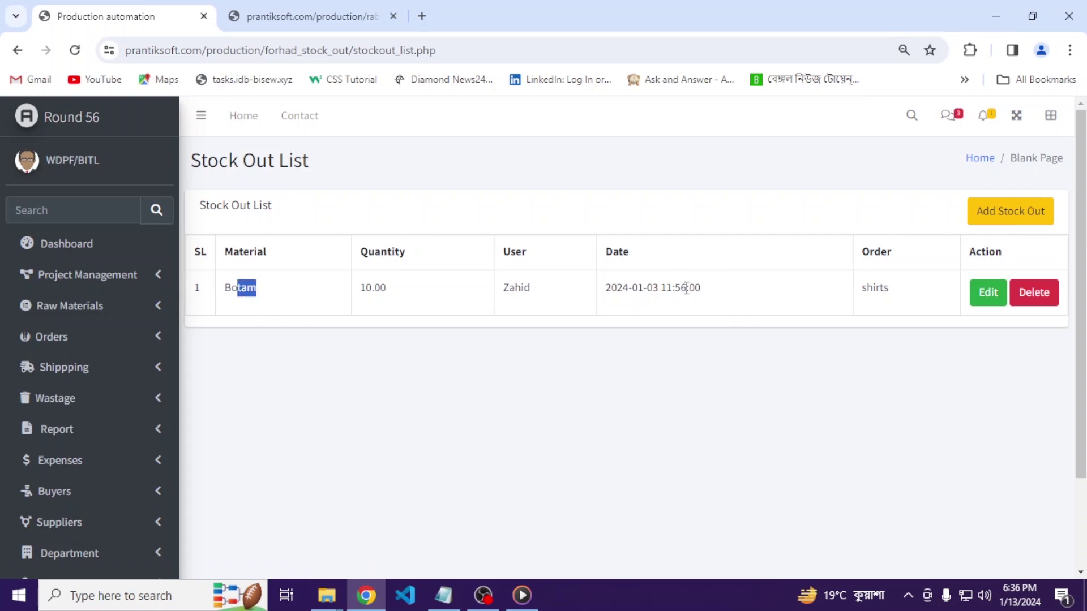
{"action": "left_click", "coordinate": [651, 289]}
Open the stock return list and examine the first return's invoice ID and material name
{"action": "left_click", "coordinate": [112, 315]}
{"action": "scroll", "coordinate": [99, 337], "scroll_direction": "down", "scroll_amount": 1}
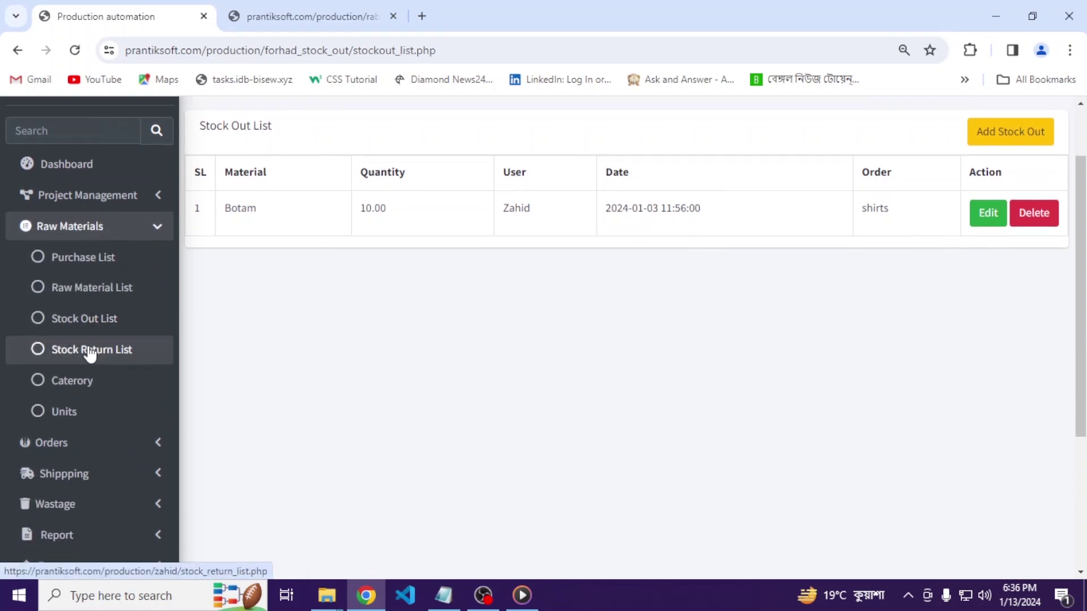
{"action": "left_click", "coordinate": [90, 349]}
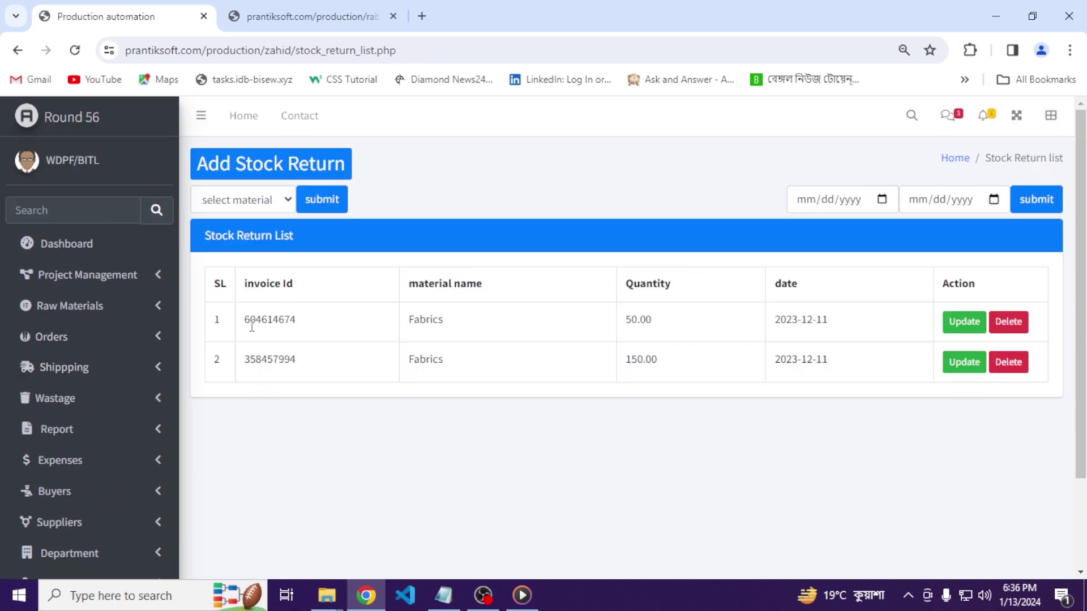
{"action": "left_click_drag", "start_coordinate": [255, 320], "coordinate": [279, 321]}
{"action": "left_click_drag", "start_coordinate": [431, 326], "coordinate": [433, 325]}
Open the raw material category list to view the defined categories
{"action": "left_click", "coordinate": [158, 307]}
{"action": "scroll", "coordinate": [126, 393], "scroll_direction": "down", "scroll_amount": 1}
{"action": "left_click", "coordinate": [87, 384]}
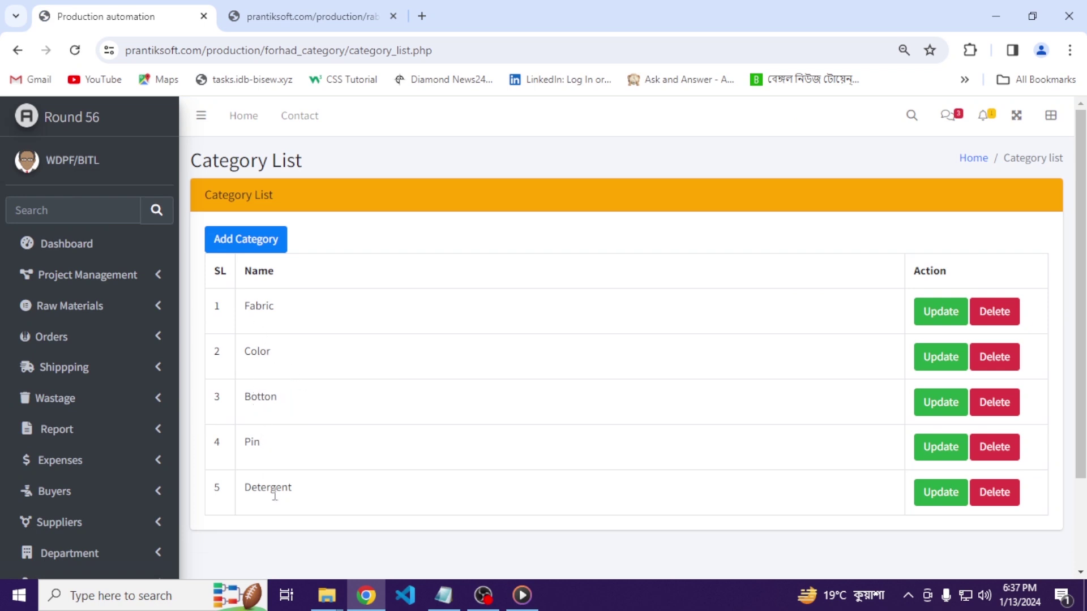
Open the raw material unit list and point out the Meter, Pieces, KG and Bundle units
{"action": "left_click", "coordinate": [152, 313]}
{"action": "scroll", "coordinate": [148, 363], "scroll_direction": "down", "scroll_amount": 2}
{"action": "scroll", "coordinate": [146, 379], "scroll_direction": "down", "scroll_amount": 2}
{"action": "left_click", "coordinate": [85, 413]}
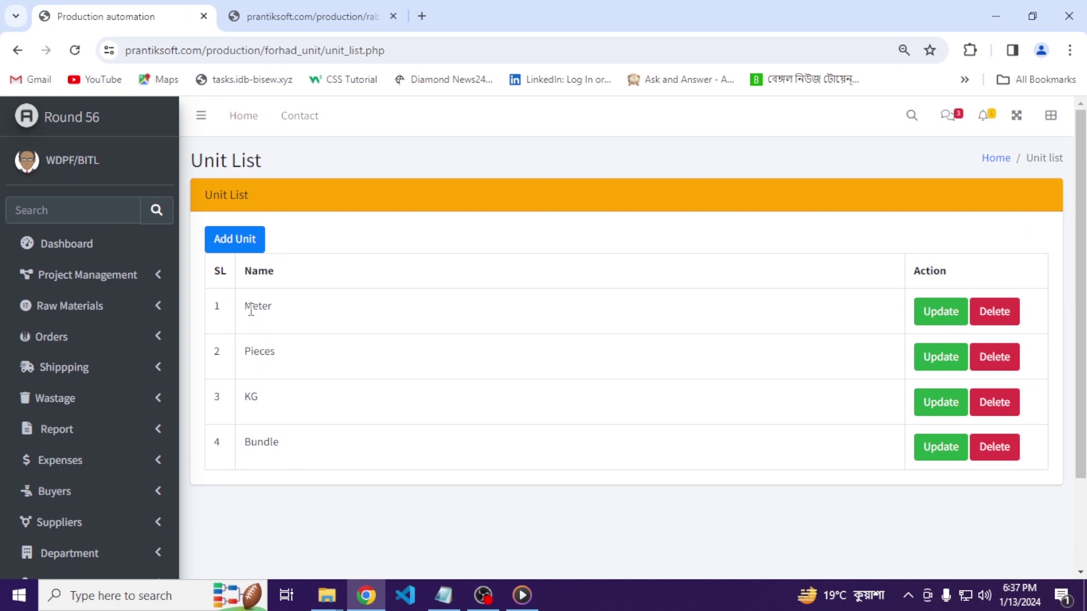
{"action": "left_click_drag", "start_coordinate": [246, 306], "coordinate": [279, 313]}
{"action": "left_click_drag", "start_coordinate": [252, 351], "coordinate": [263, 403]}
{"action": "left_click_drag", "start_coordinate": [257, 442], "coordinate": [295, 439]}
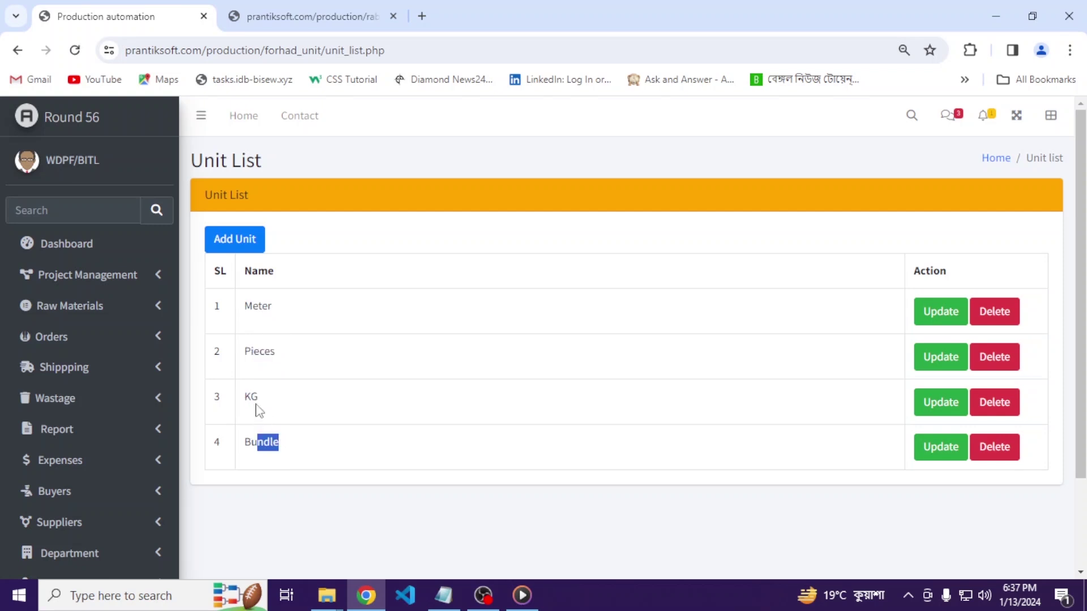